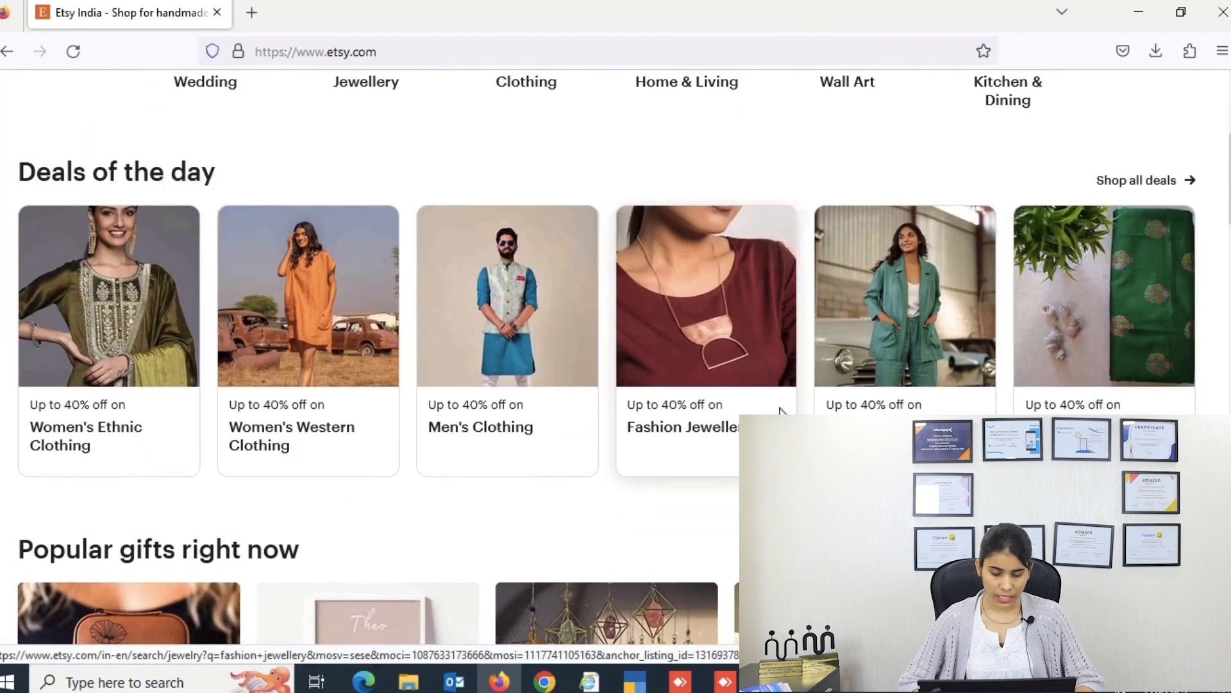
pyautogui.scroll(-20, 781, 410)
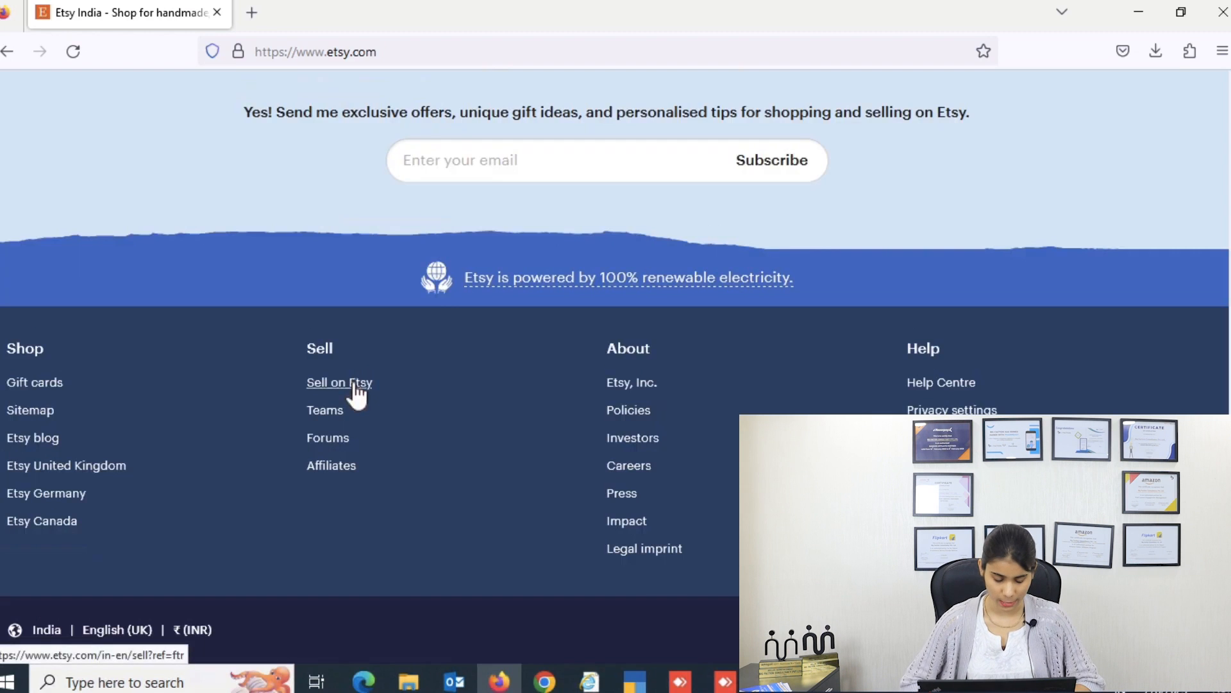
# Step: Go to the Sell on Etsy page and choose to open a new Etsy shop
pyautogui.click(354, 383)
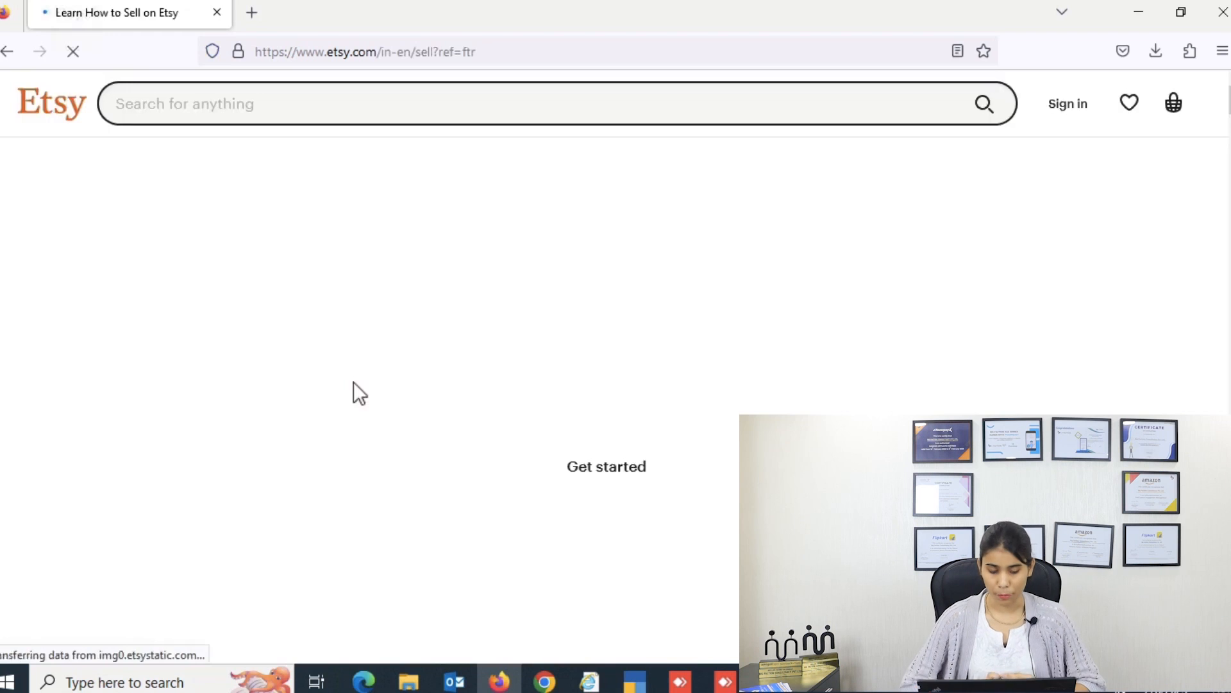
pyautogui.scroll(-5, 754, 410)
pyautogui.scroll(-5, 754, 411)
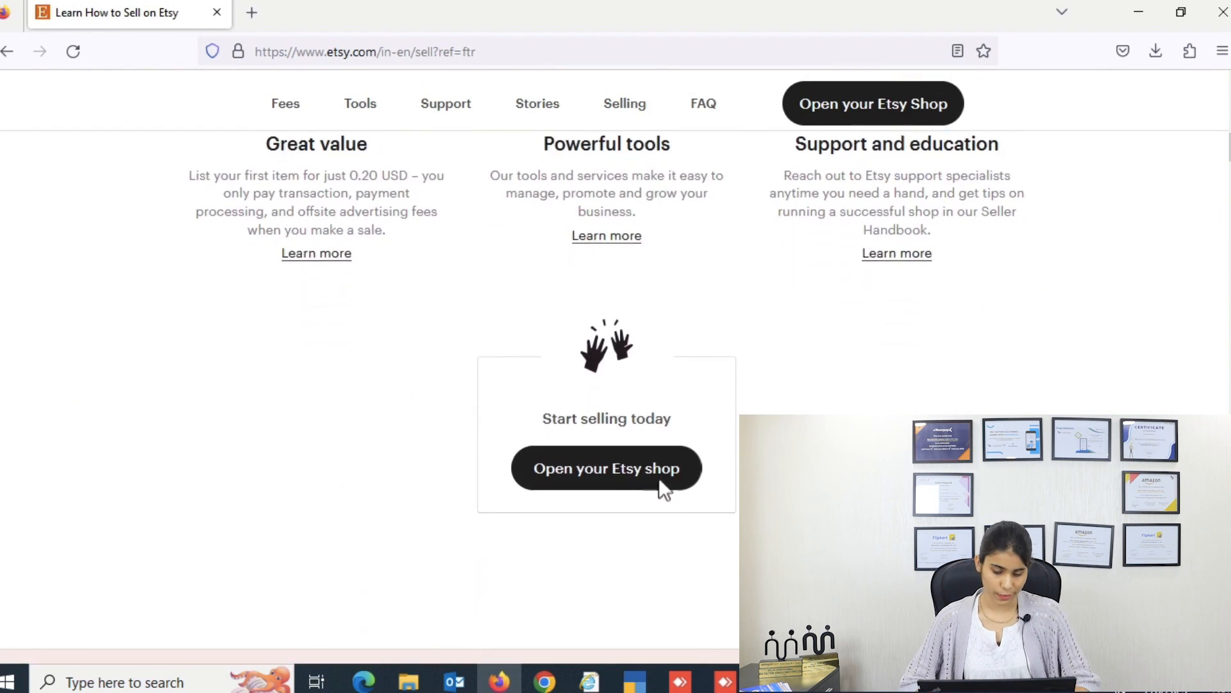
pyautogui.click(615, 478)
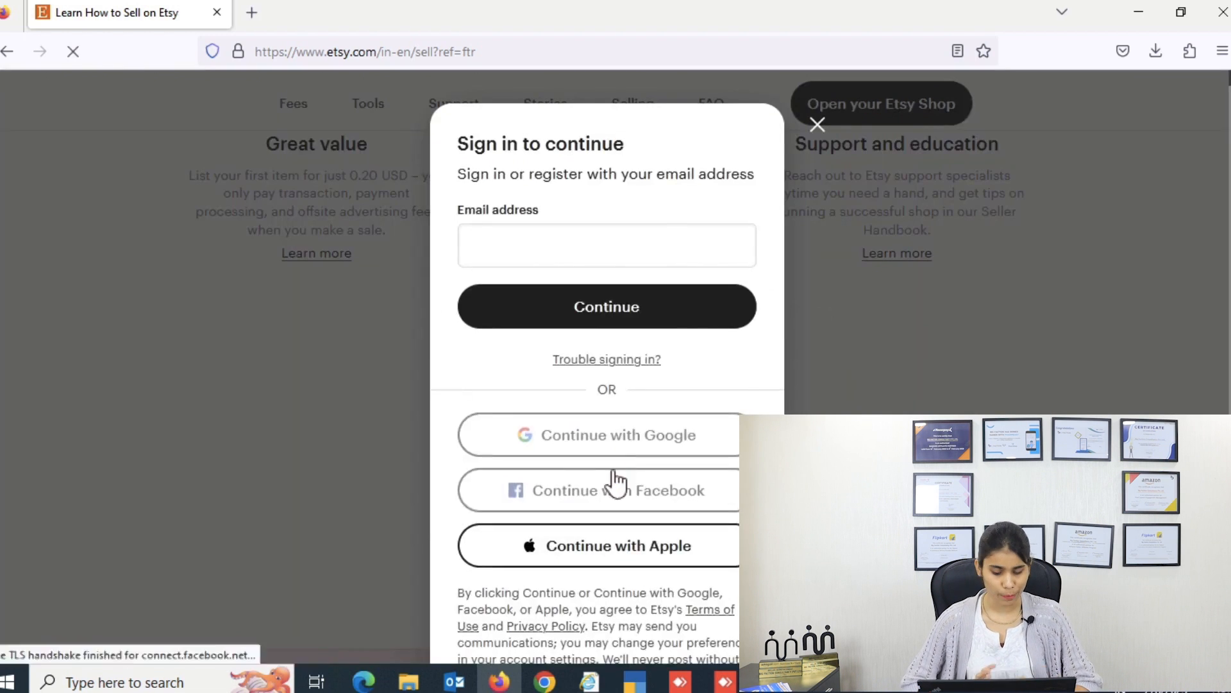
# Step: Register the seller account with an email address, first name and password
pyautogui.click(636, 248)
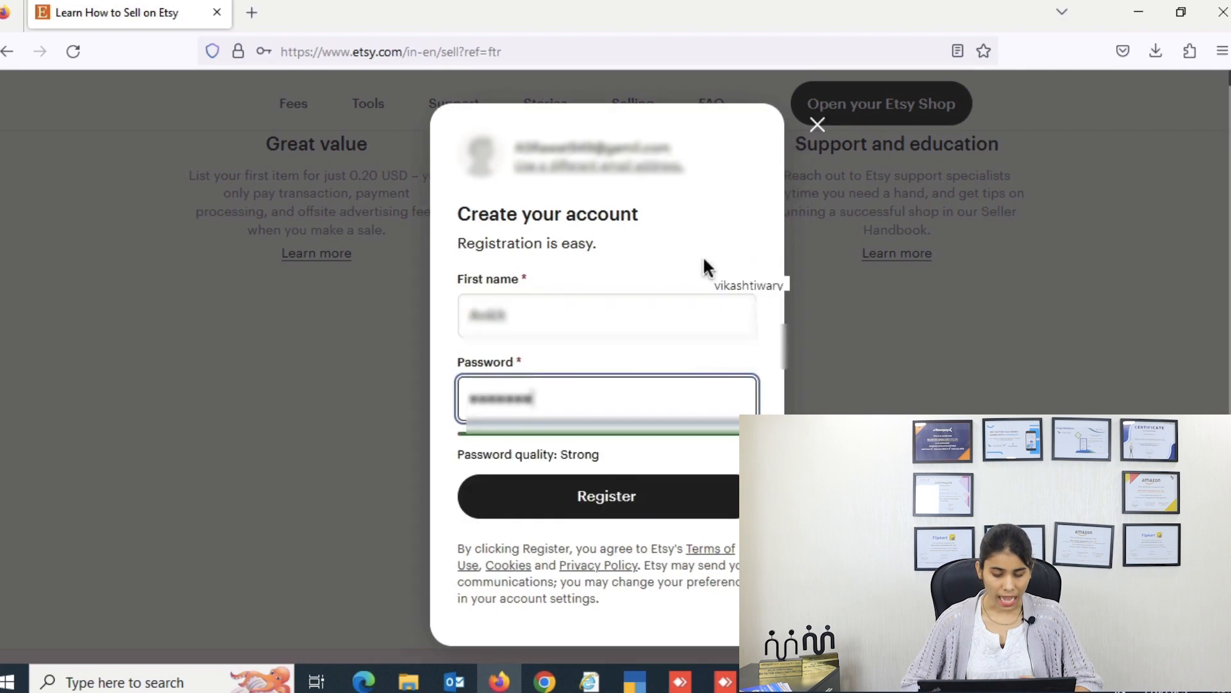
pyautogui.write('•')
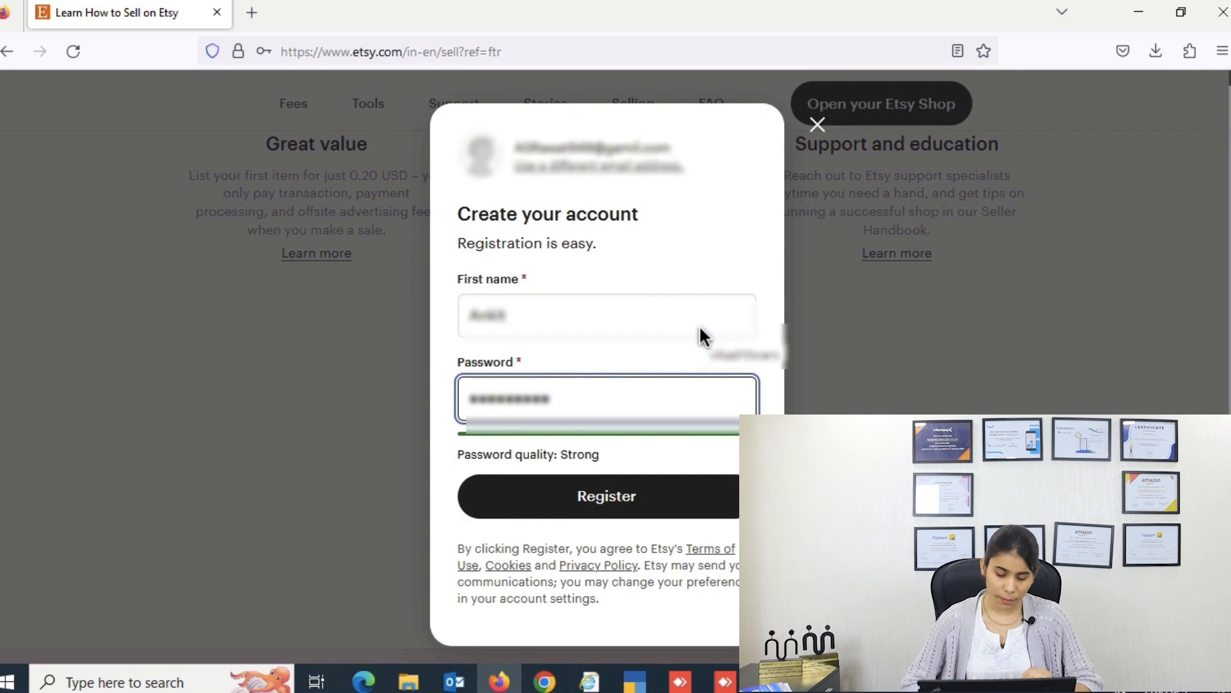
pyautogui.click(679, 511)
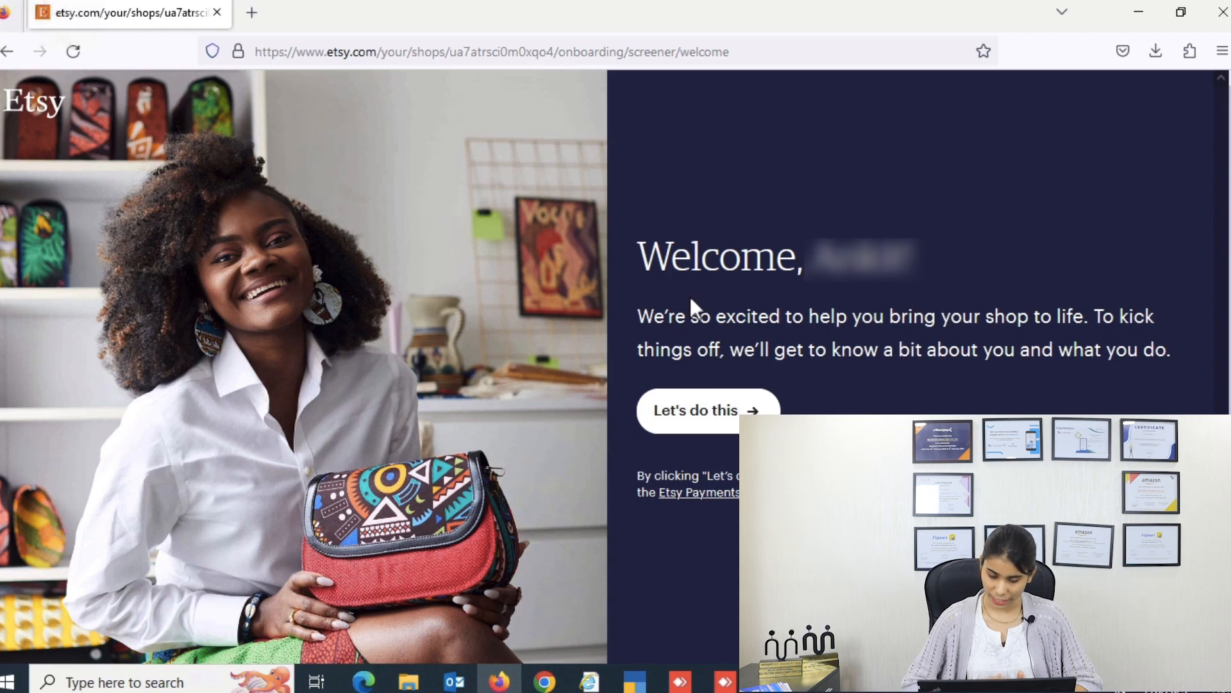
# Step: Answer the first onboarding question: a business selling online for the first time
pyautogui.click(714, 423)
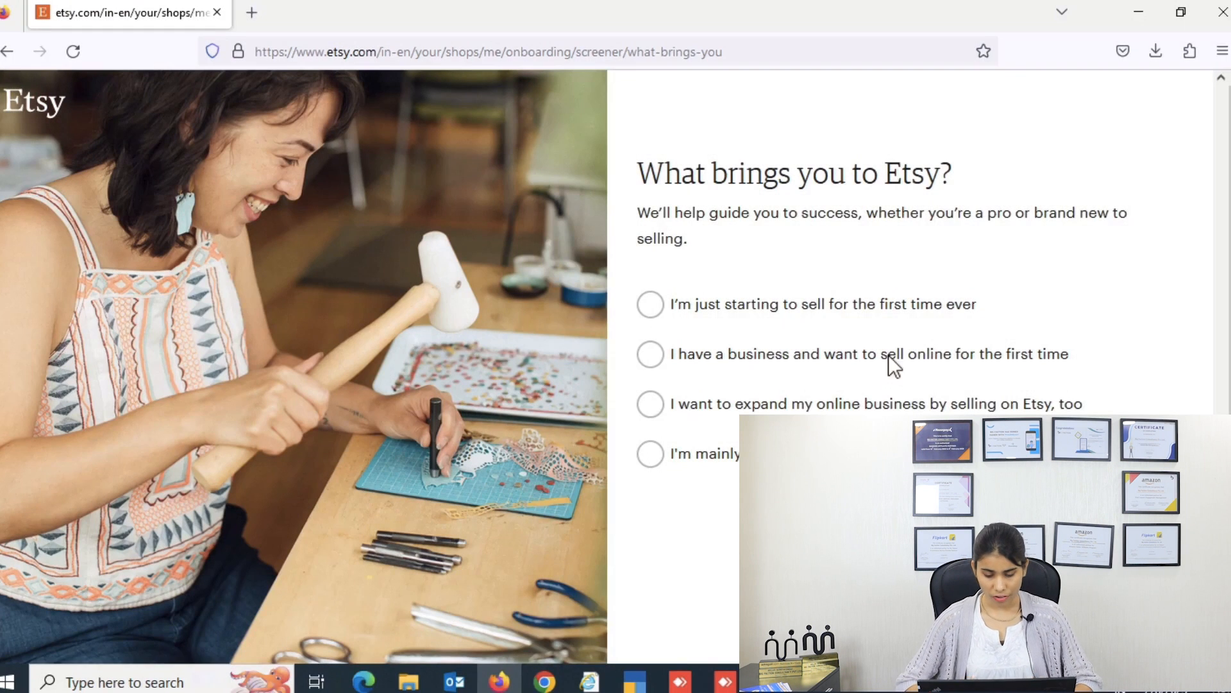
pyautogui.click(889, 359)
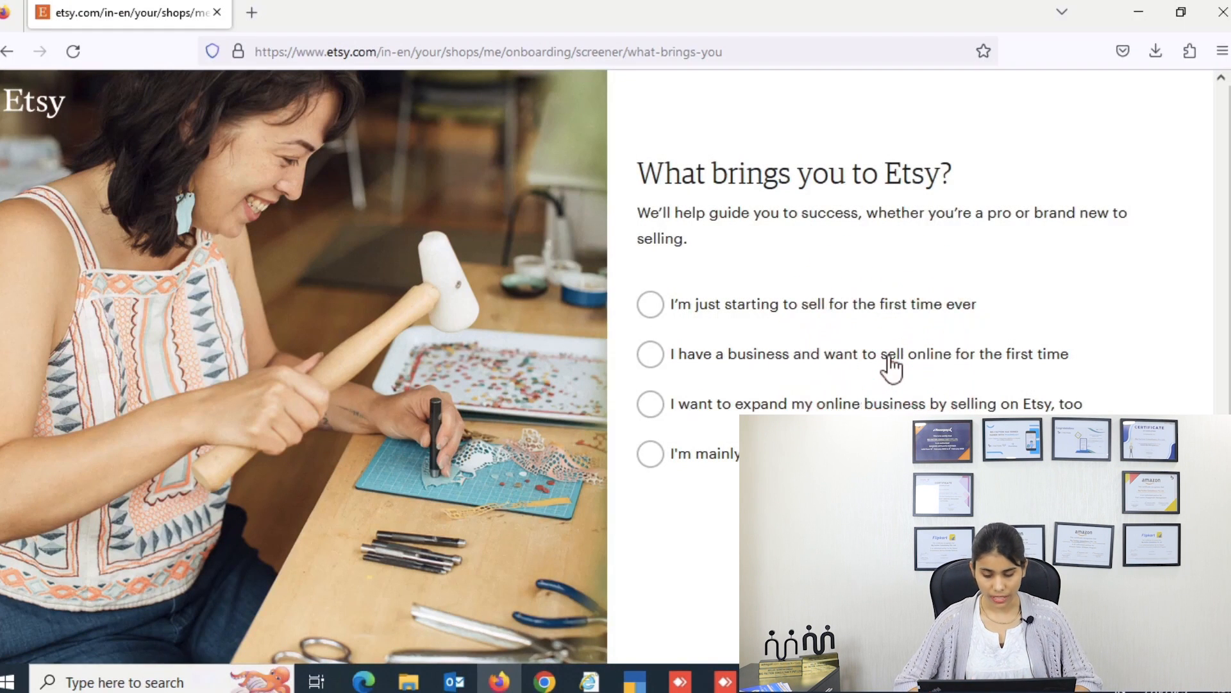
pyautogui.click(890, 359)
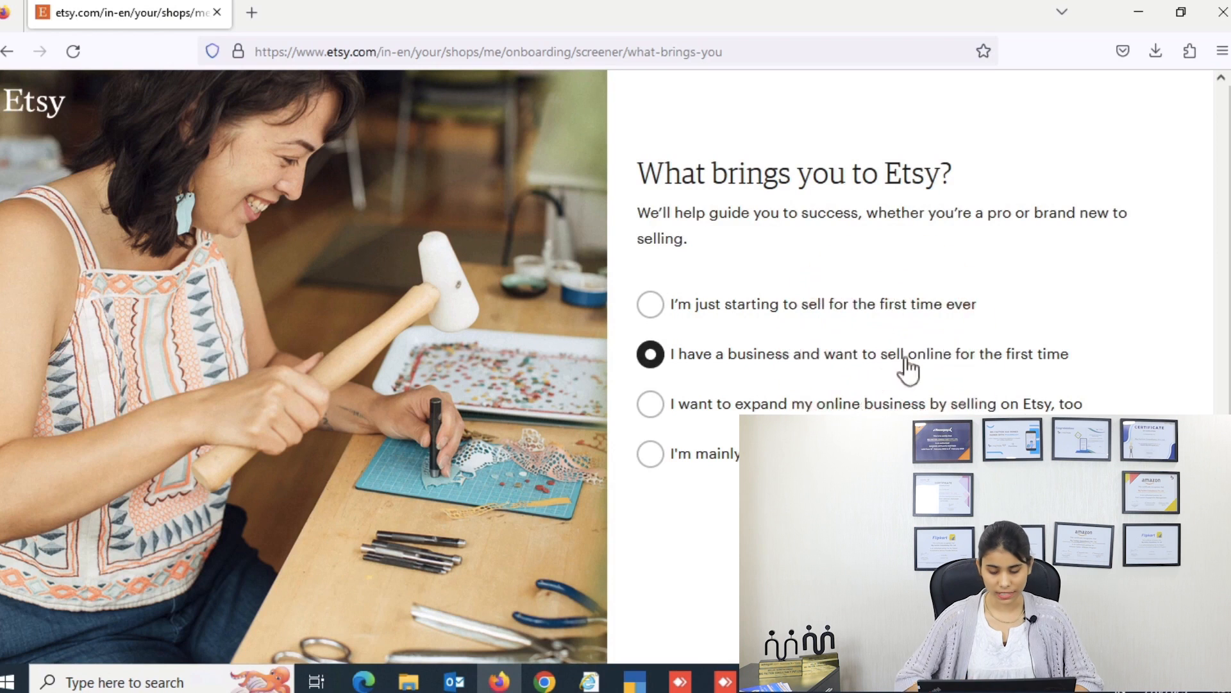
pyautogui.click(1142, 622)
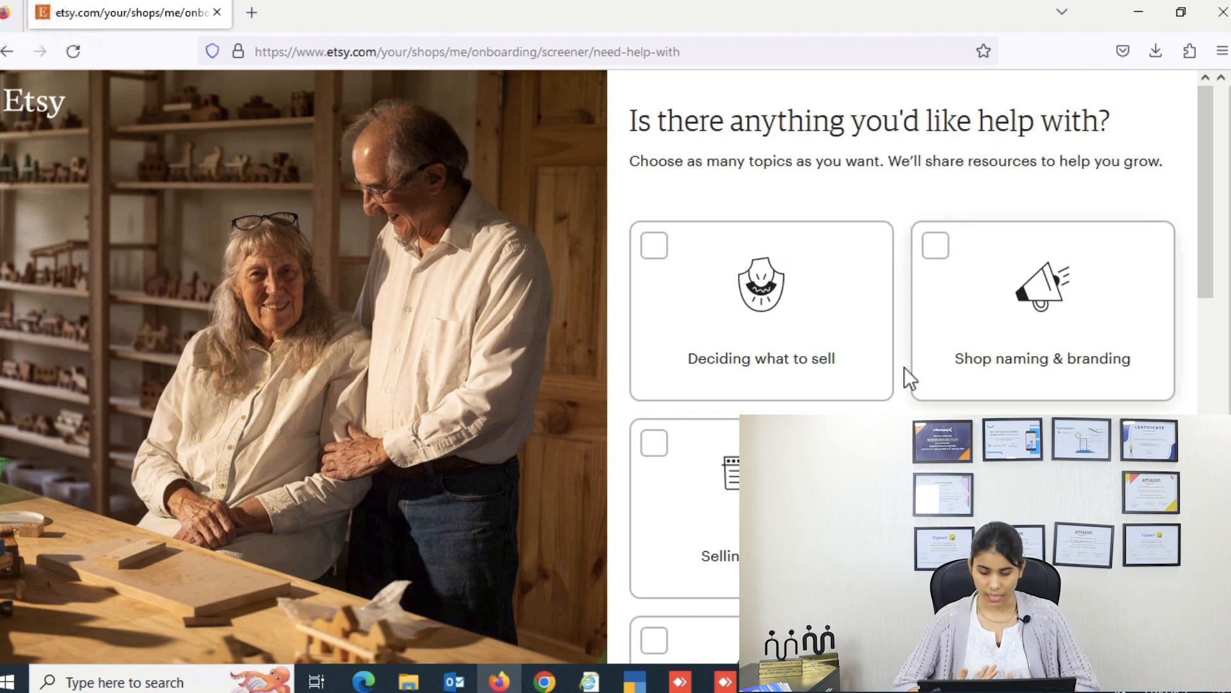
# Step: Skip the help topics question and start setting up the shop
pyautogui.scroll(-2, 904, 366)
pyautogui.scroll(-5, 904, 367)
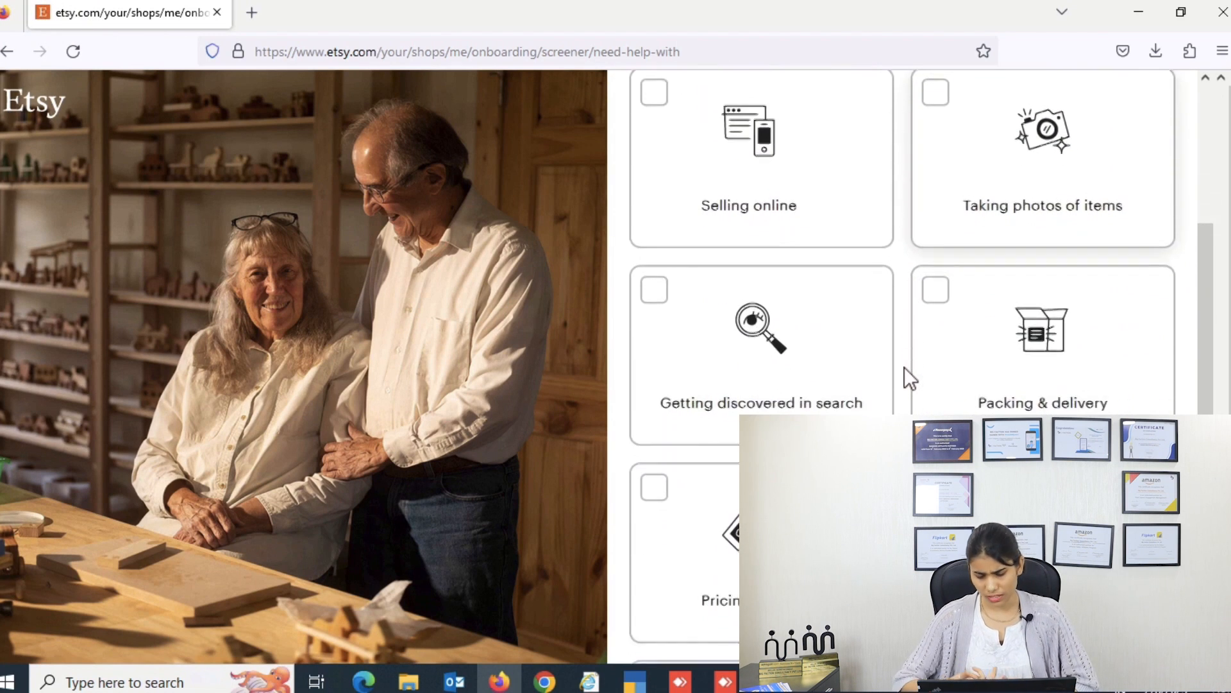
pyautogui.scroll(-8, 904, 367)
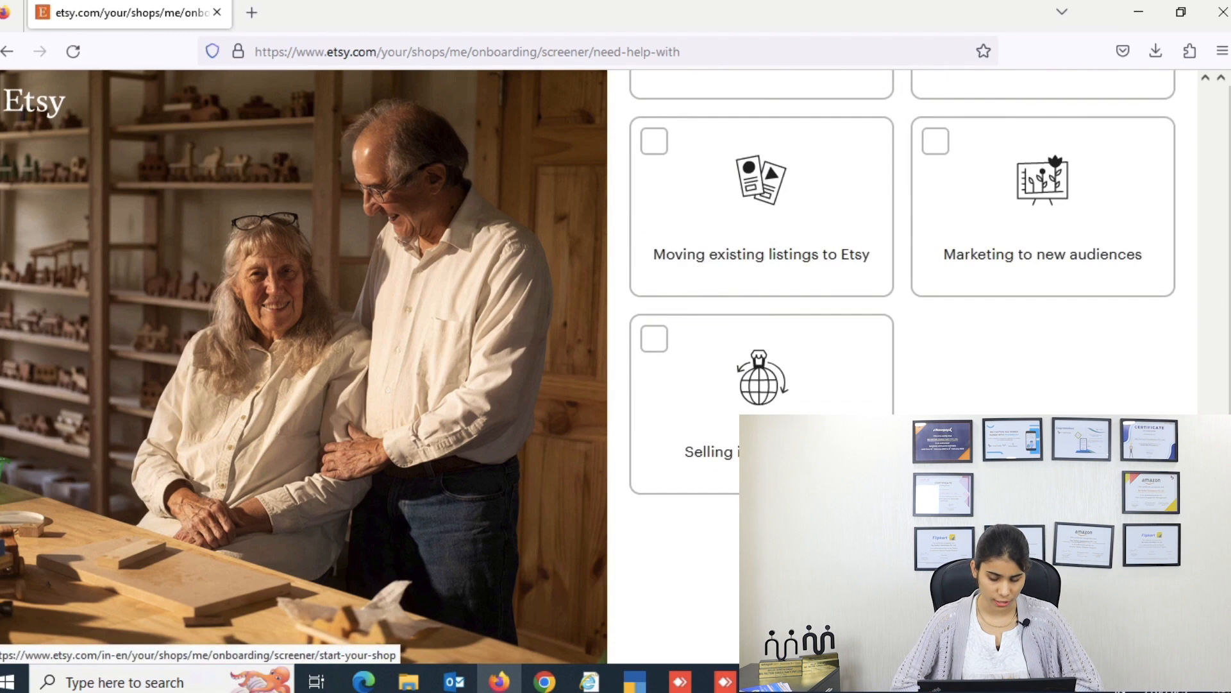
pyautogui.click(1032, 620)
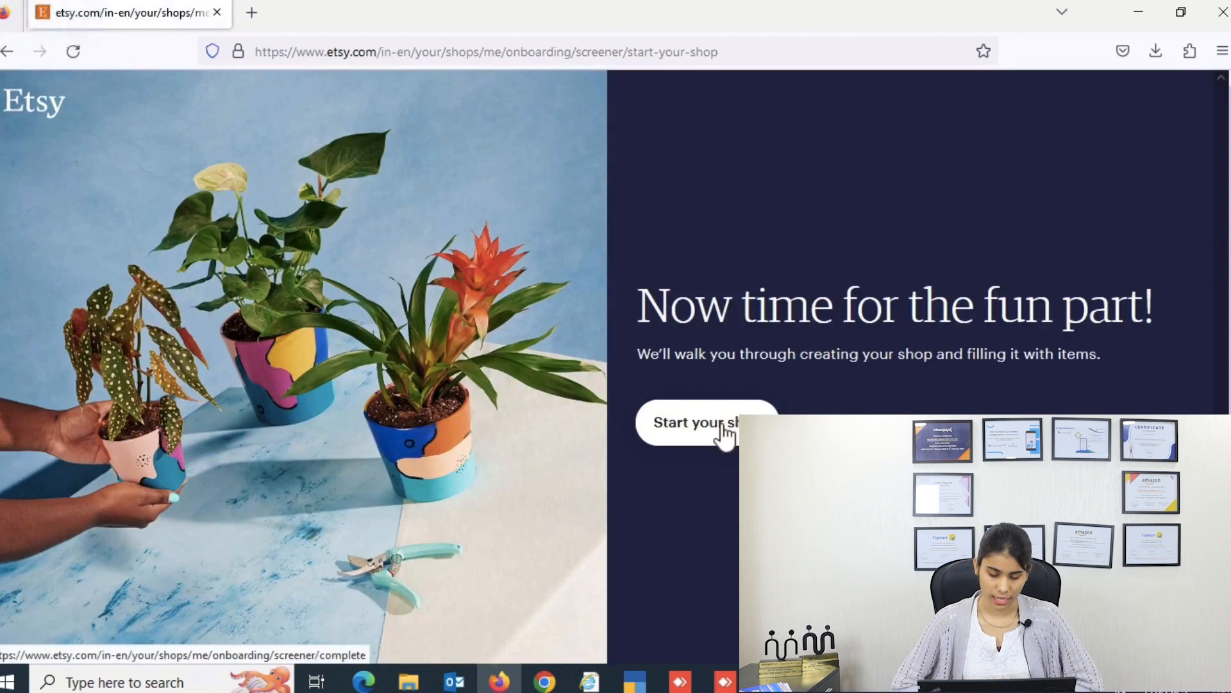
pyautogui.click(722, 426)
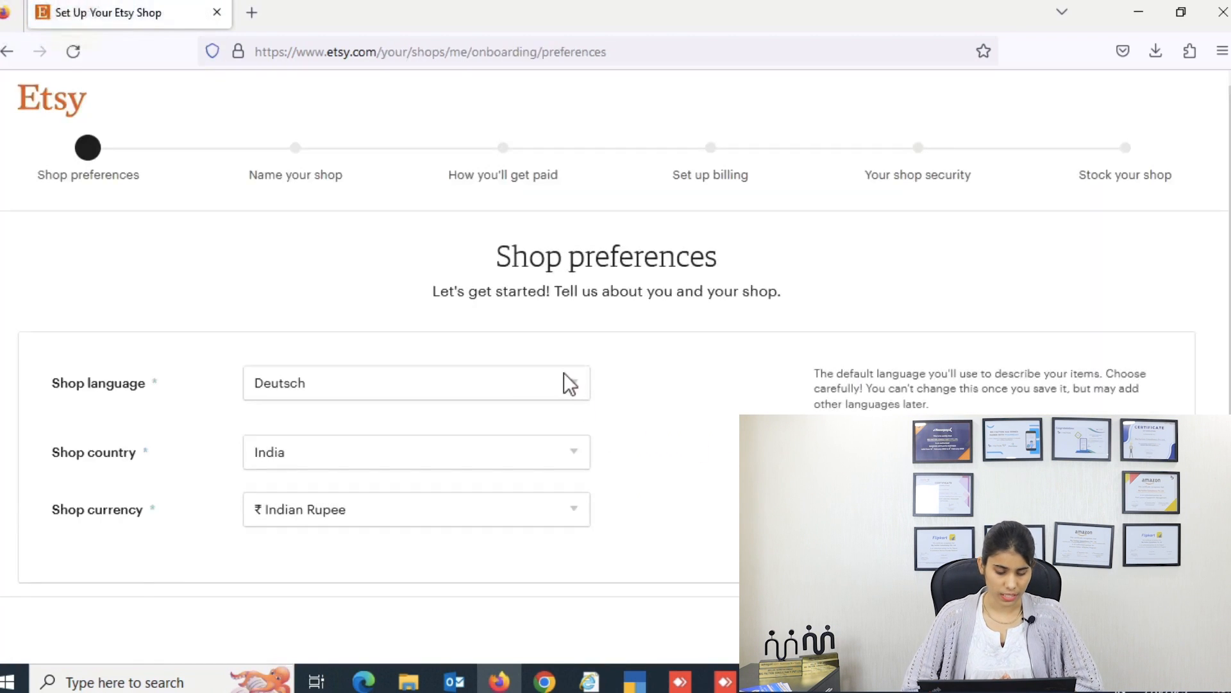
# Step: Set the shop language to English, keeping India and Indian Rupee, and save preferences
pyautogui.click(571, 388)
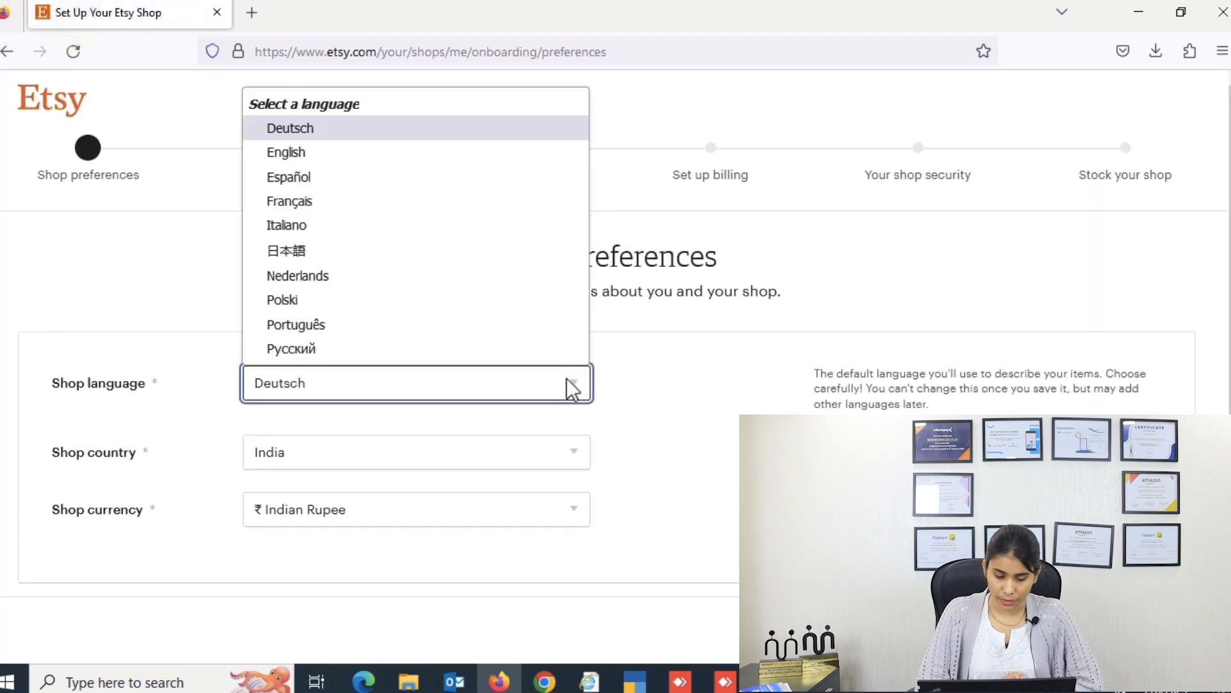
pyautogui.click(431, 152)
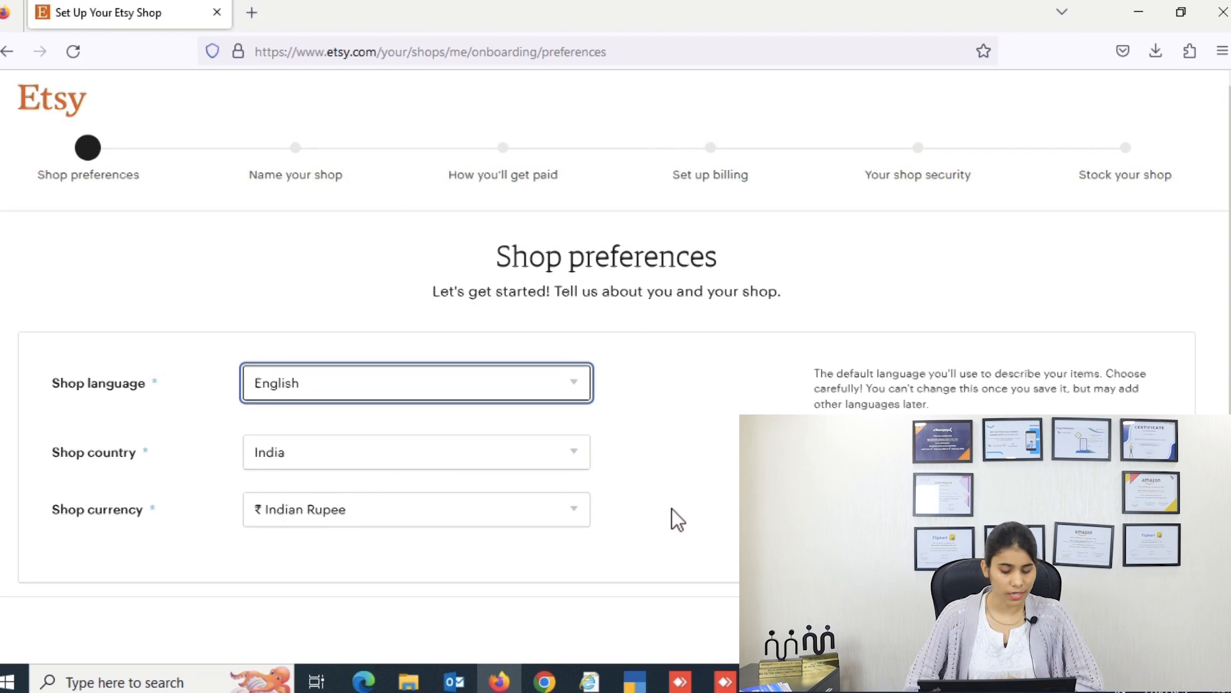
pyautogui.scroll(-1, 671, 519)
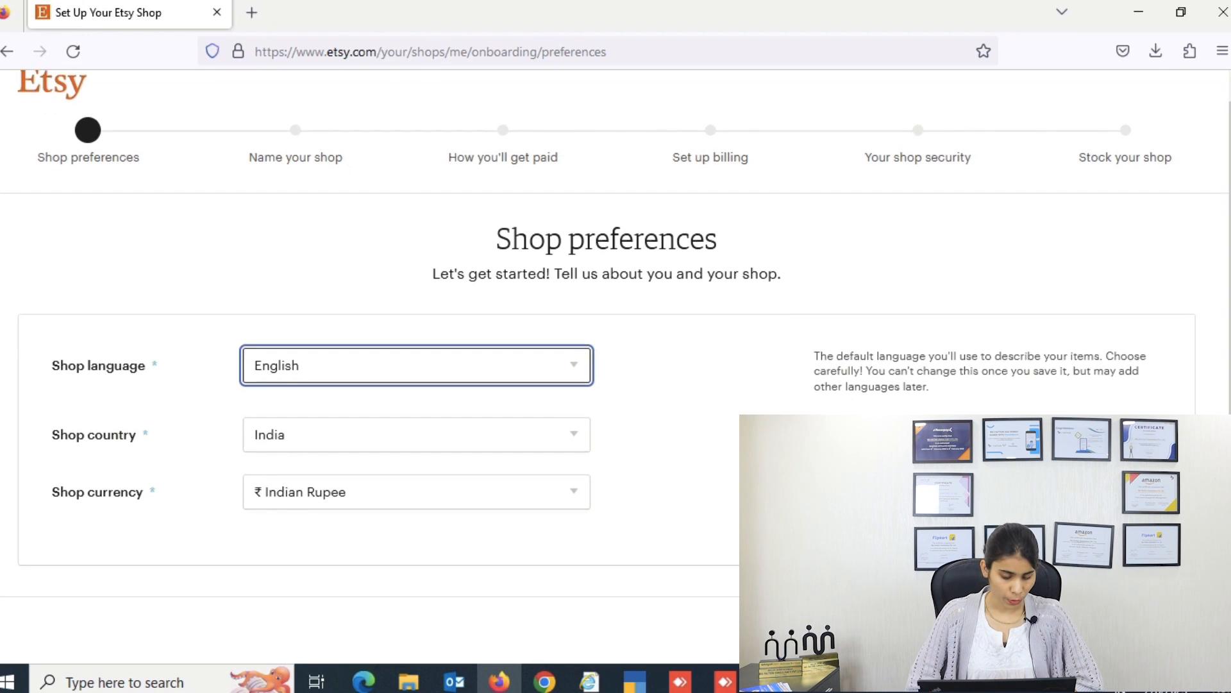
pyautogui.click(1136, 630)
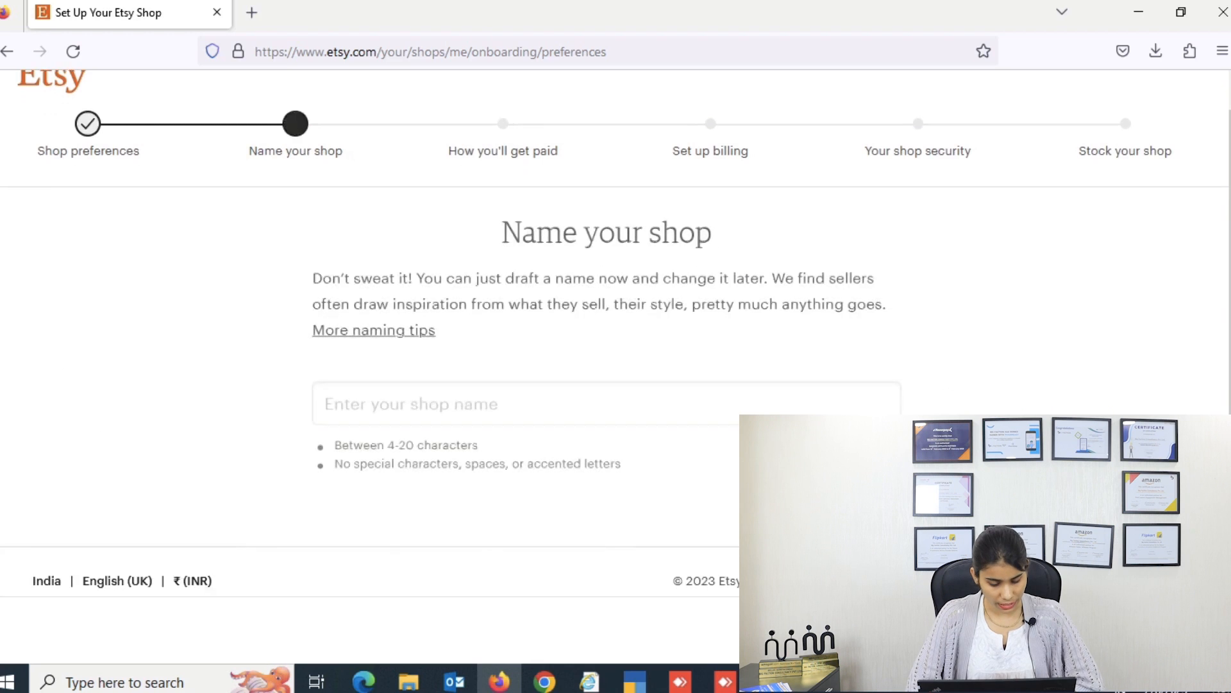
# Step: Enter 'ShiningStoreselyWorldnt' as the shop name
pyautogui.click(365, 403)
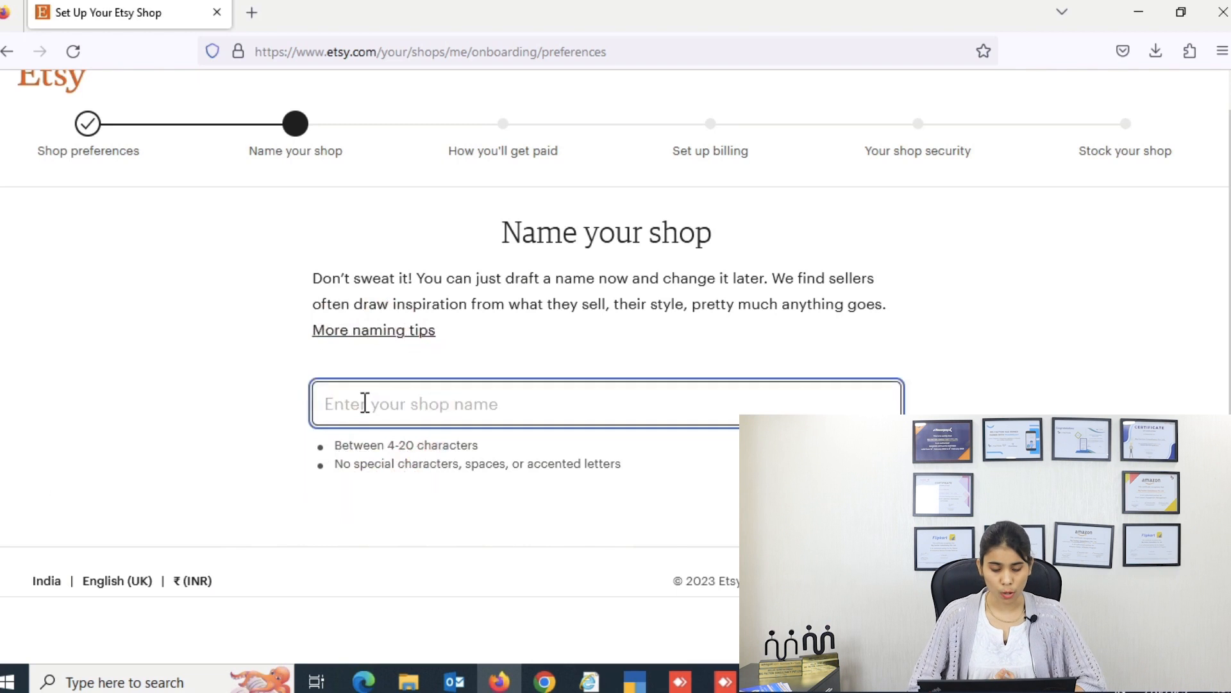
pyautogui.write('Shin')
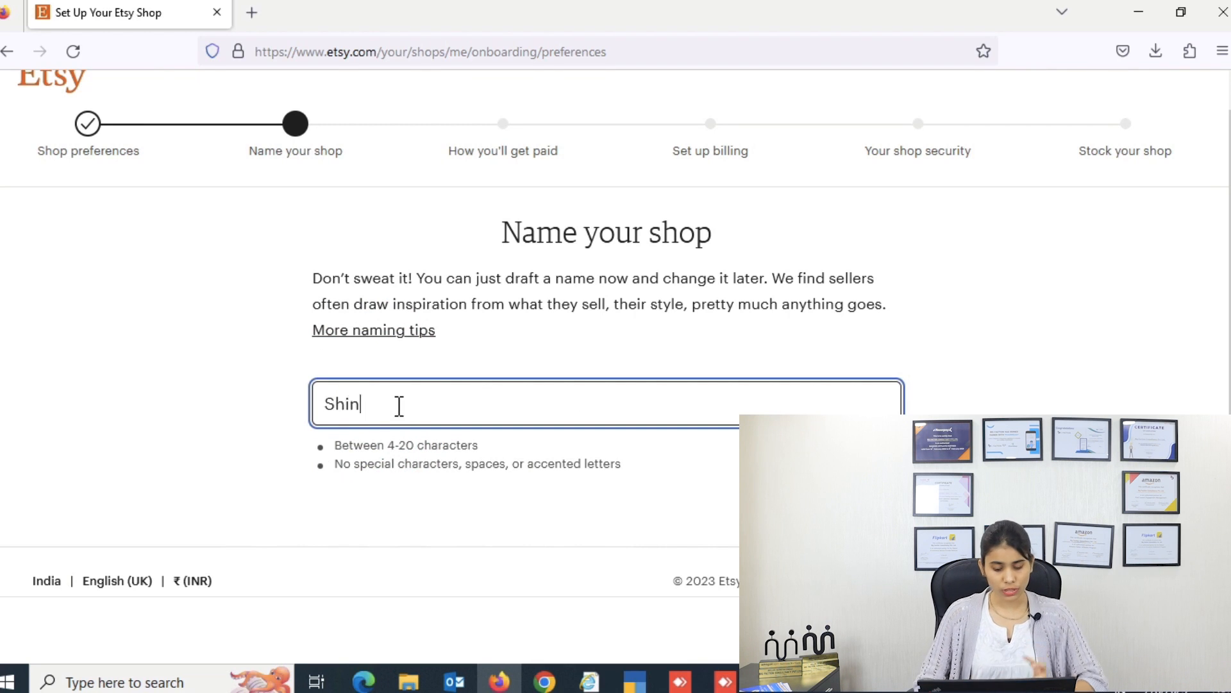
pyautogui.write('ing')
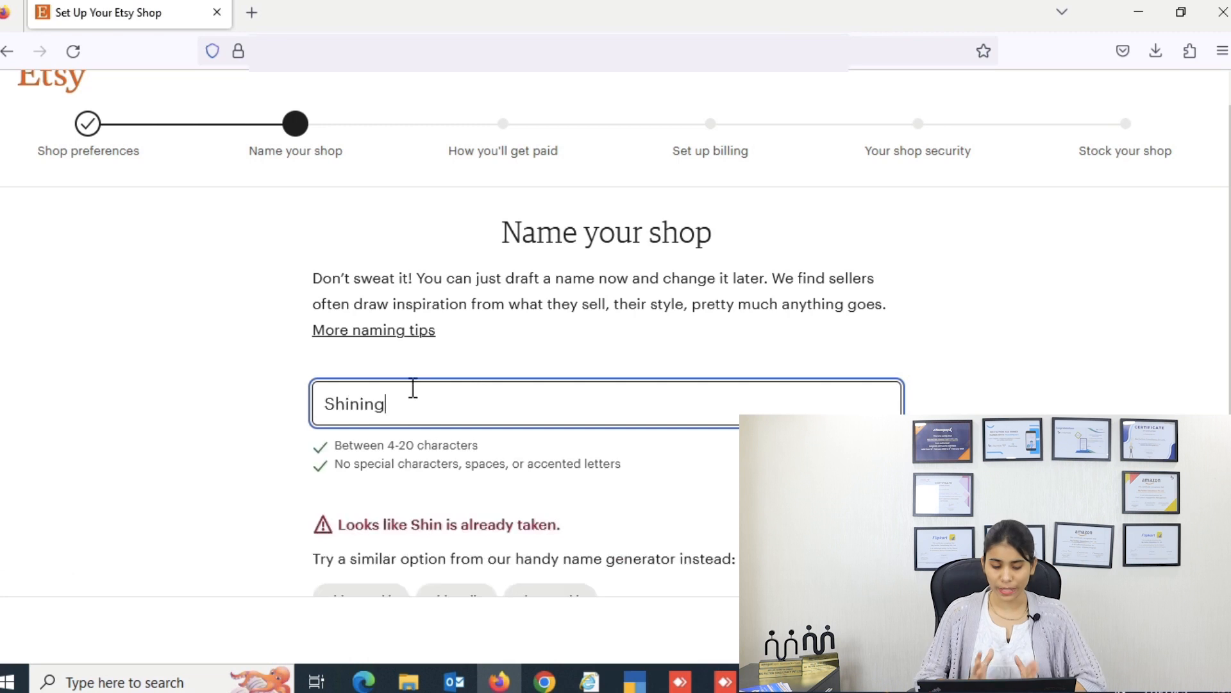
pyautogui.write('Store')
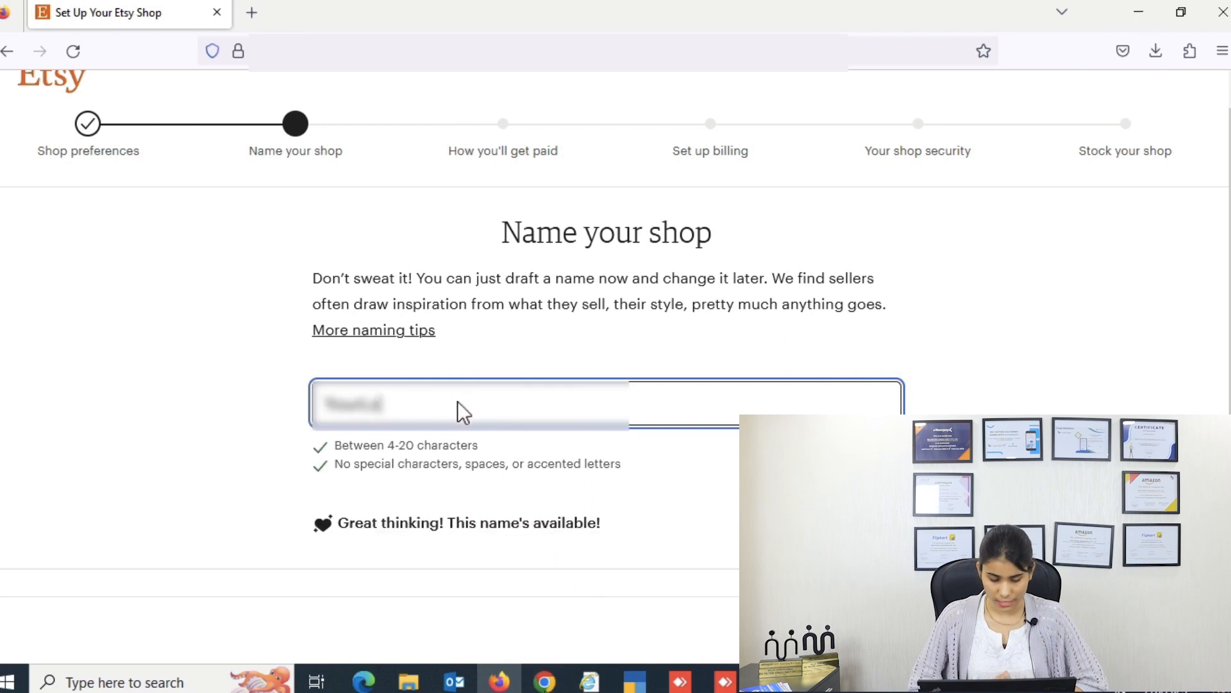
pyautogui.write('s')
pyautogui.write('e')
pyautogui.write('ly')
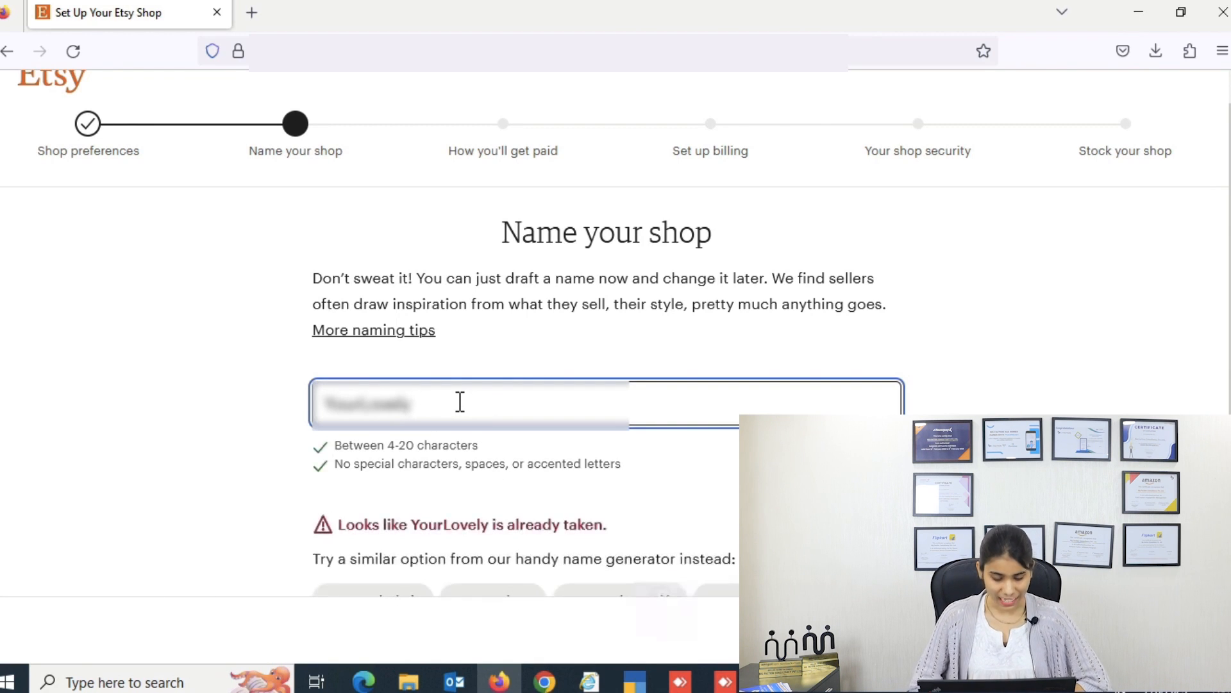
pyautogui.write('Worldnt')
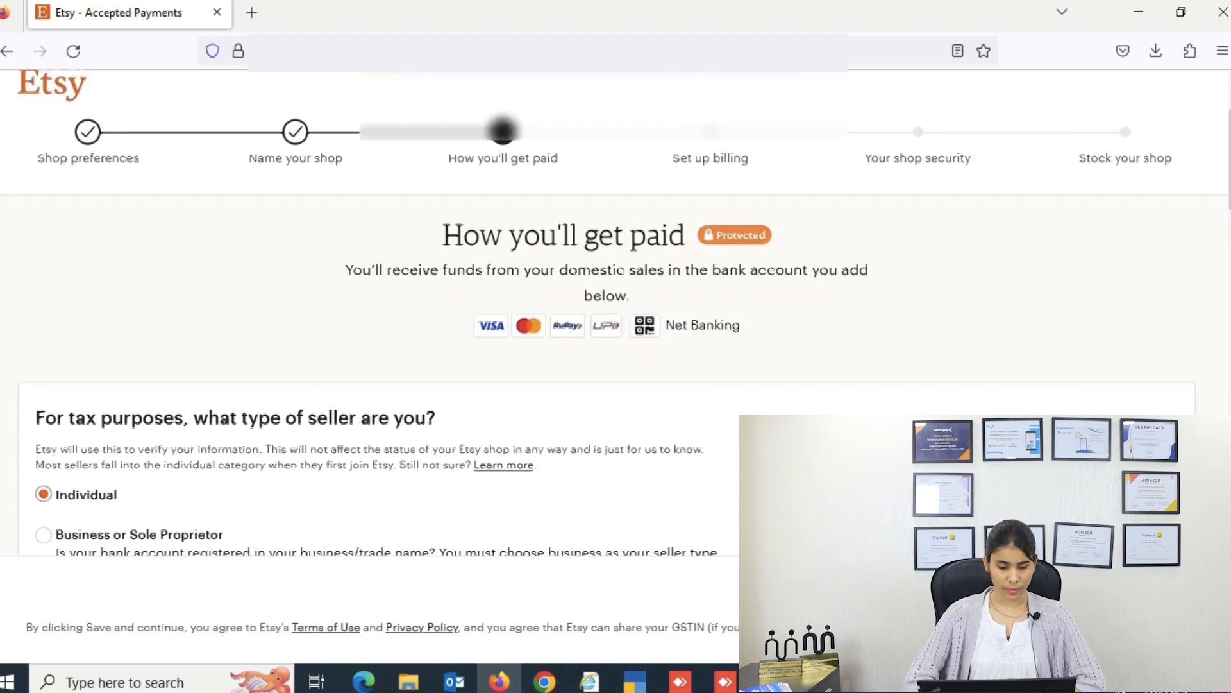
pyautogui.scroll(-4, 606, 314)
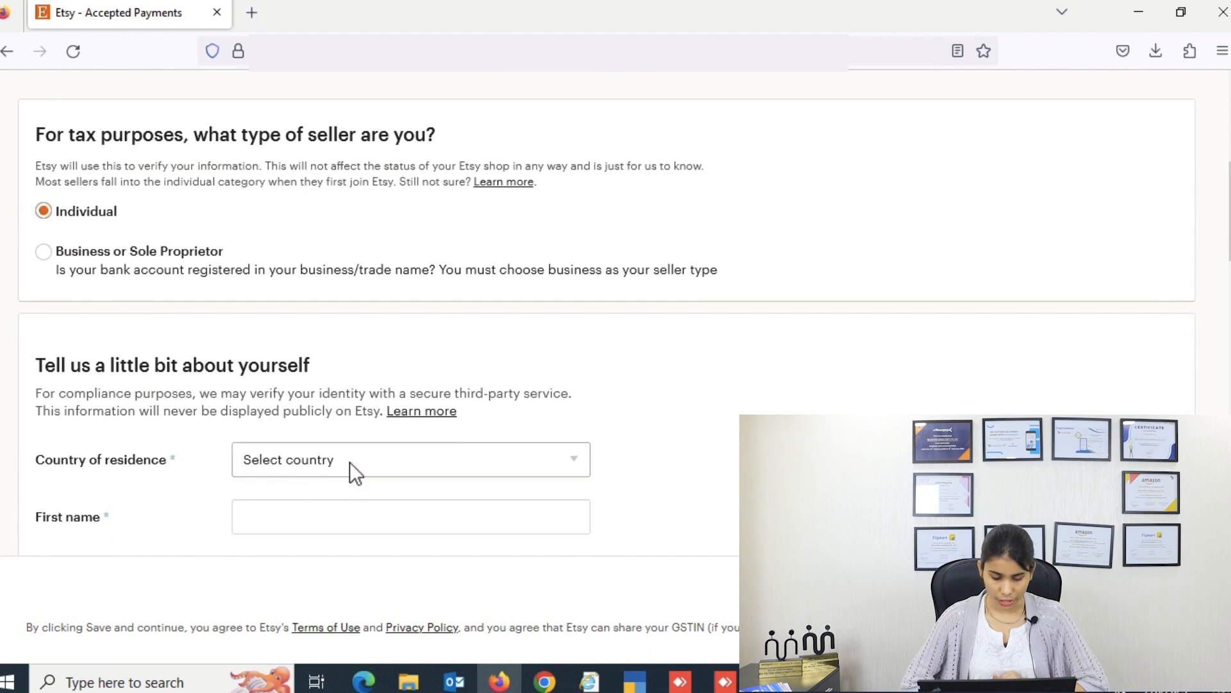
# Step: Set the seller's country of residence to India
pyautogui.scroll(-1, 352, 465)
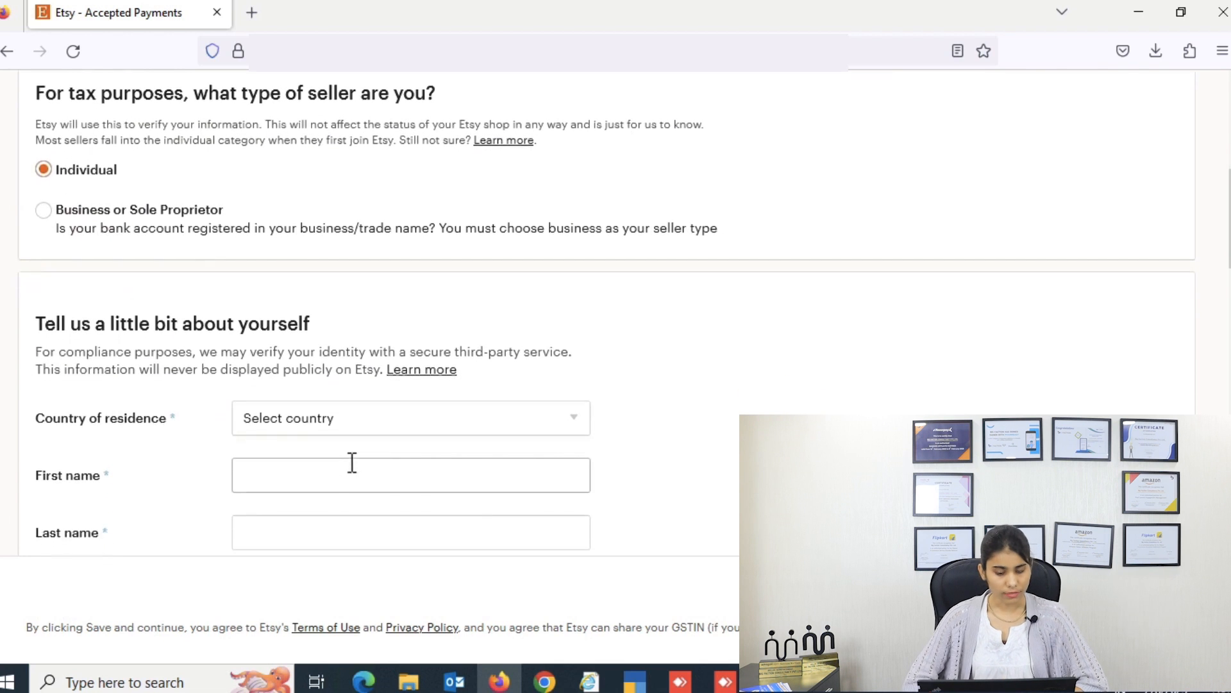
pyautogui.scroll(-2, 352, 462)
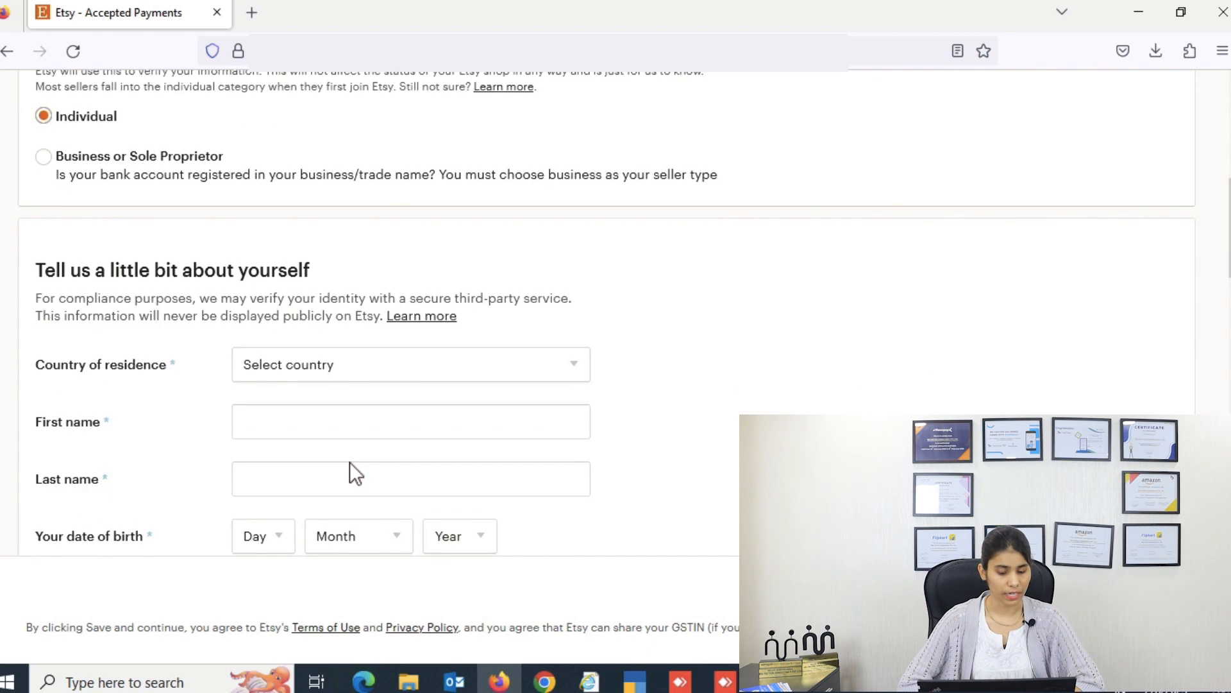
pyautogui.scroll(-1, 350, 461)
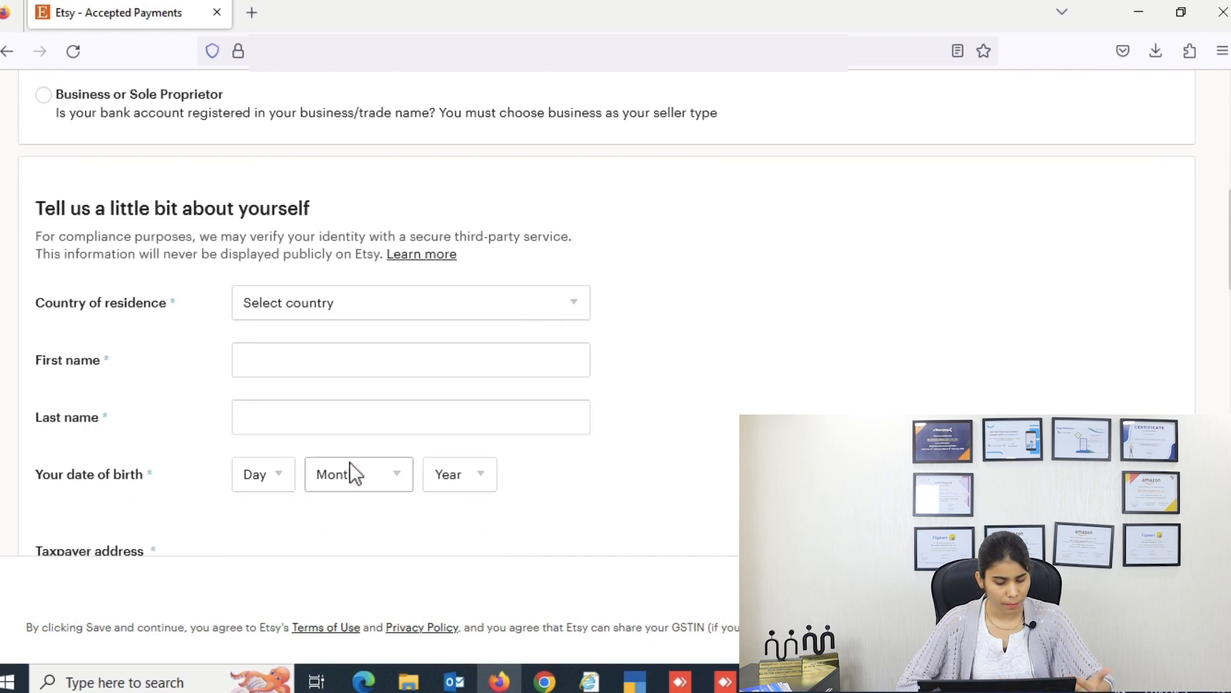
pyautogui.click(548, 270)
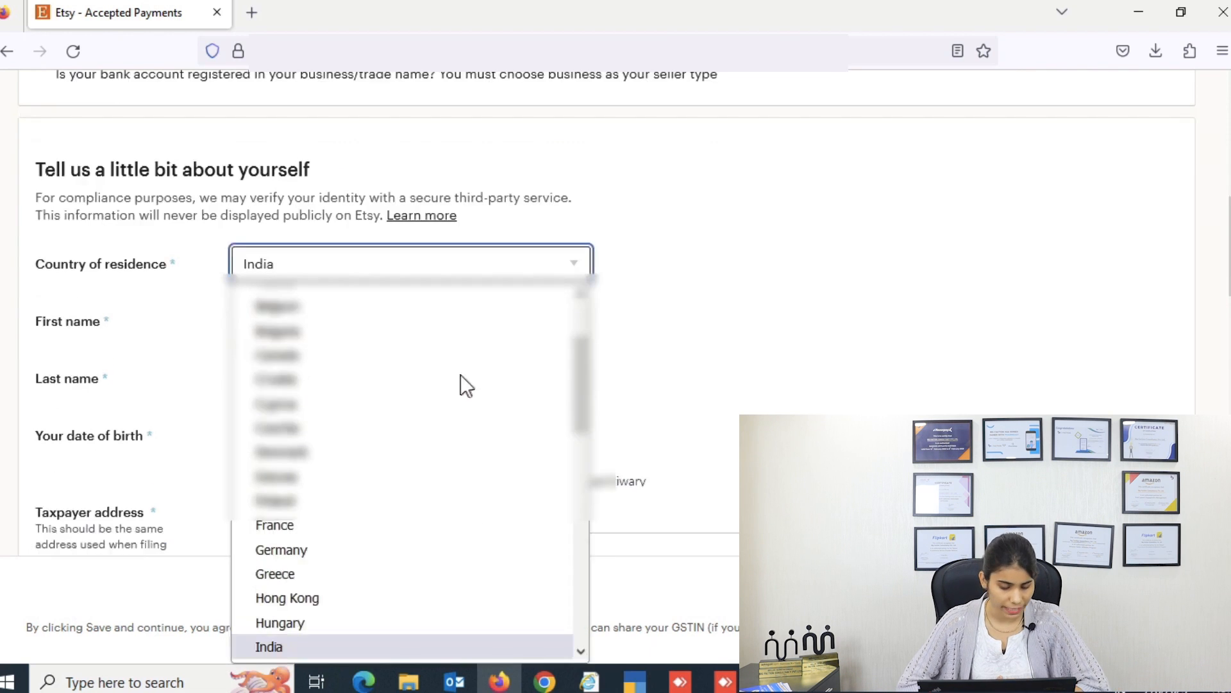
pyautogui.click(274, 648)
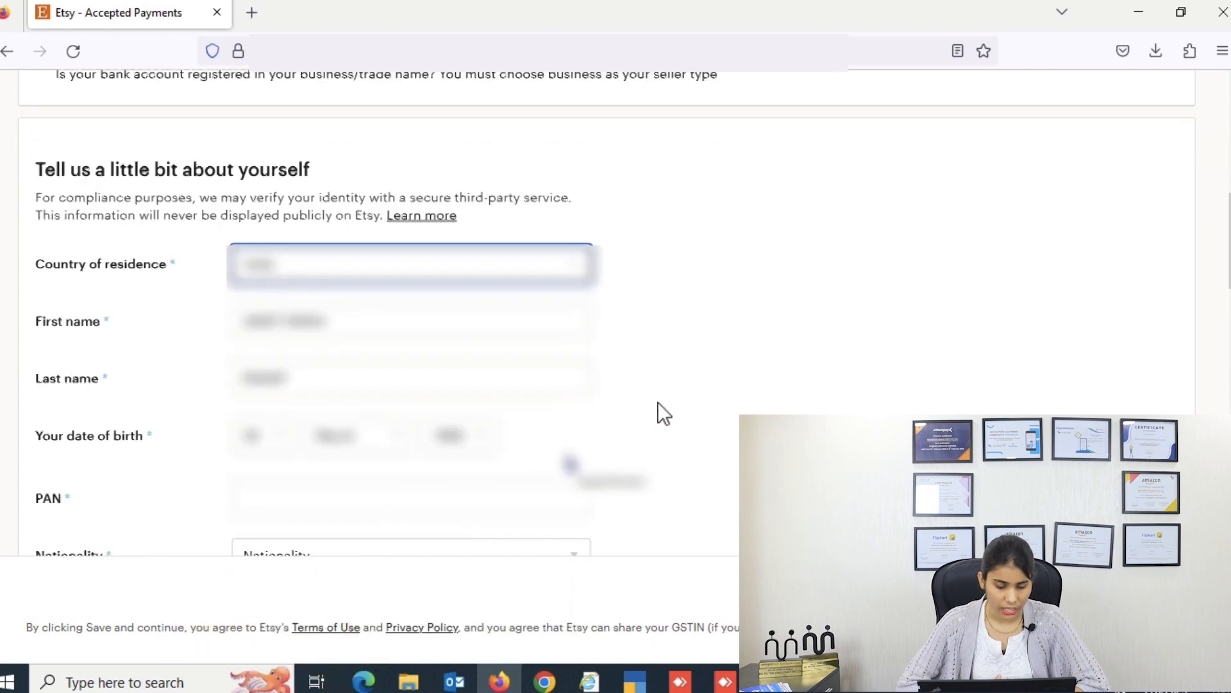
# Step: Enter the PAN and set the bank location to India, with payouts in INR
pyautogui.scroll(-1, 658, 402)
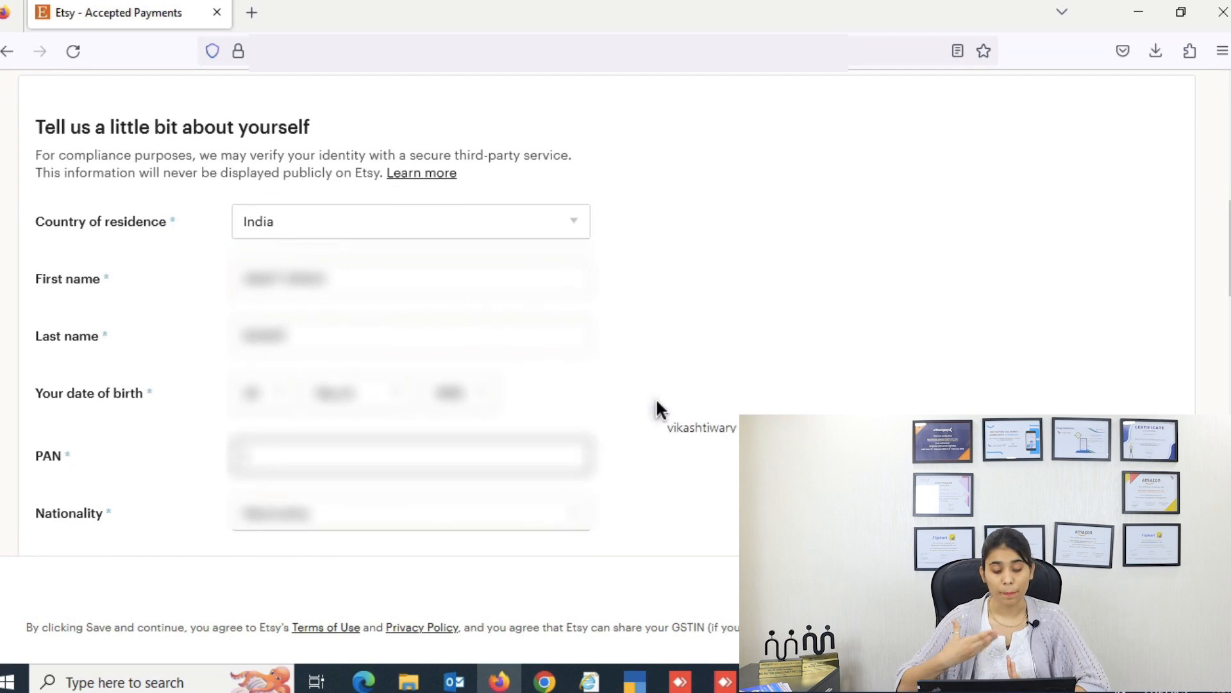
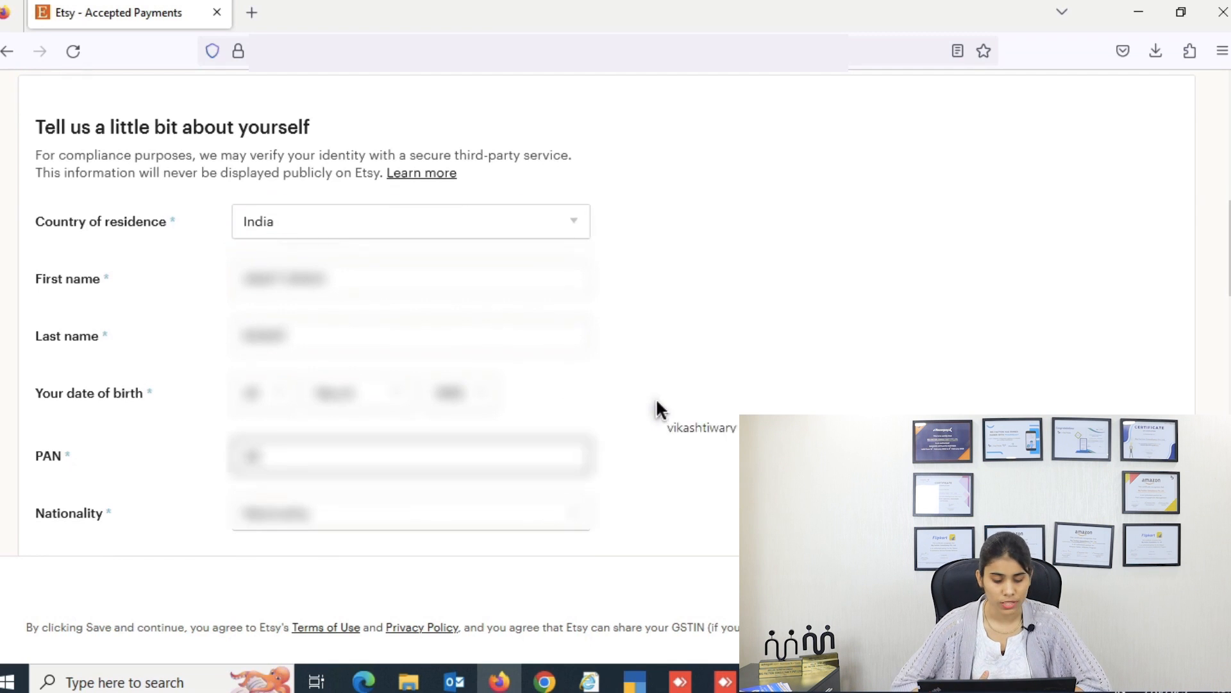
pyautogui.press('BackSpace')
pyautogui.press('BackSpace')
pyautogui.press('BackSpace')
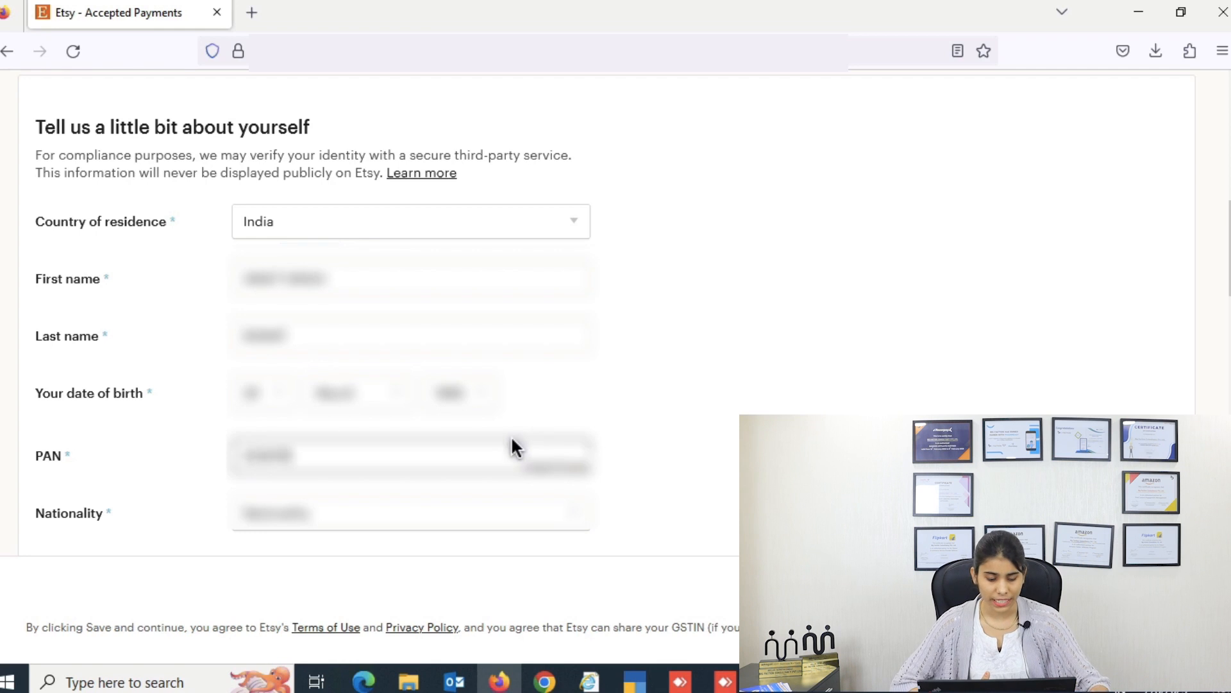
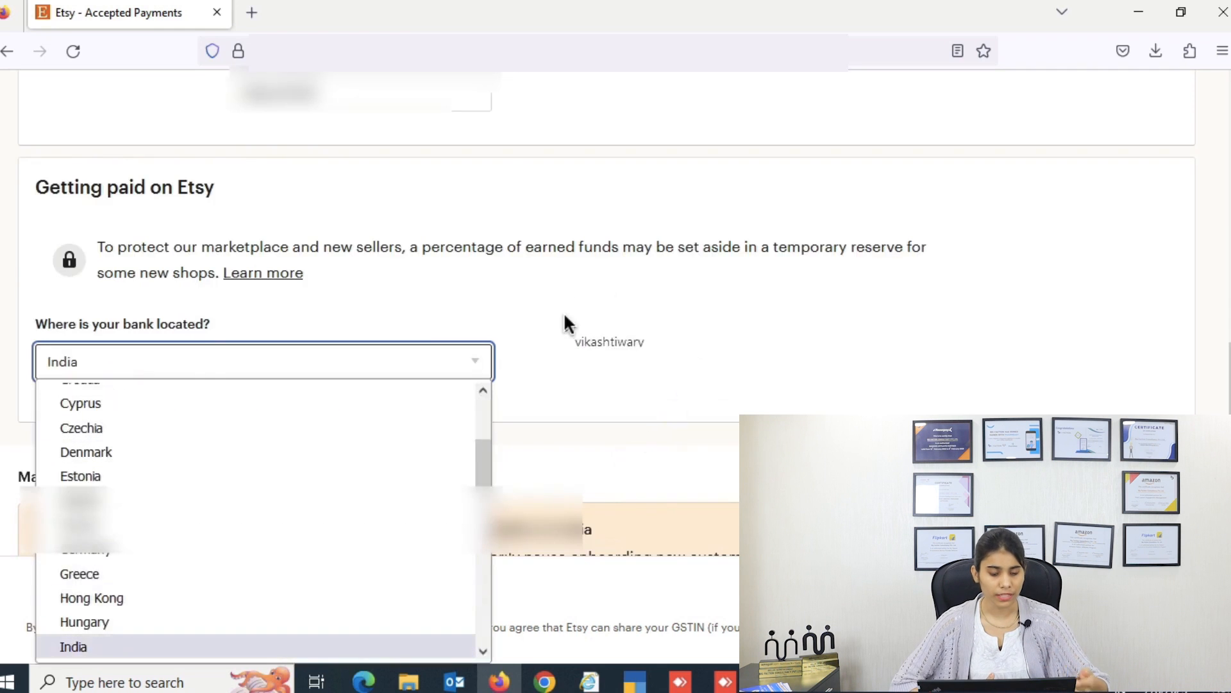
pyautogui.press('Return')
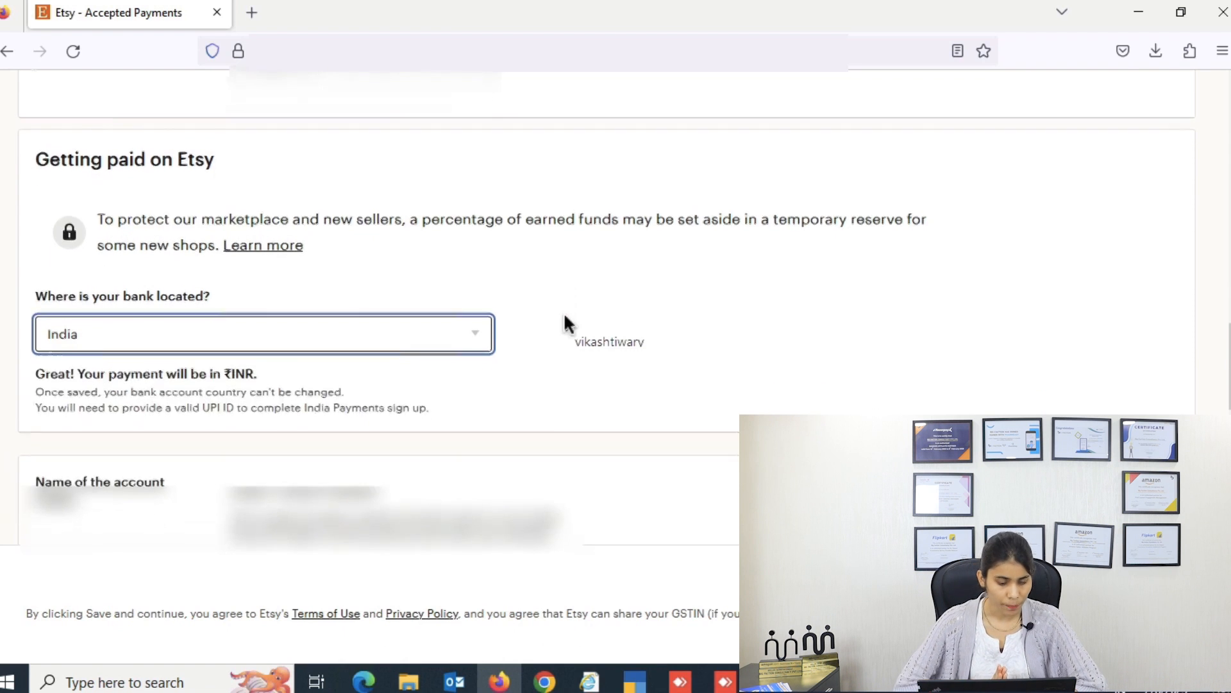
pyautogui.scroll(-4, 565, 316)
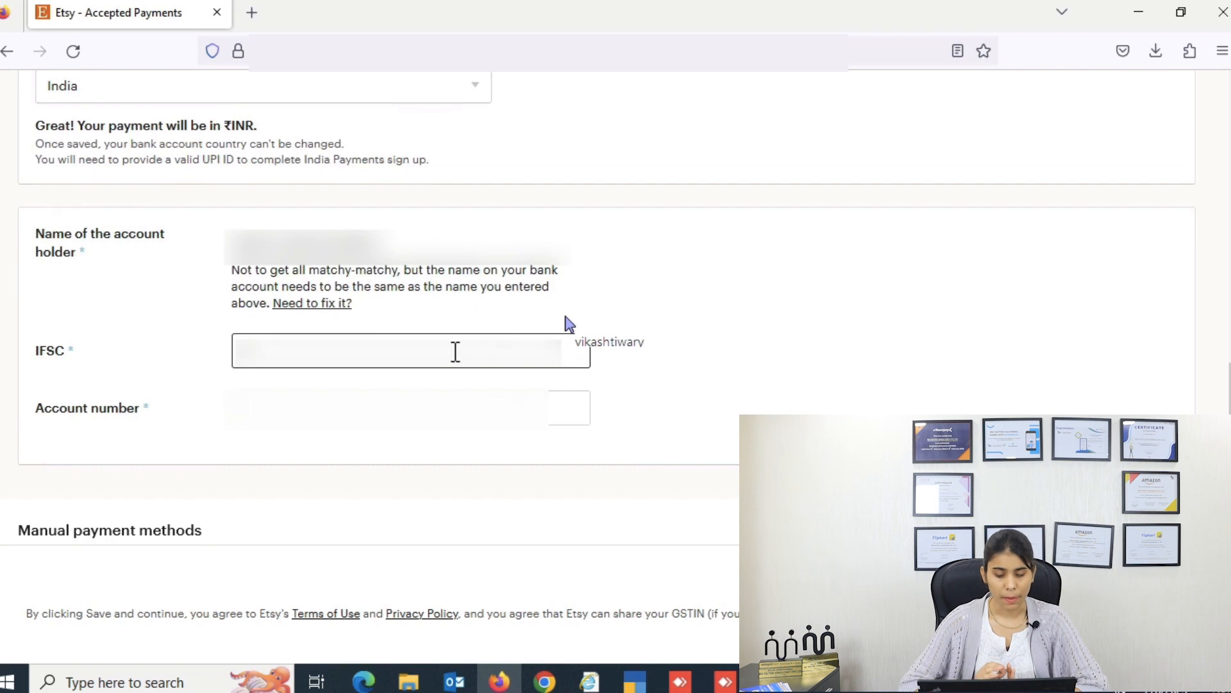
# Step: Link a PayPal account for payouts by entering and confirming its email, then save
pyautogui.scroll(-8, 455, 351)
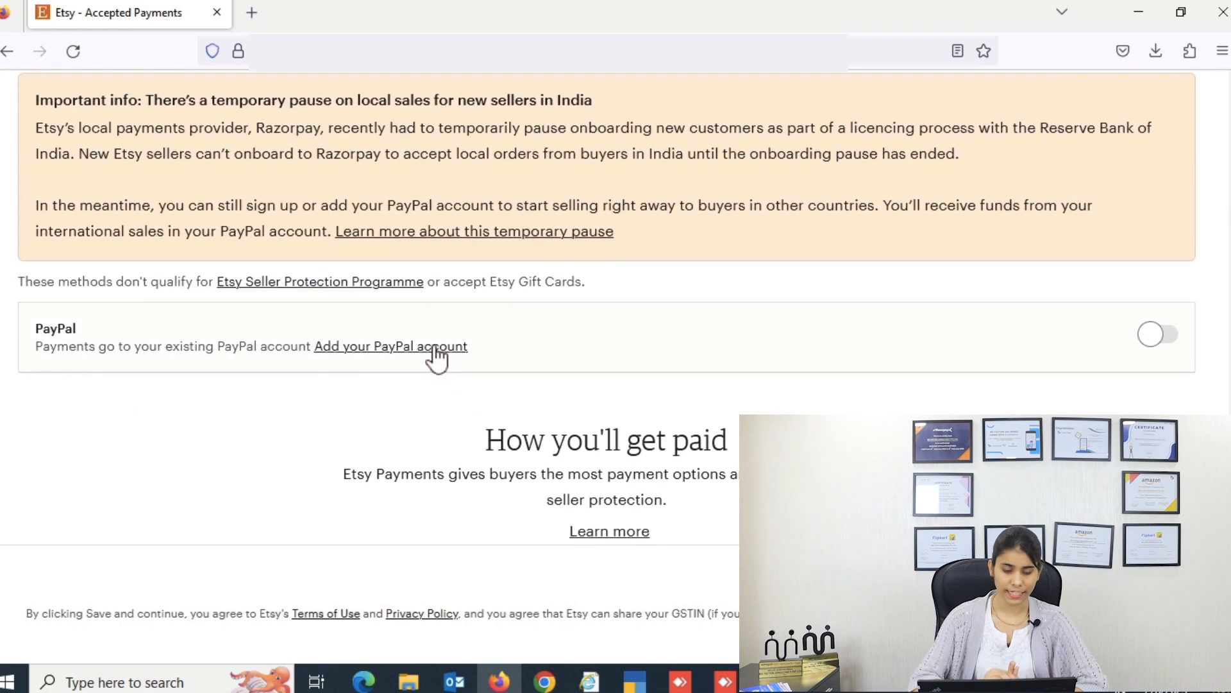
pyautogui.click(395, 347)
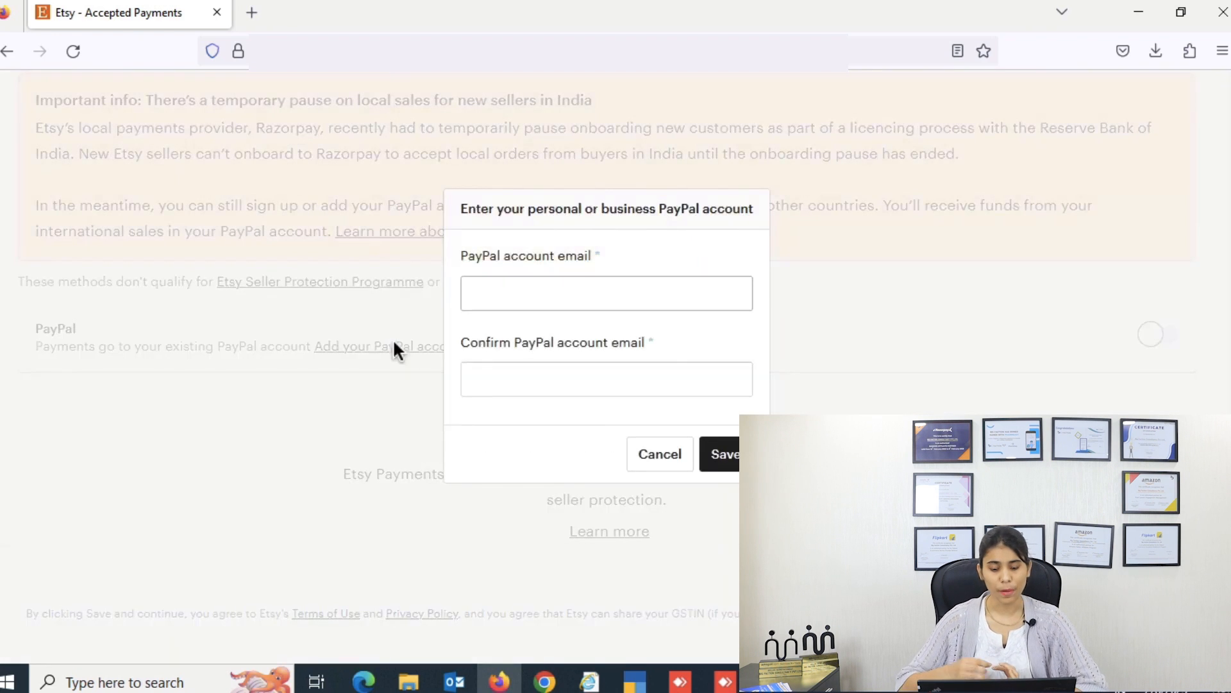
pyautogui.click(505, 294)
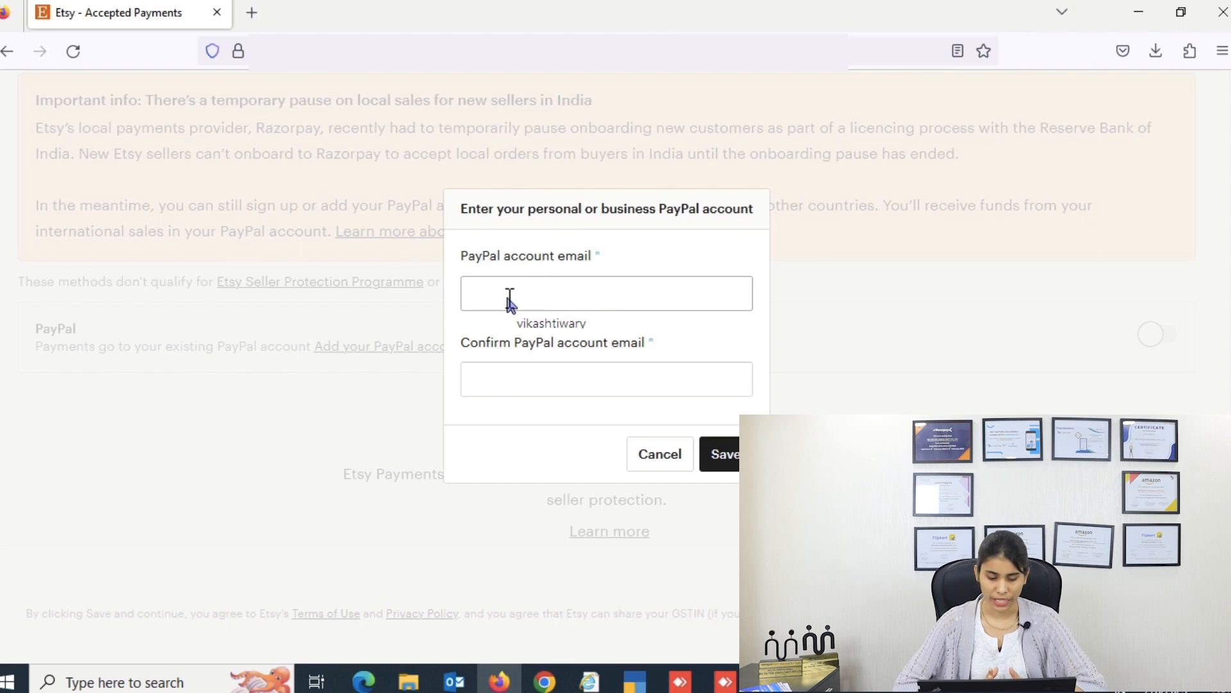
pyautogui.click(507, 298)
pyautogui.write('RAW')
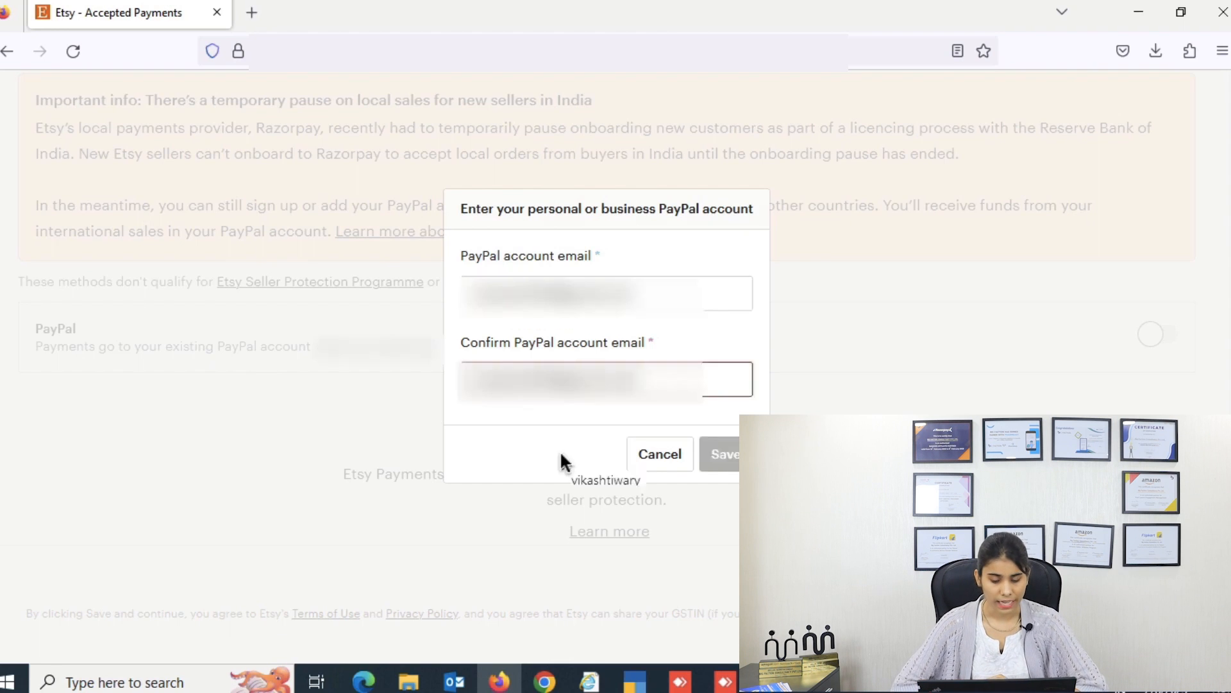
pyautogui.press('Tab')
pyautogui.press('Tab')
pyautogui.press('Return')
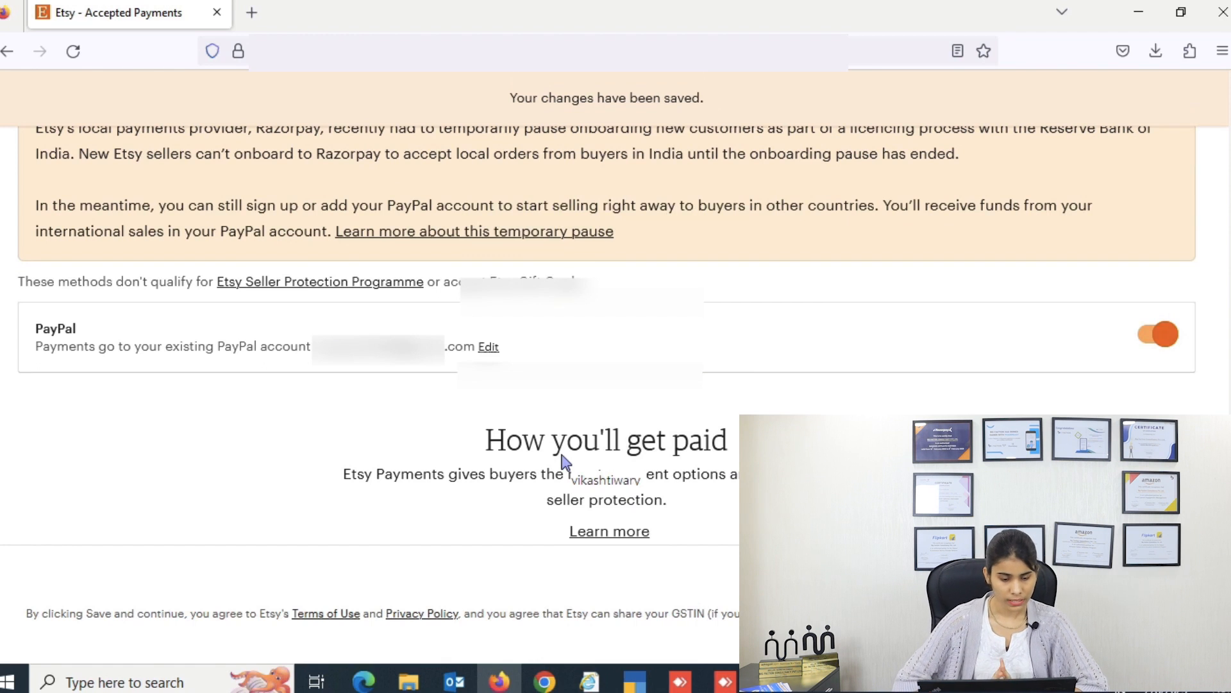
pyautogui.scroll(-5, 563, 461)
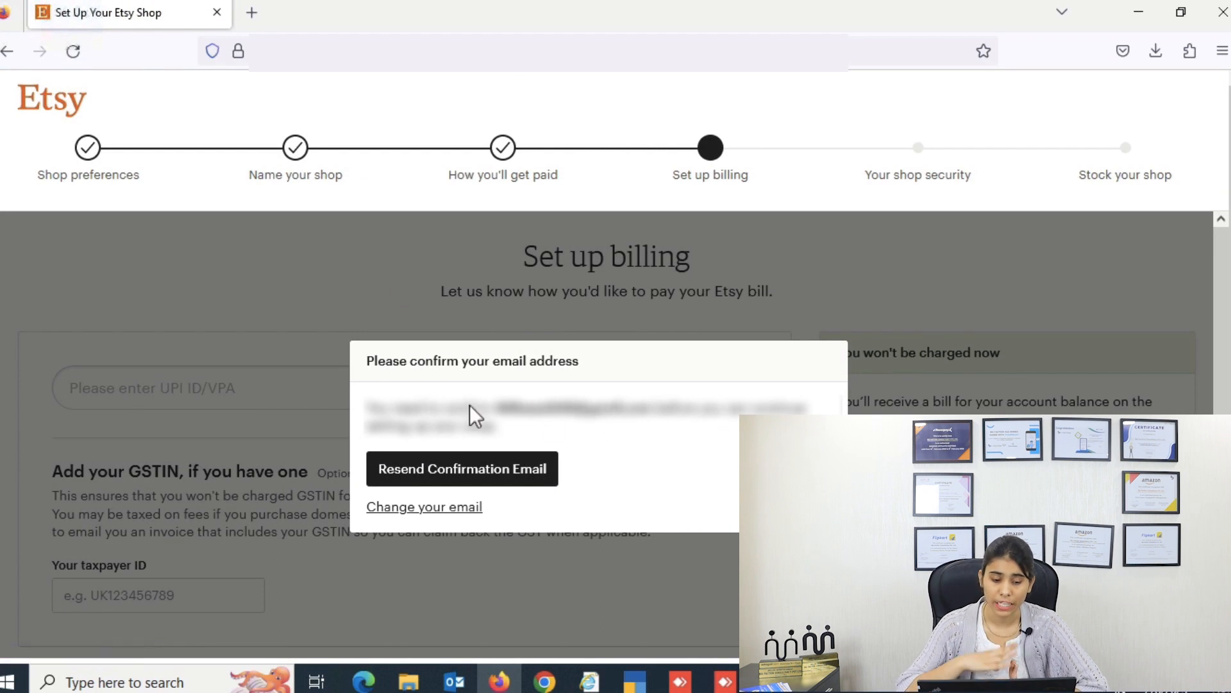
pyautogui.click(252, 12)
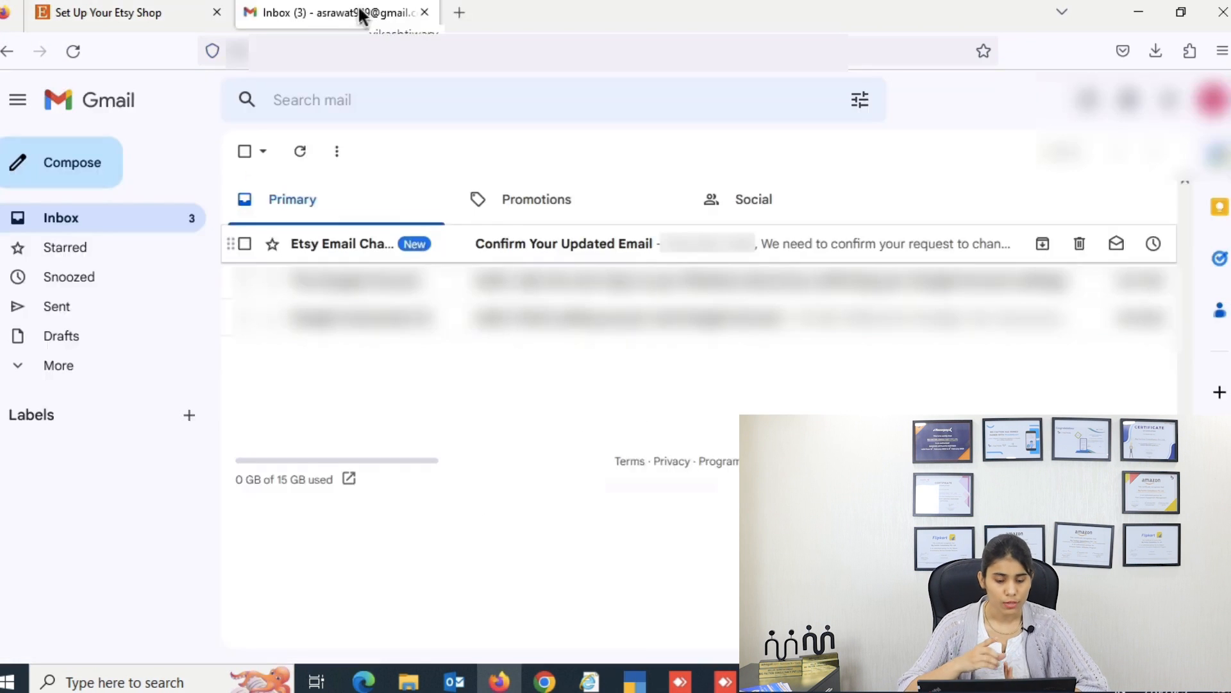
# Step: In Gmail, open Etsy's 'Confirm Your Updated Email' message and confirm the address
pyautogui.click(525, 238)
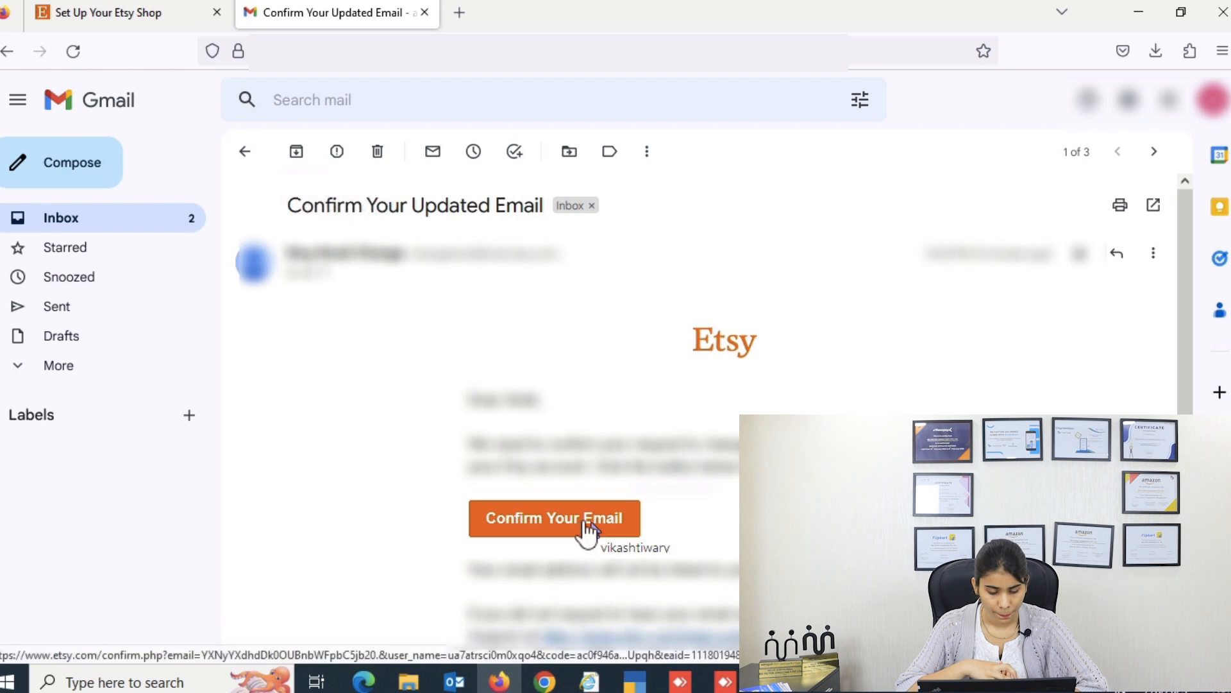
pyautogui.click(586, 525)
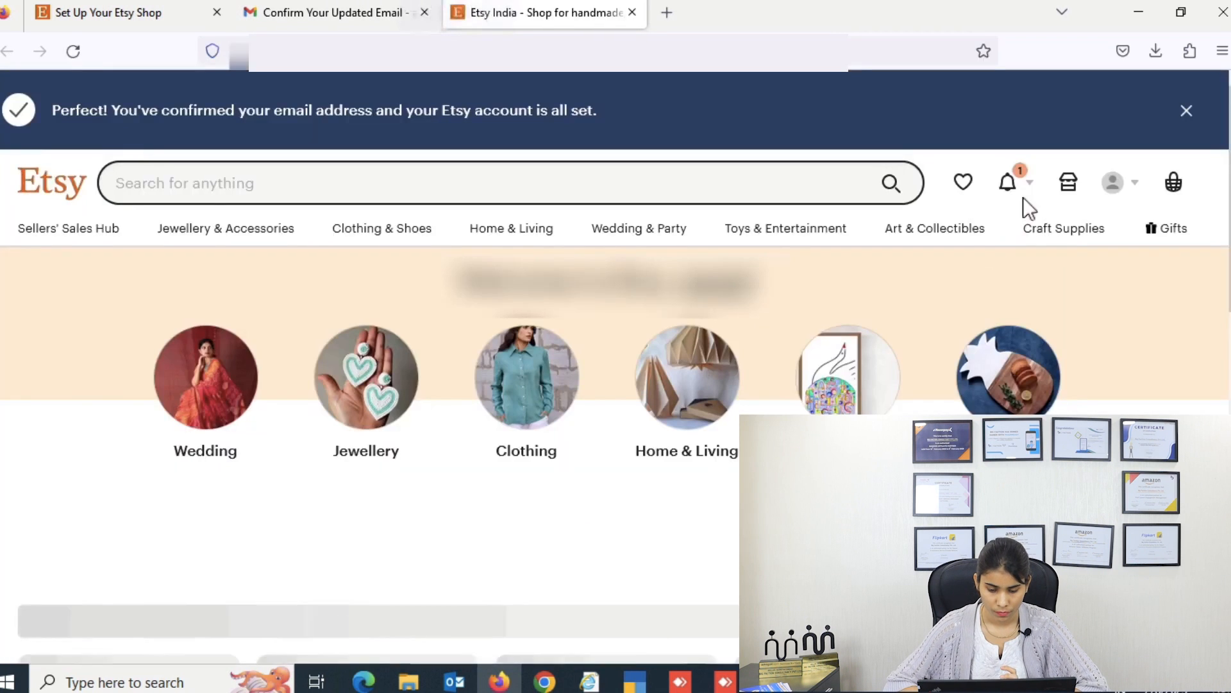
# Step: Back in shop setup, enter the UPI ID for billing and submit it for verification
pyautogui.click(1072, 187)
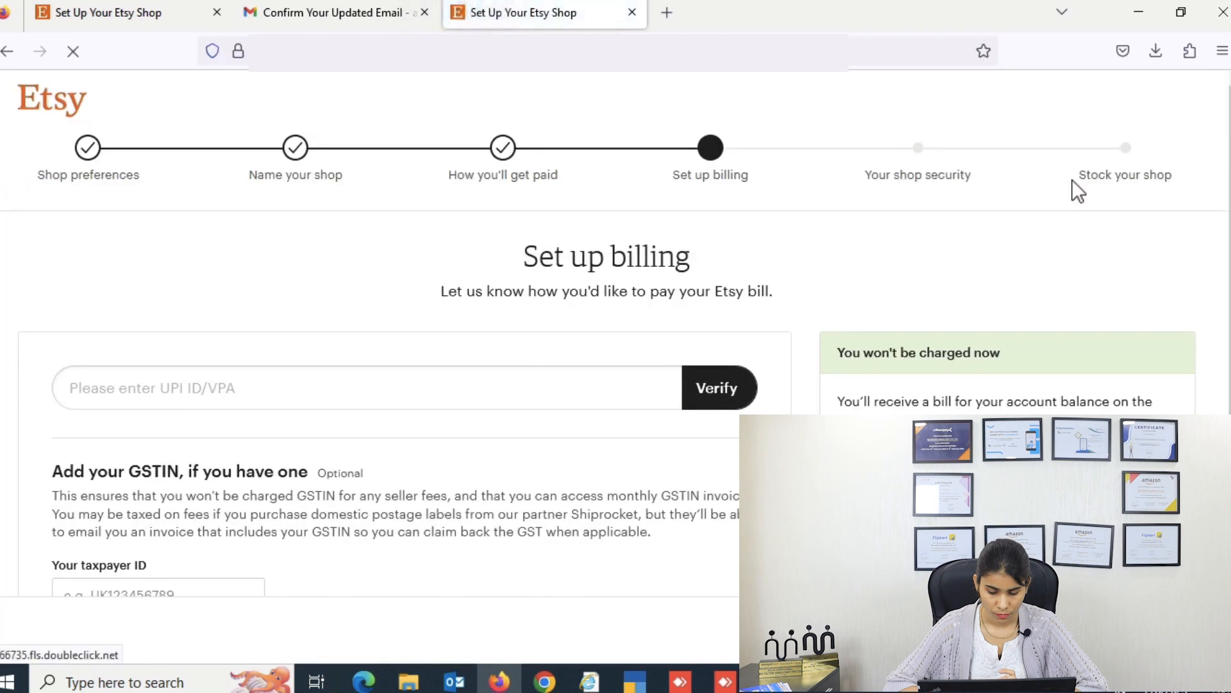
pyautogui.click(595, 388)
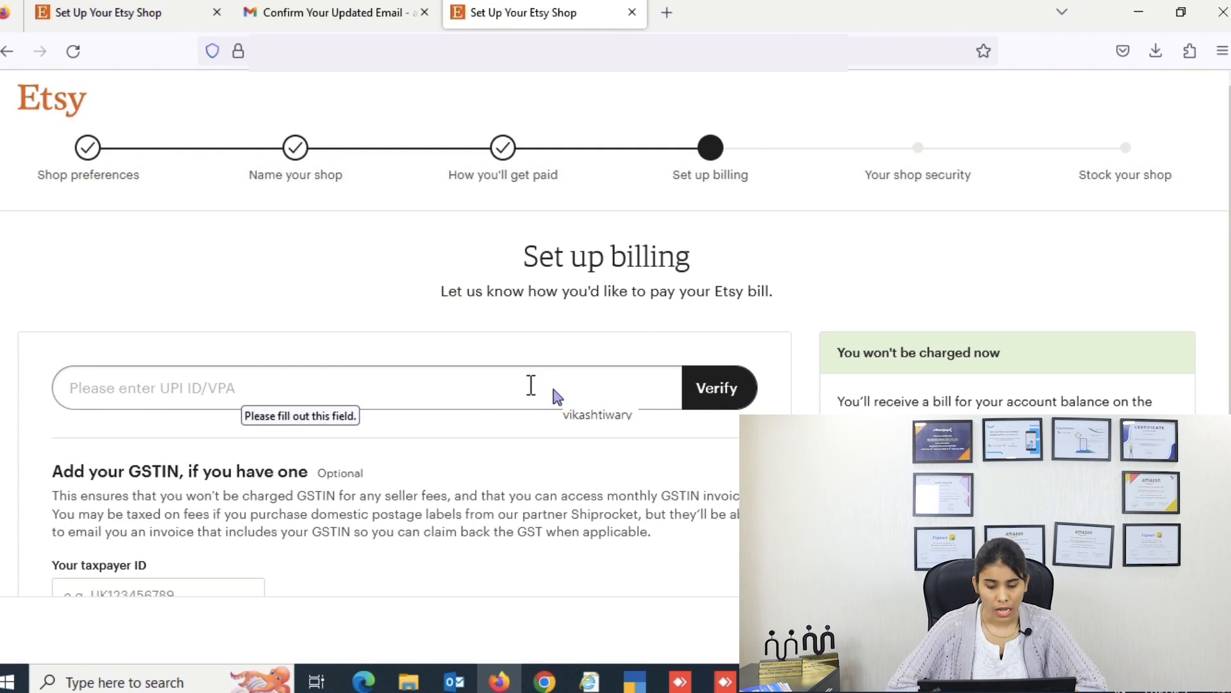
pyautogui.click(529, 385)
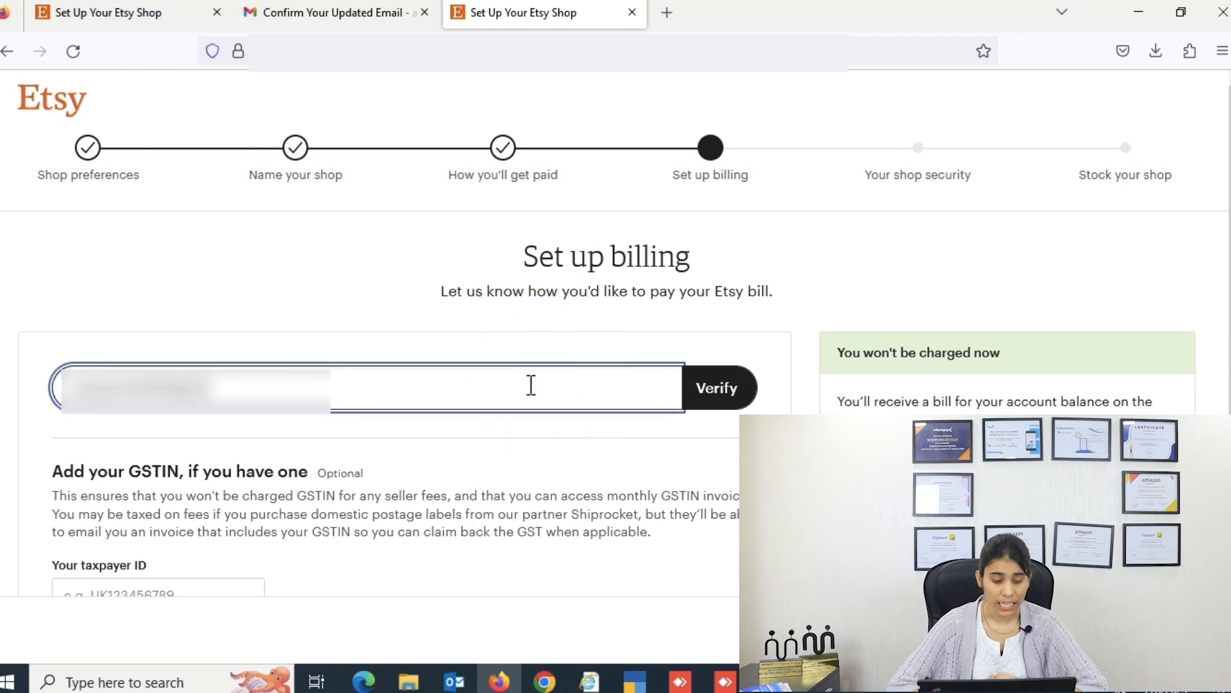
pyautogui.press('Return')
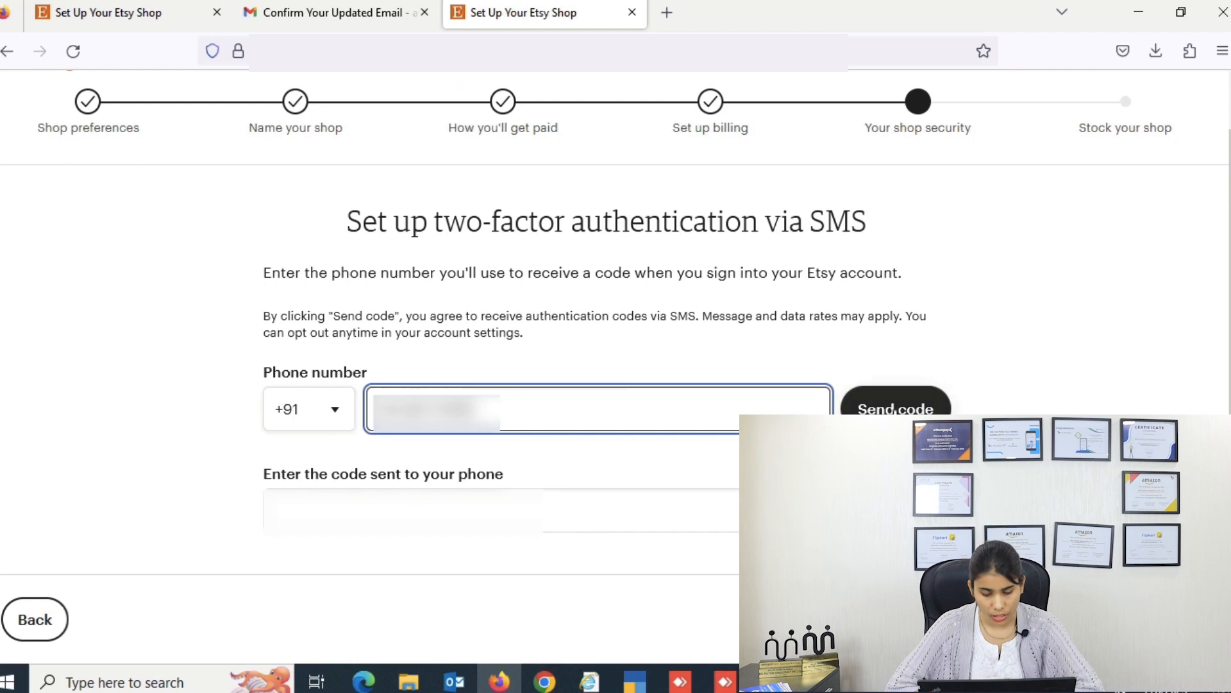
# Step: Verify the SMS code to enable two-factor authentication and save the backup codes to the computer
pyautogui.click(893, 409)
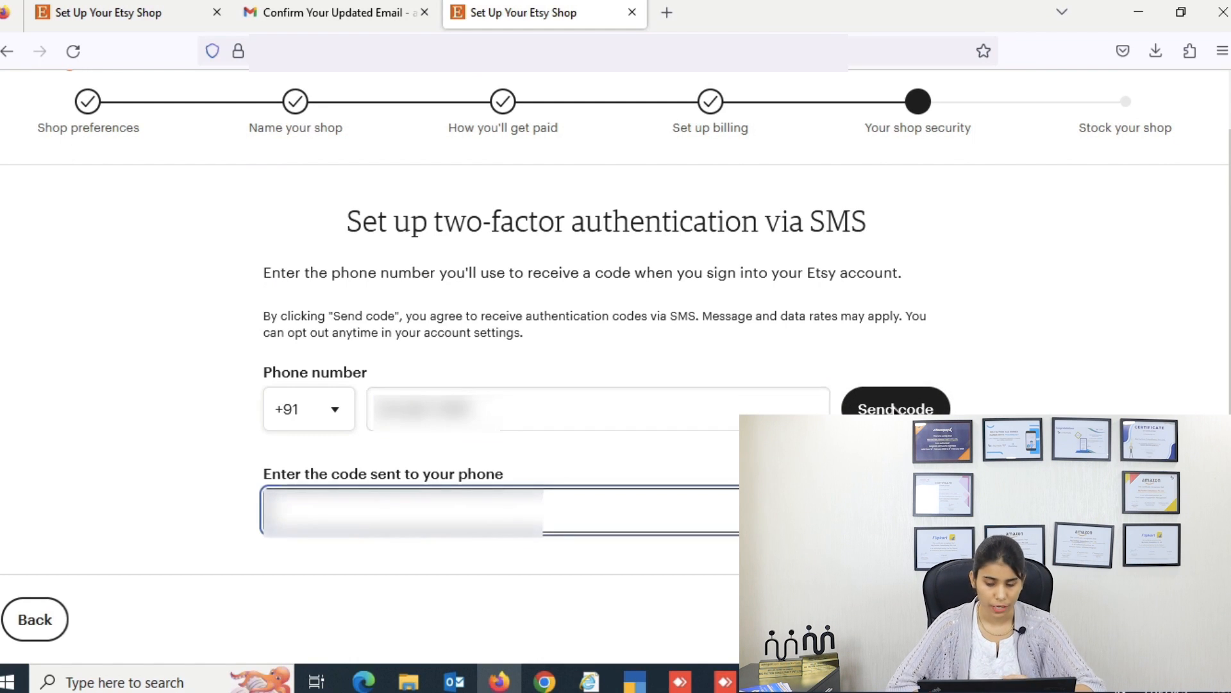
pyautogui.click(895, 409)
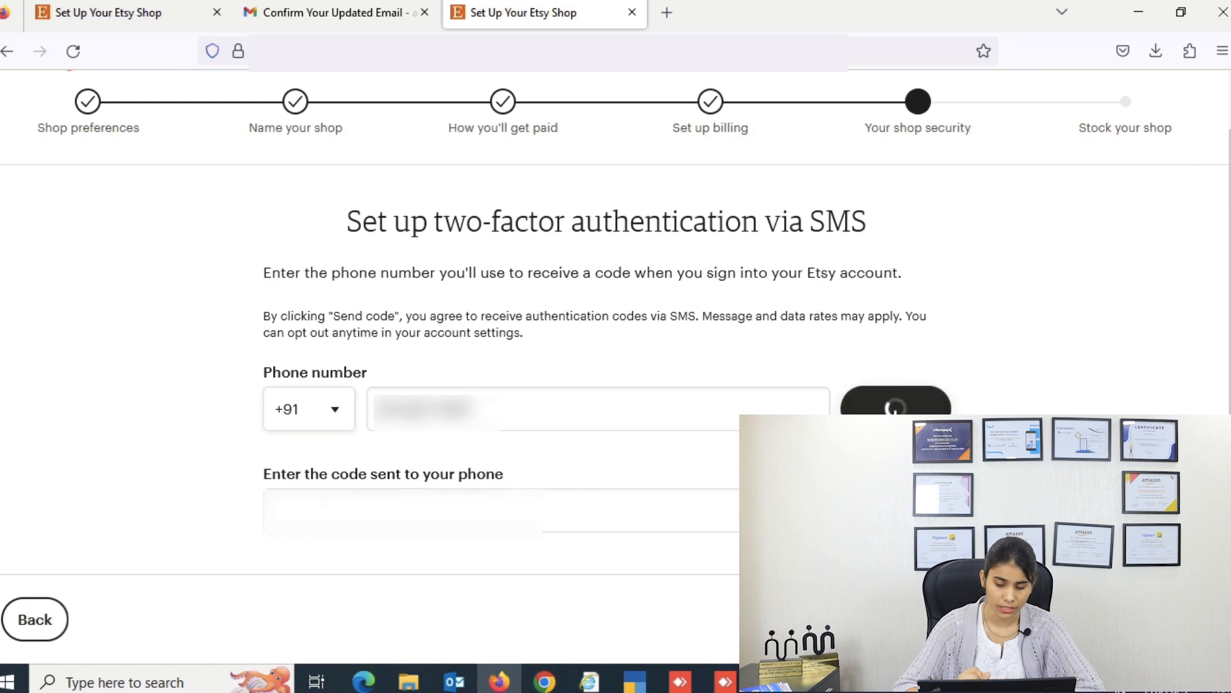
pyautogui.click(667, 527)
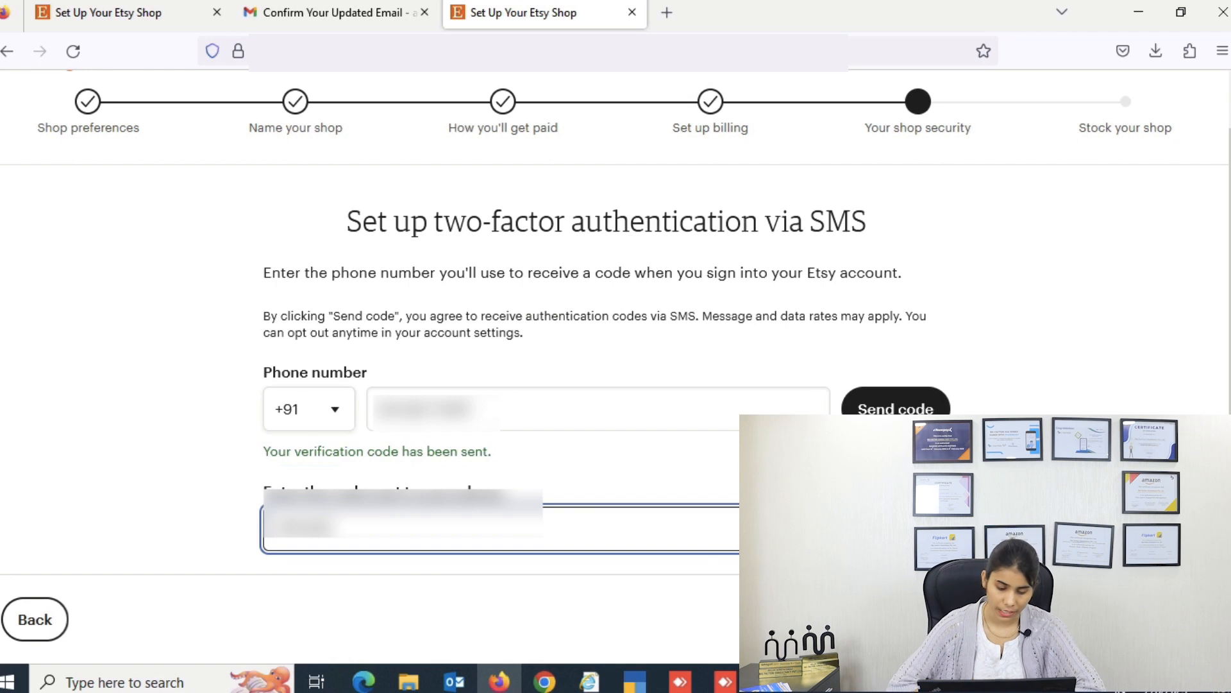
pyautogui.click(1171, 619)
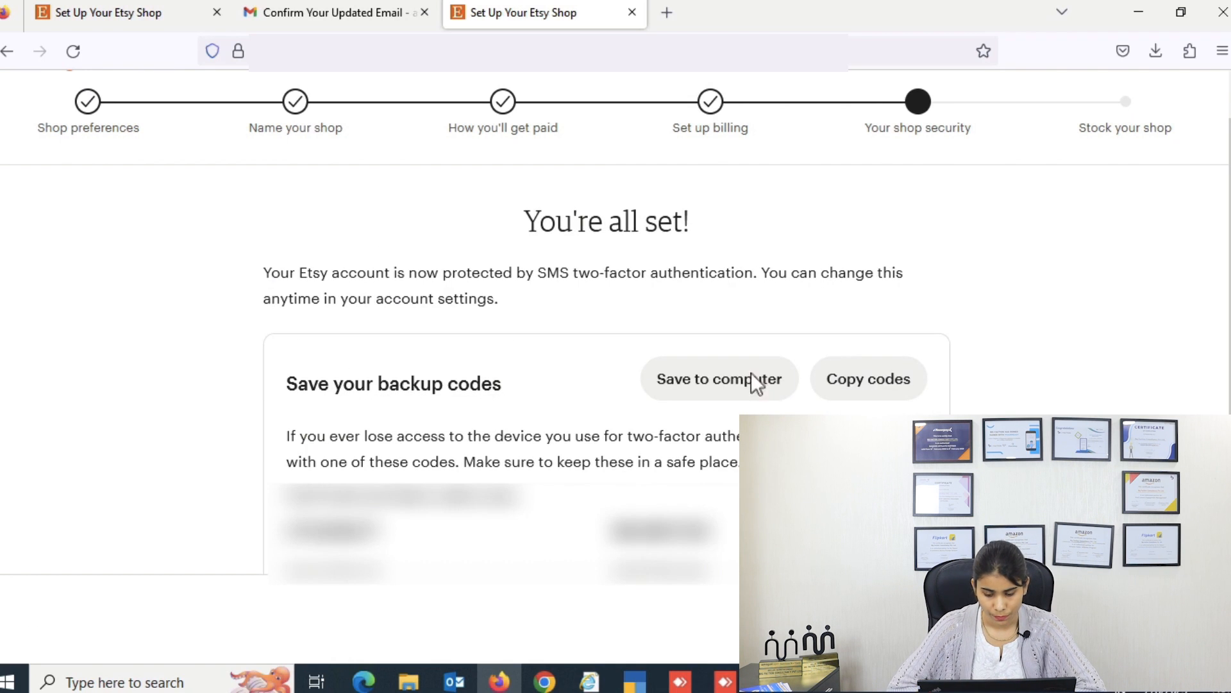
pyautogui.scroll(-1, 763, 423)
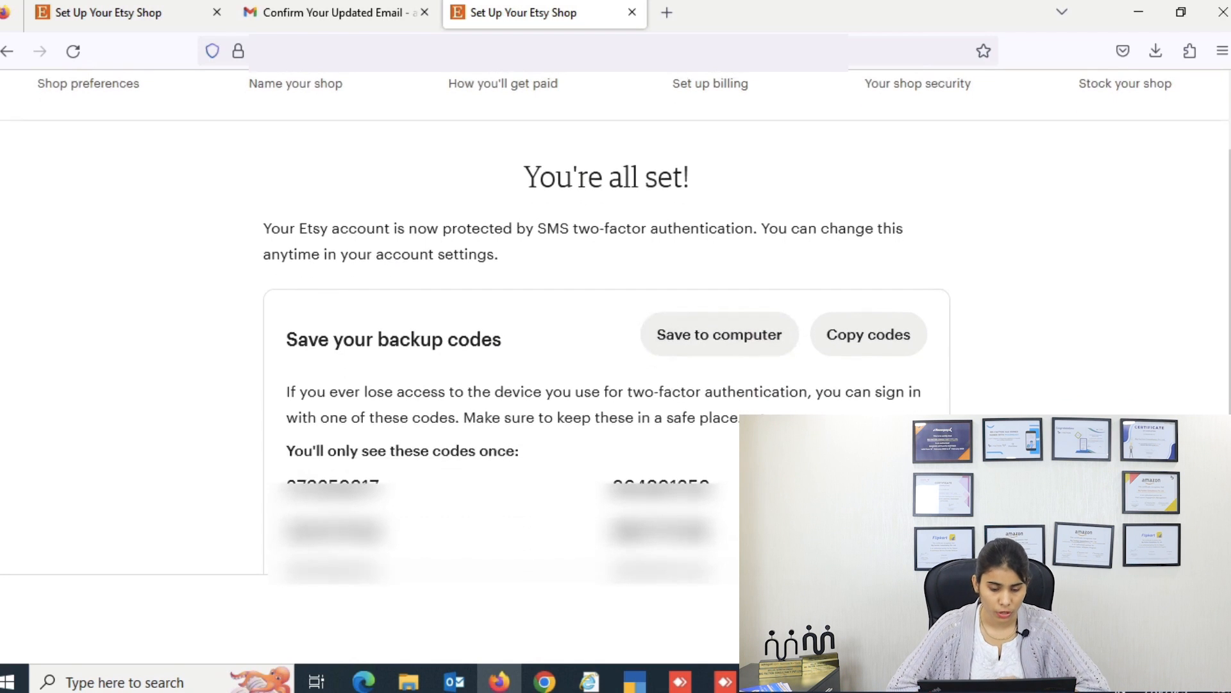
pyautogui.click(741, 347)
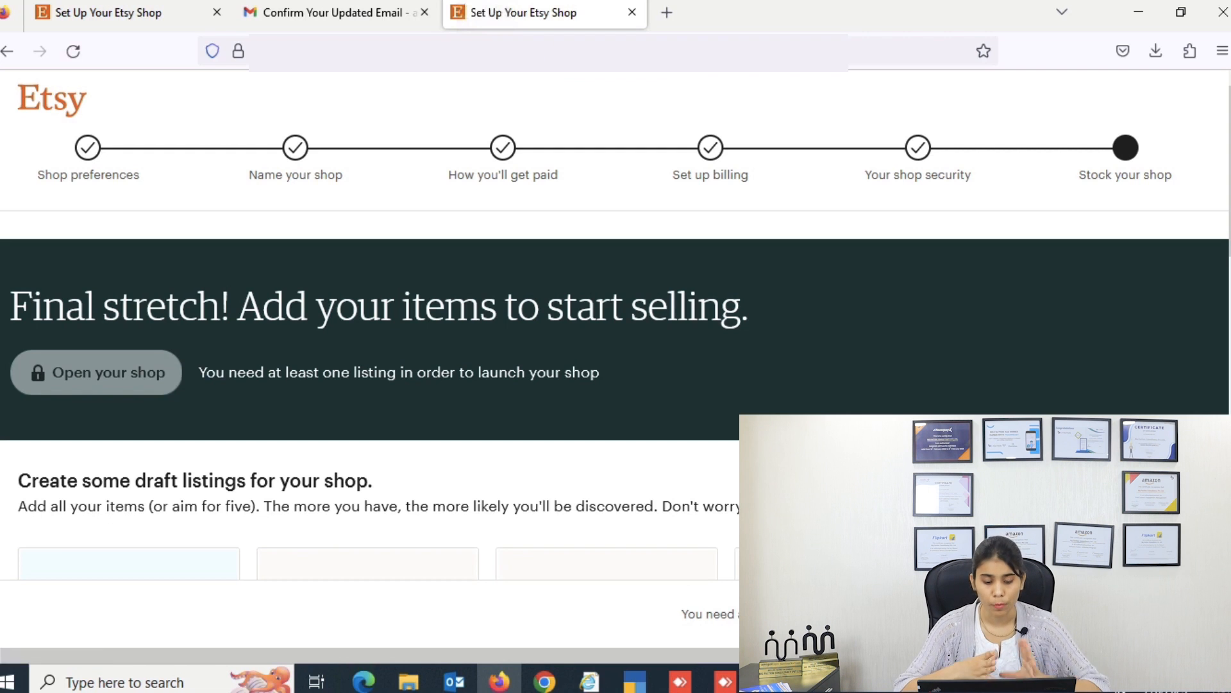
# Step: Start the first listing from the Add a listing tile and go to the Listing Details Title field
pyautogui.scroll(-5, 616, 320)
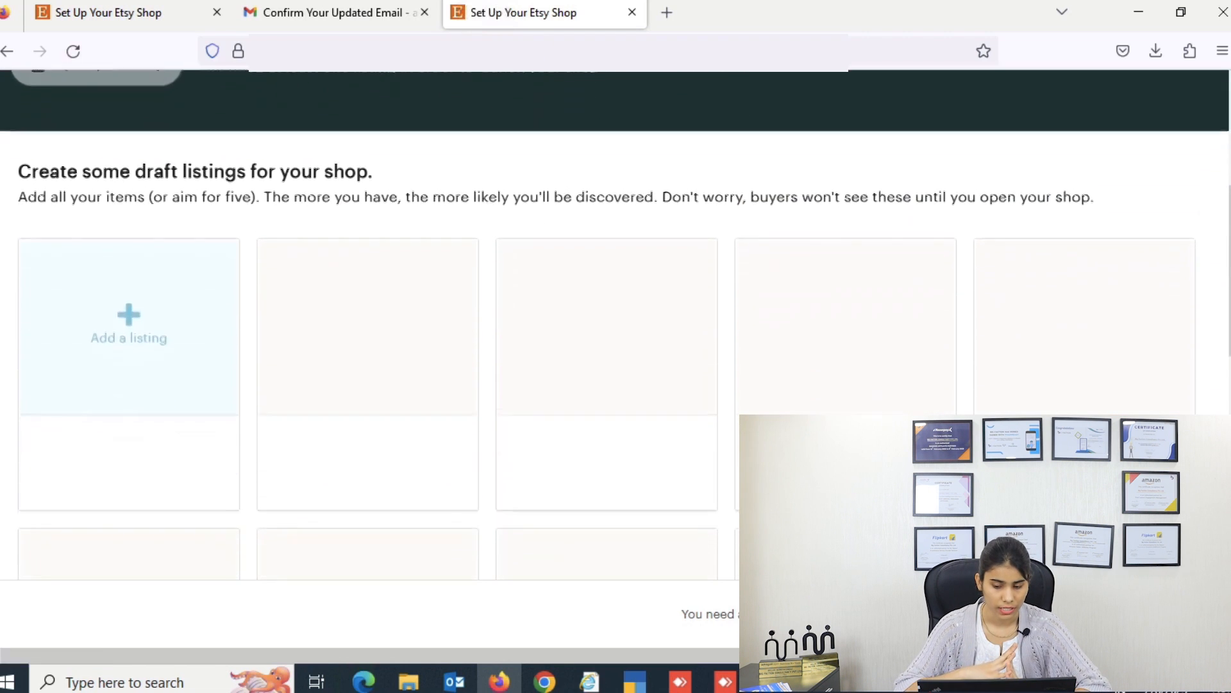
pyautogui.click(170, 340)
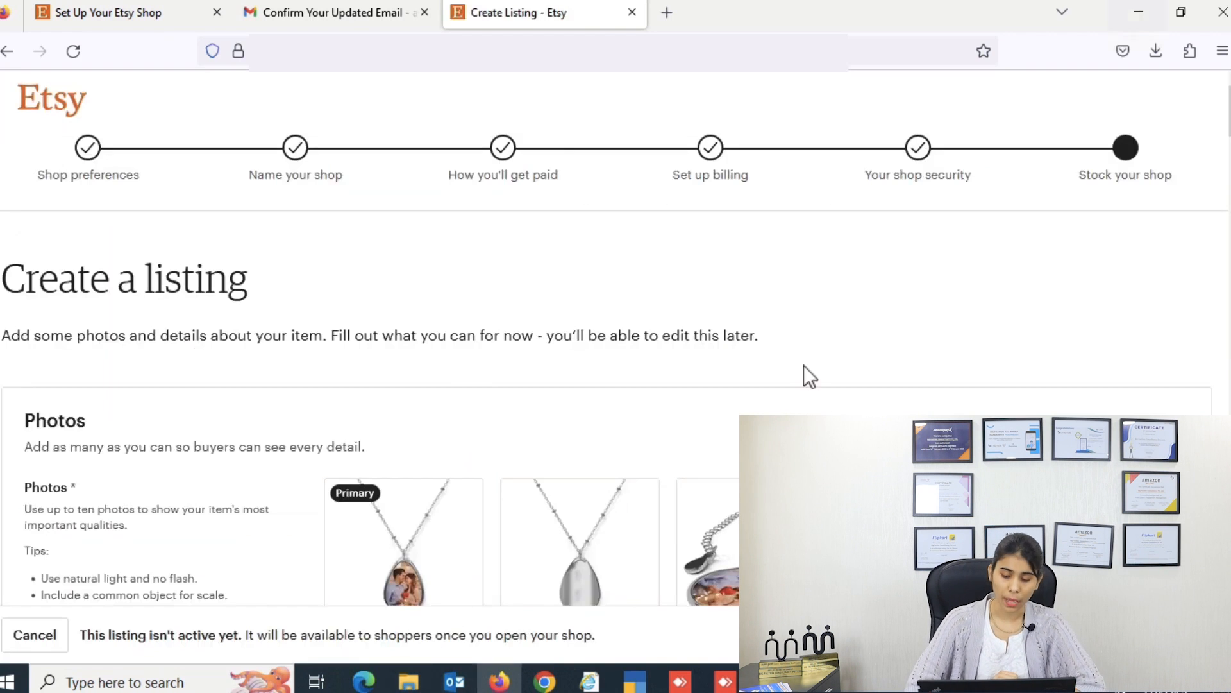
pyautogui.scroll(-2, 803, 366)
pyautogui.scroll(-4, 809, 377)
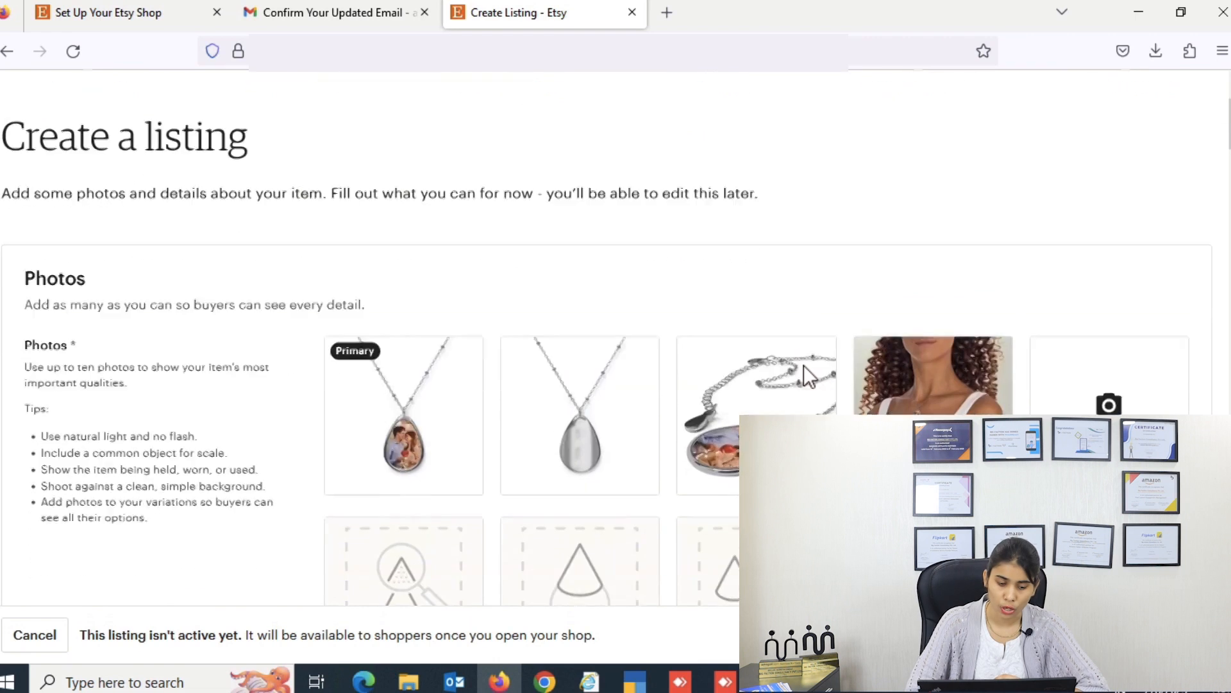
pyautogui.scroll(-2, 805, 371)
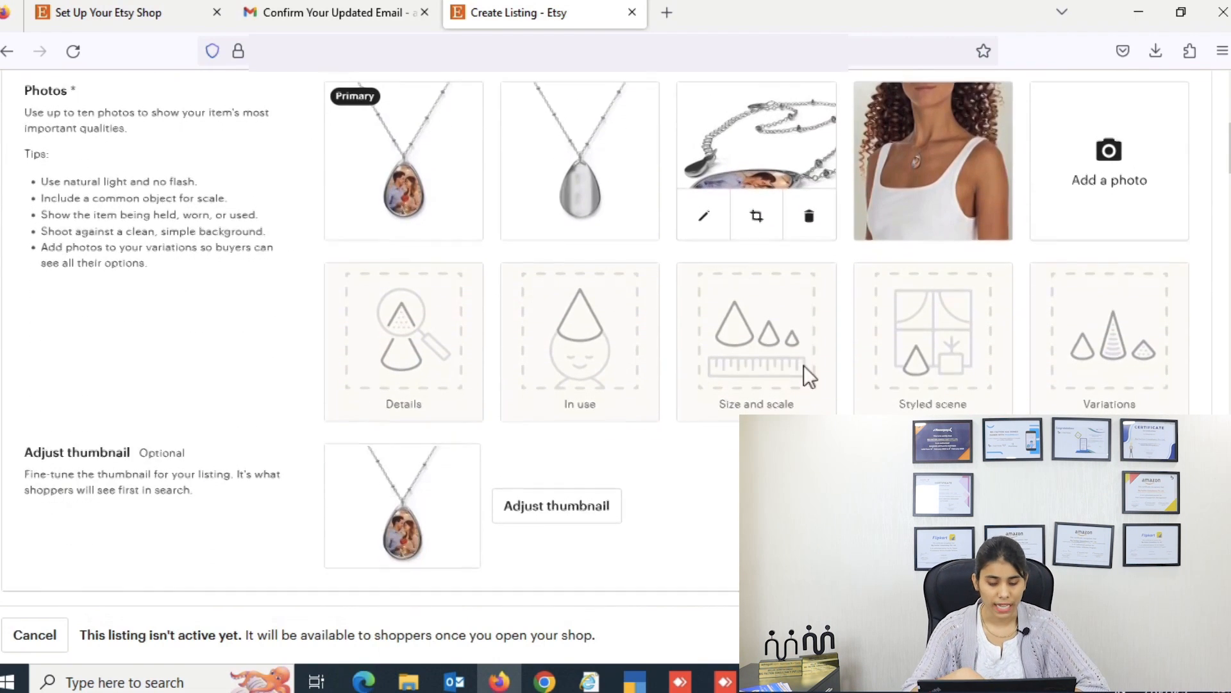
pyautogui.scroll(-10, 626, 396)
pyautogui.click(629, 396)
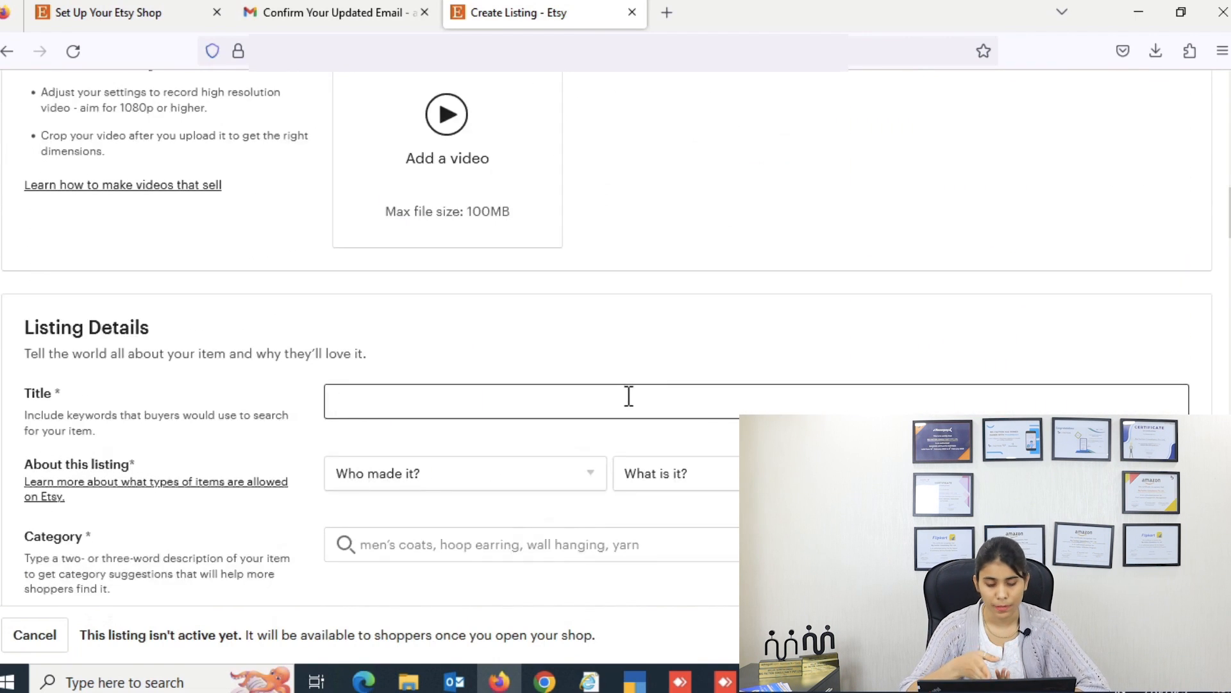
# Step: Title the listing 'Valentines Day Personalized Pendant For Her…' and mark it I did, A finished product, Made to order
pyautogui.write('V')
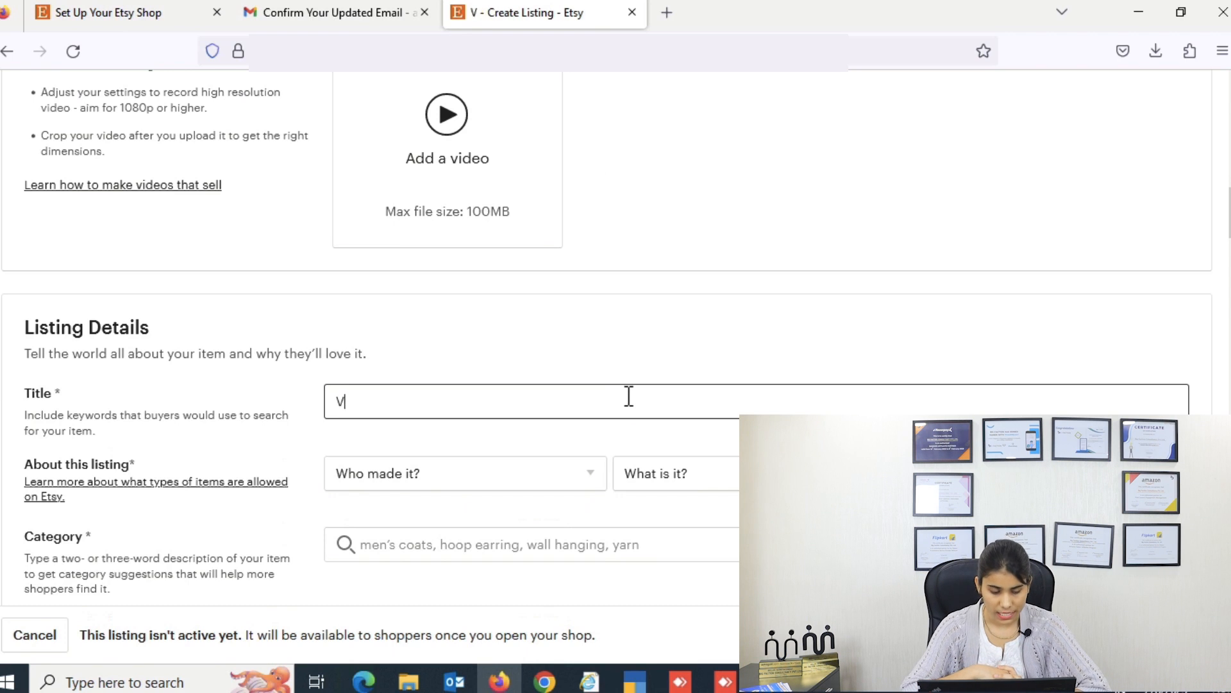
pyautogui.write('alenti')
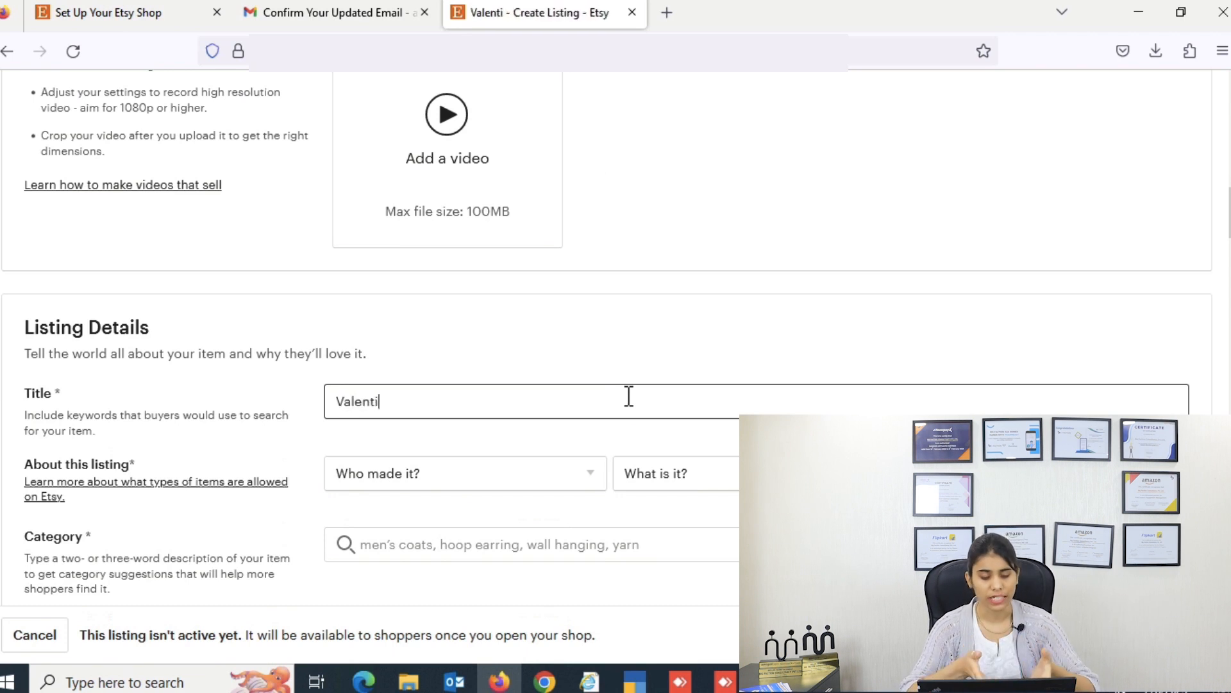
pyautogui.write('nes da')
pyautogui.click(546, 472)
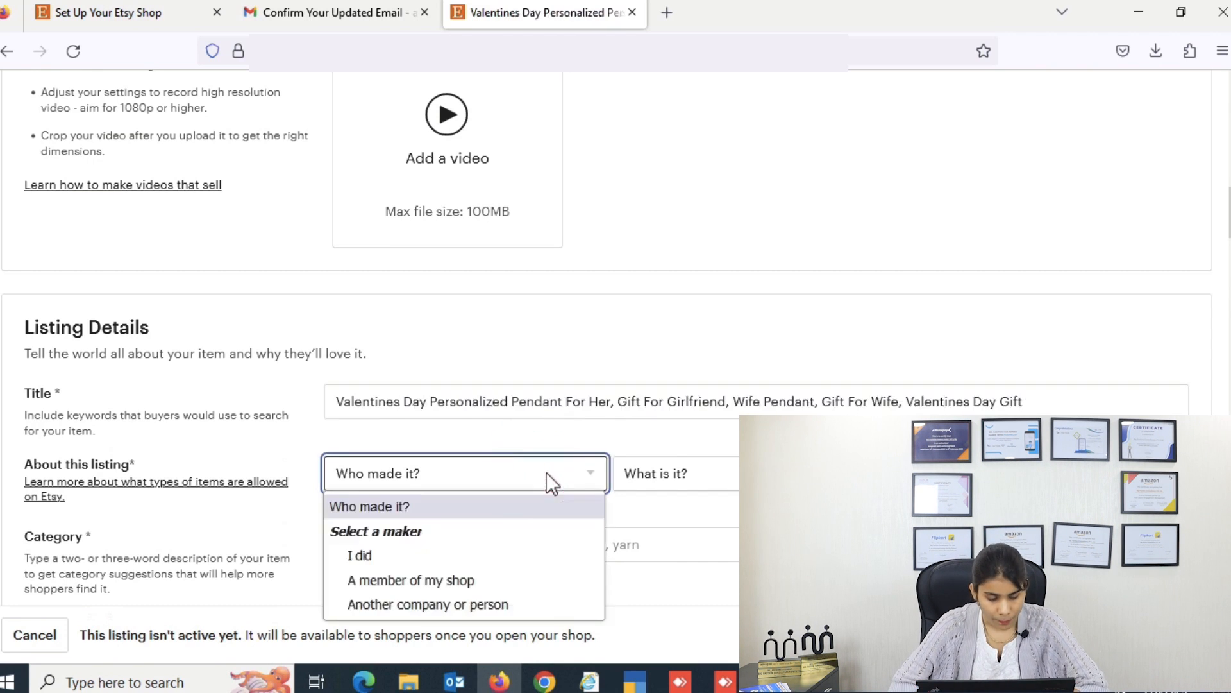
pyautogui.click(455, 556)
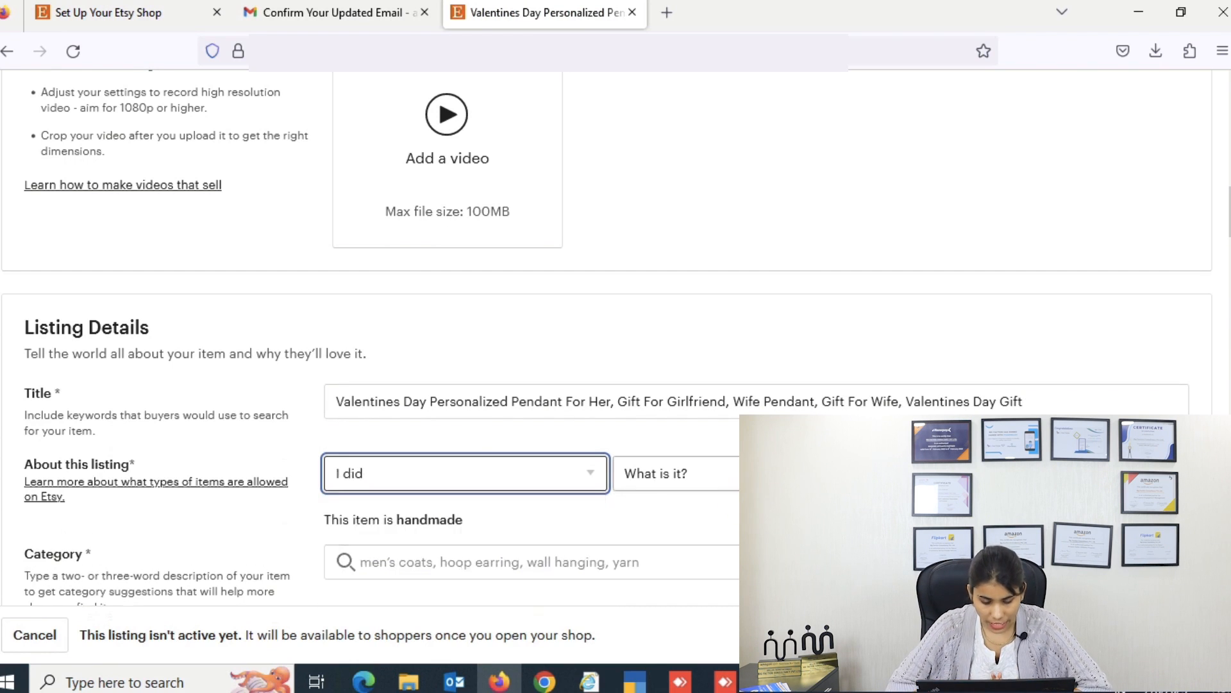
pyautogui.click(754, 475)
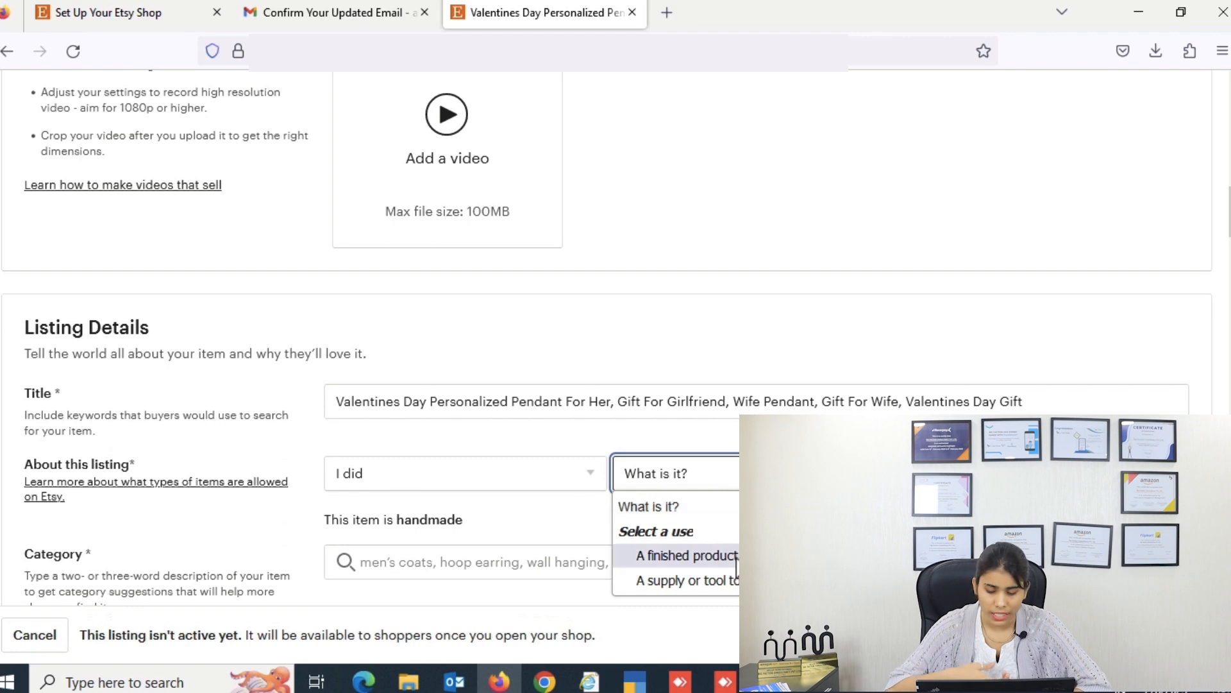
pyautogui.click(687, 556)
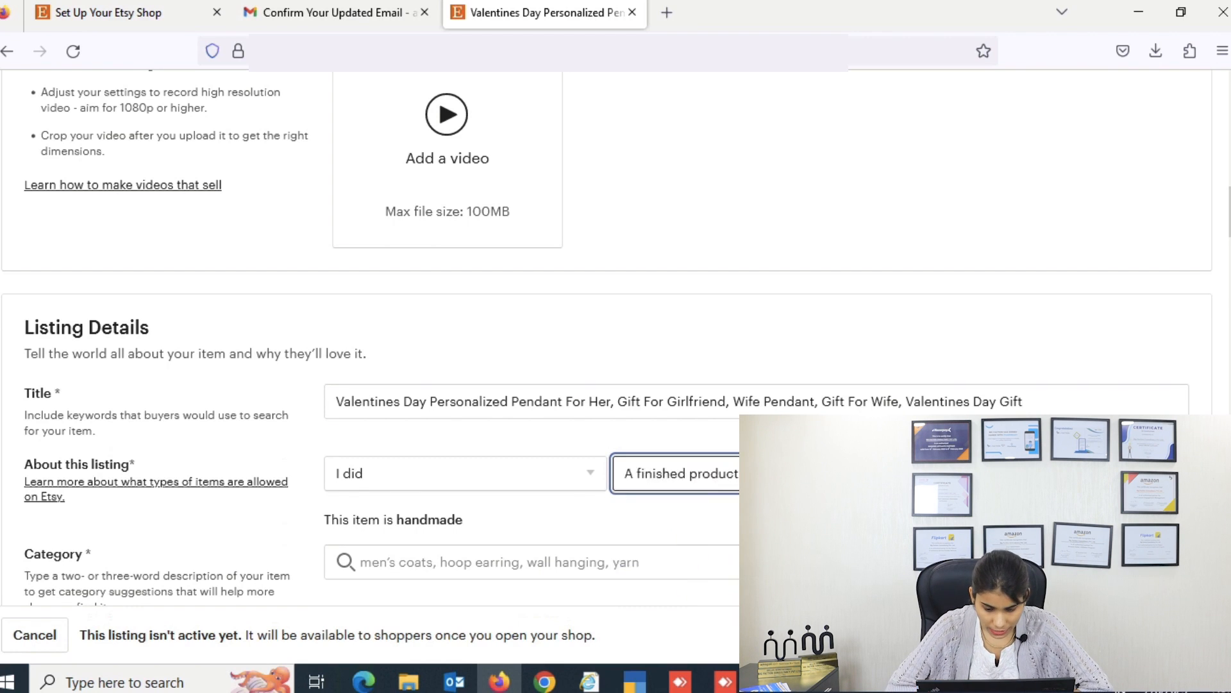
pyautogui.click(1046, 474)
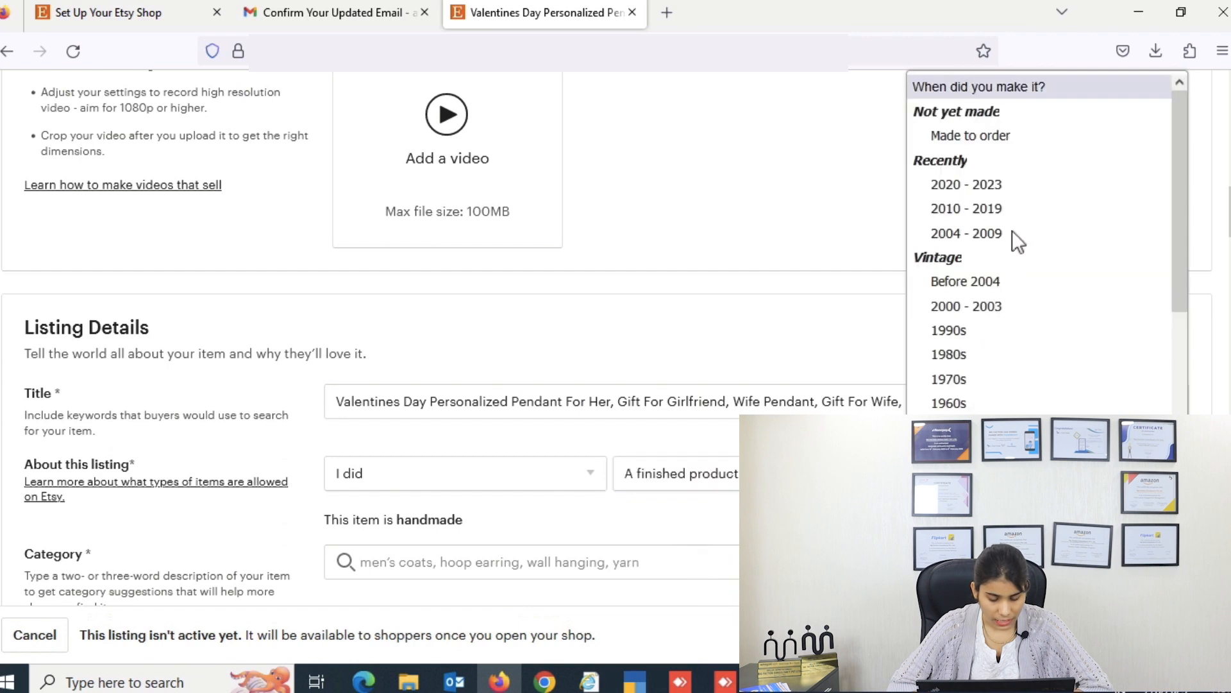
pyautogui.click(987, 120)
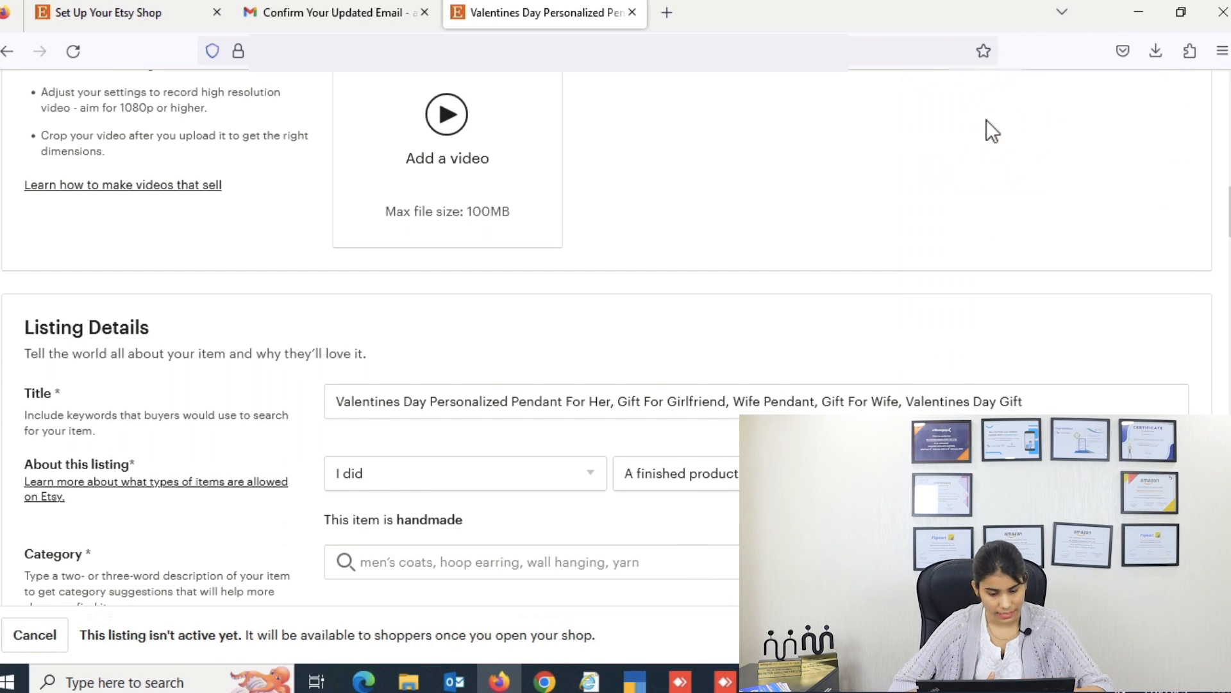
pyautogui.scroll(-4, 829, 348)
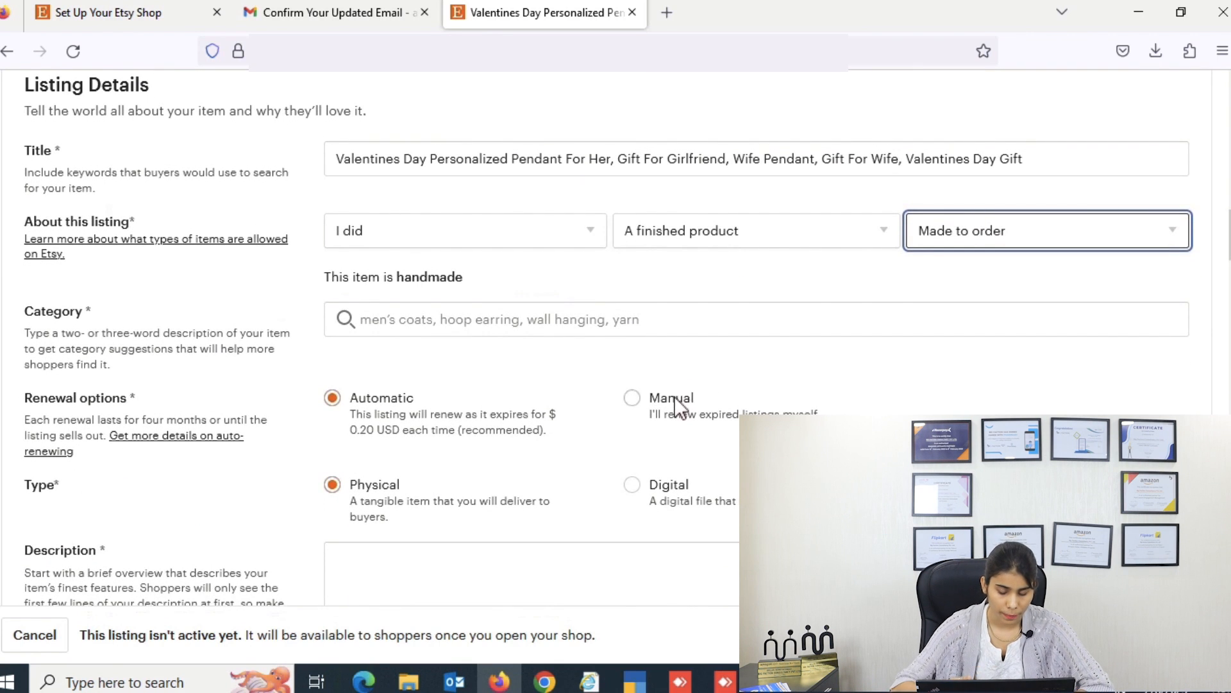
# Step: Set renewal to Manual and copy the listing title into the description
pyautogui.click(674, 398)
pyautogui.click(819, 161)
pyautogui.hotkey('ctrl', 'a')
pyautogui.hotkey('ctrl', 'c')
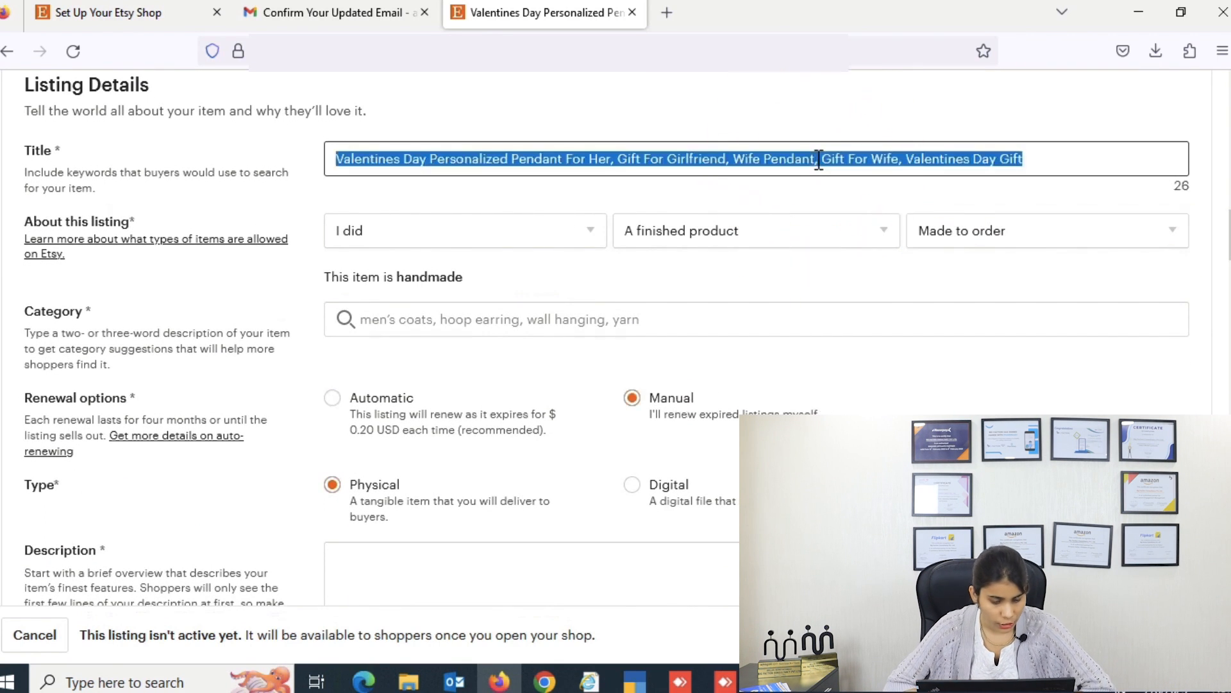
pyautogui.scroll(-3, 813, 393)
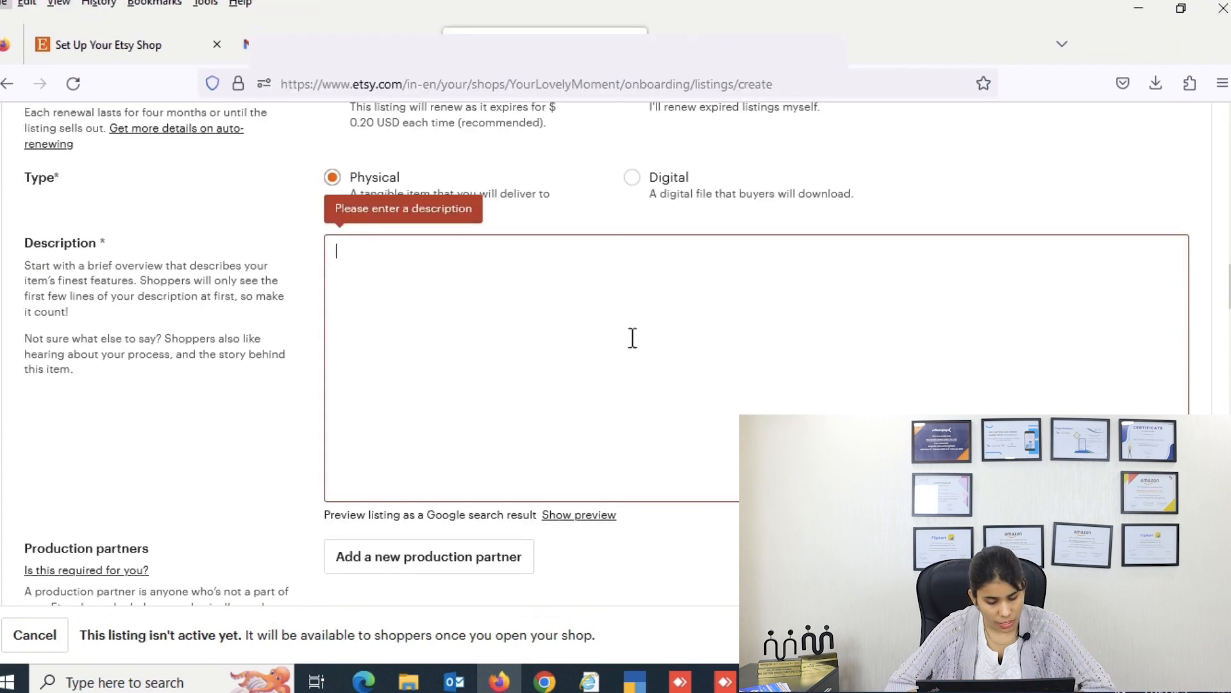
pyautogui.click(538, 310)
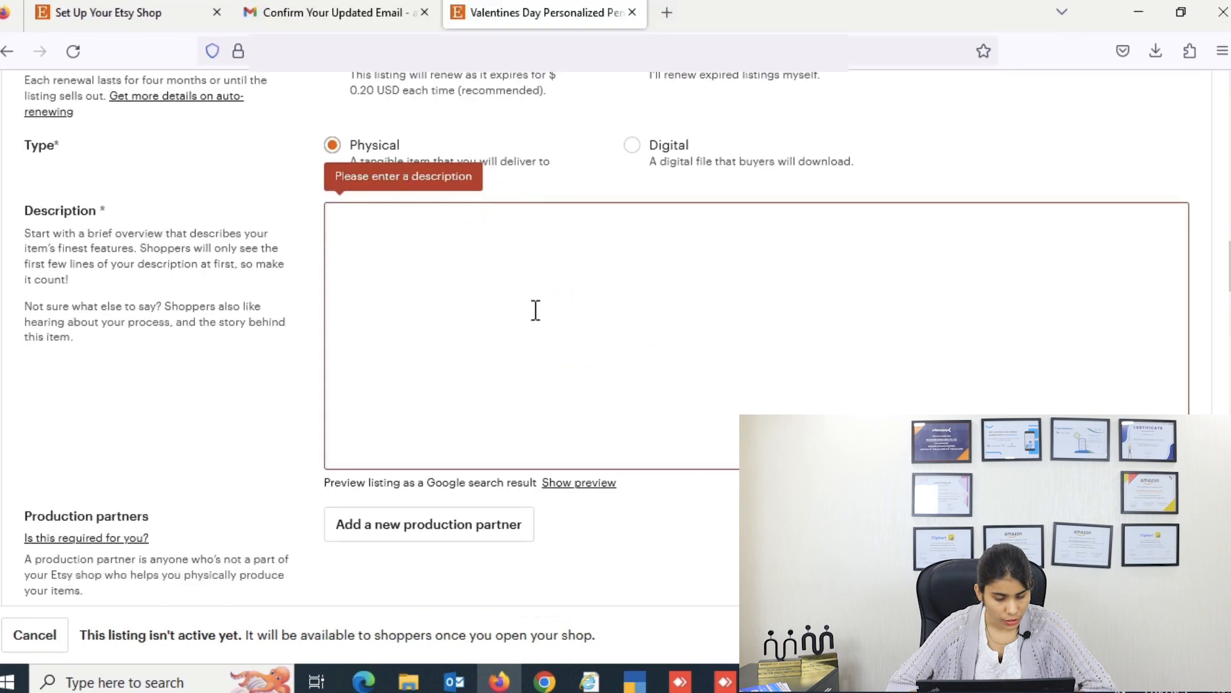
pyautogui.hotkey('ctrl', 'v')
# Step: Add search tags such as 'gift for her' and 'pendant for her'
pyautogui.scroll(-5, 679, 477)
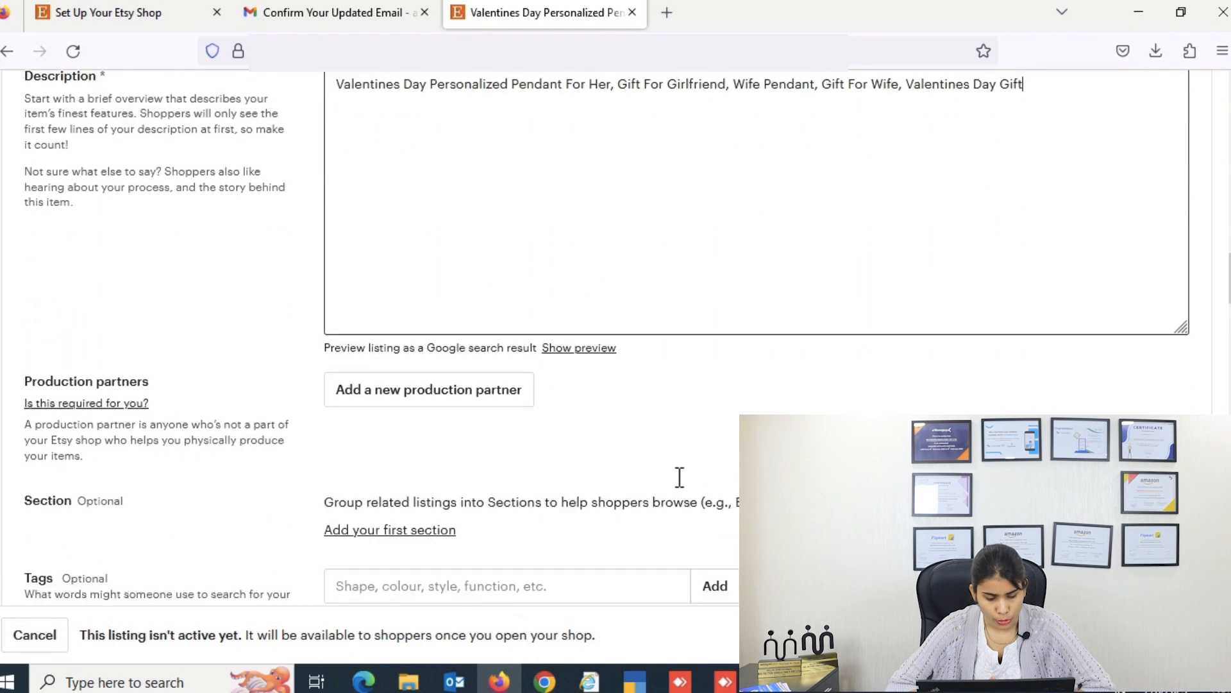
pyautogui.click(649, 406)
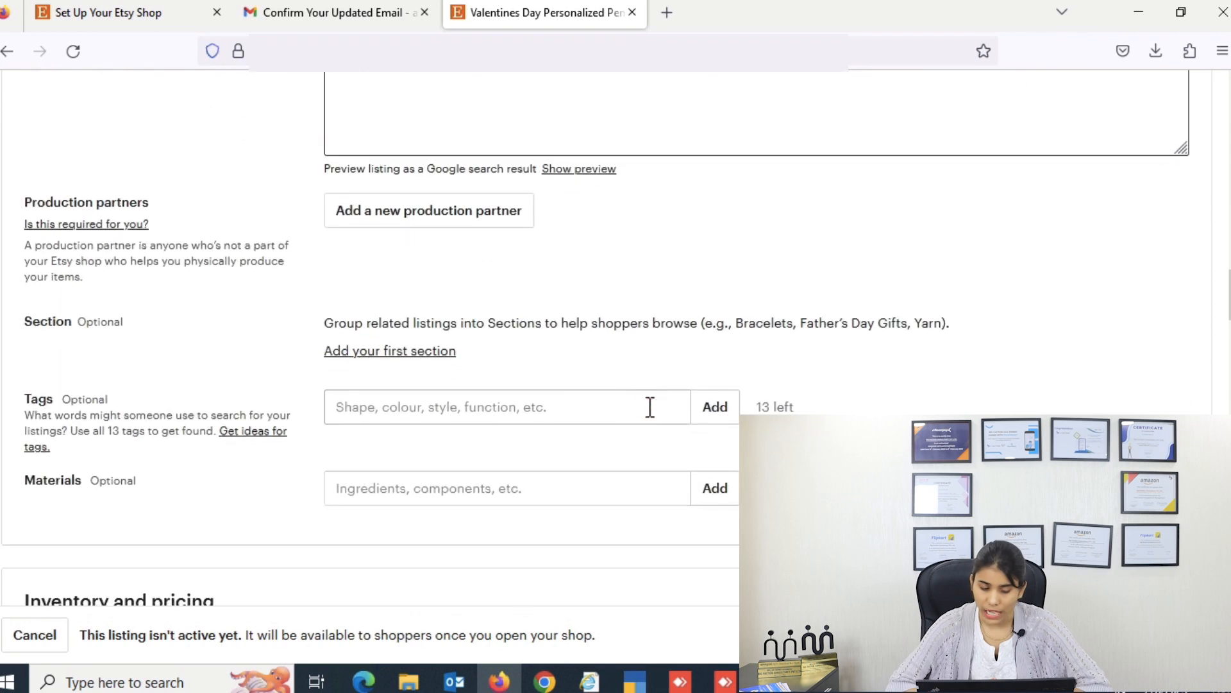
pyautogui.write('gift f')
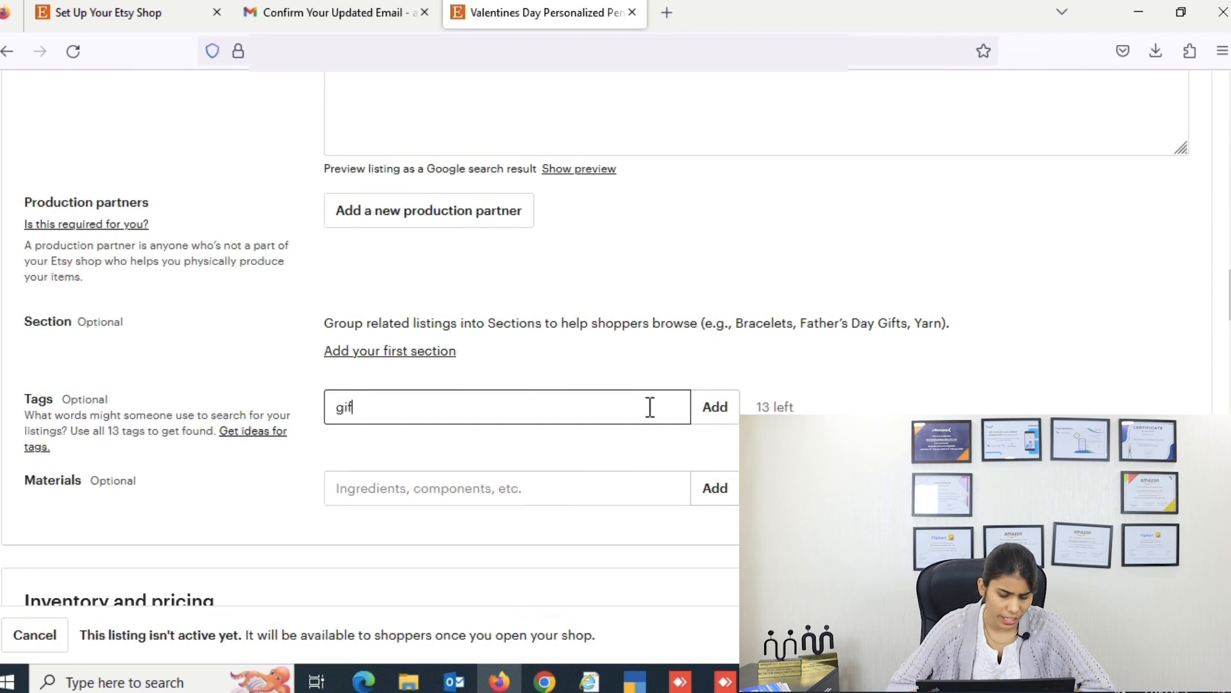
pyautogui.write('or her')
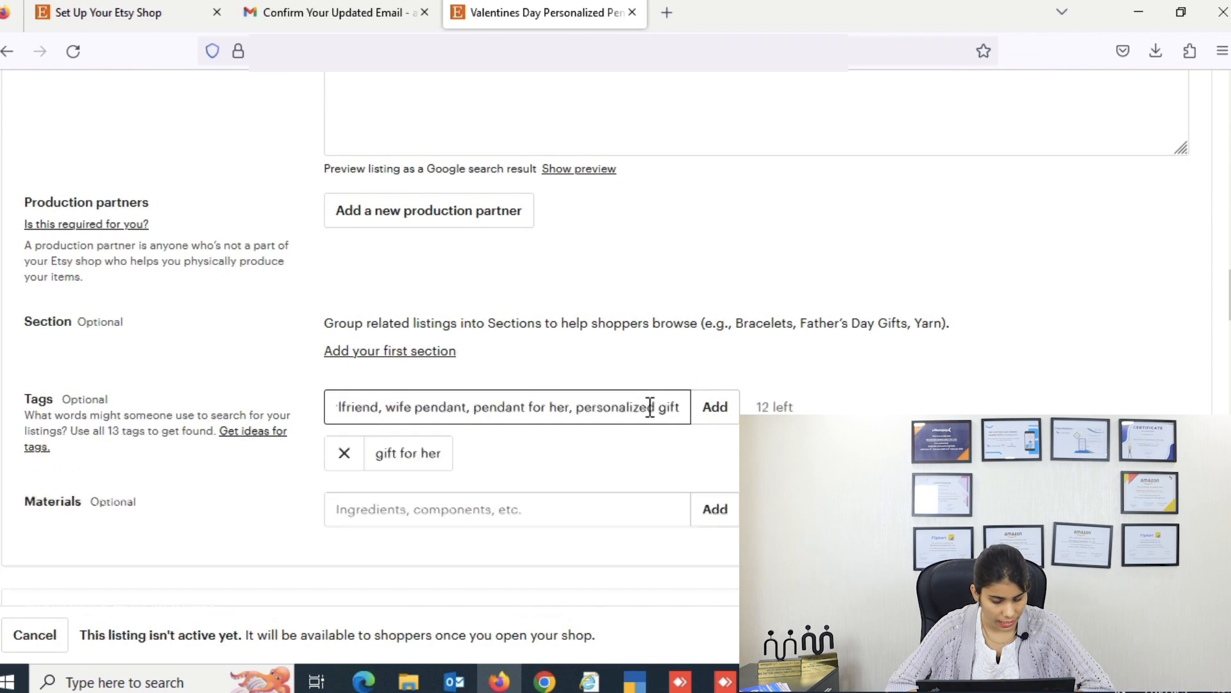
pyautogui.write('s')
pyautogui.press('Return')
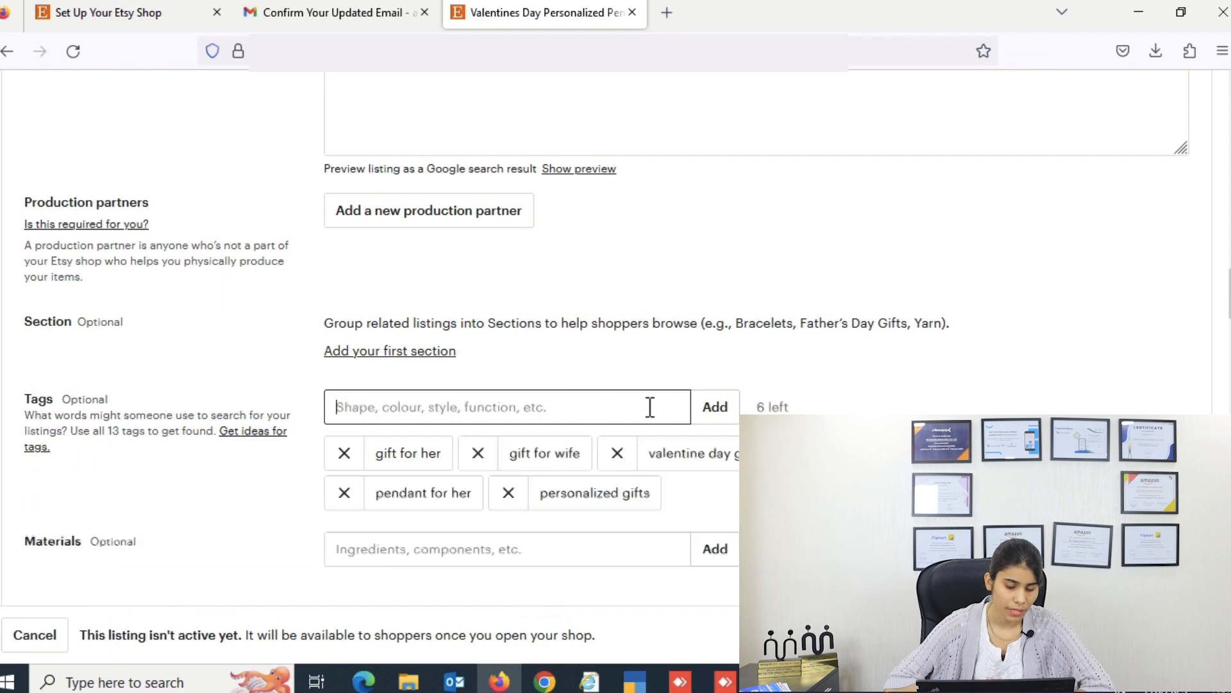
pyautogui.scroll(-5, 385, 539)
# Step: Turn off domestic & global pricing and set price ₹1,999, quantity 999 and SKU 'pendant'
pyautogui.click(374, 564)
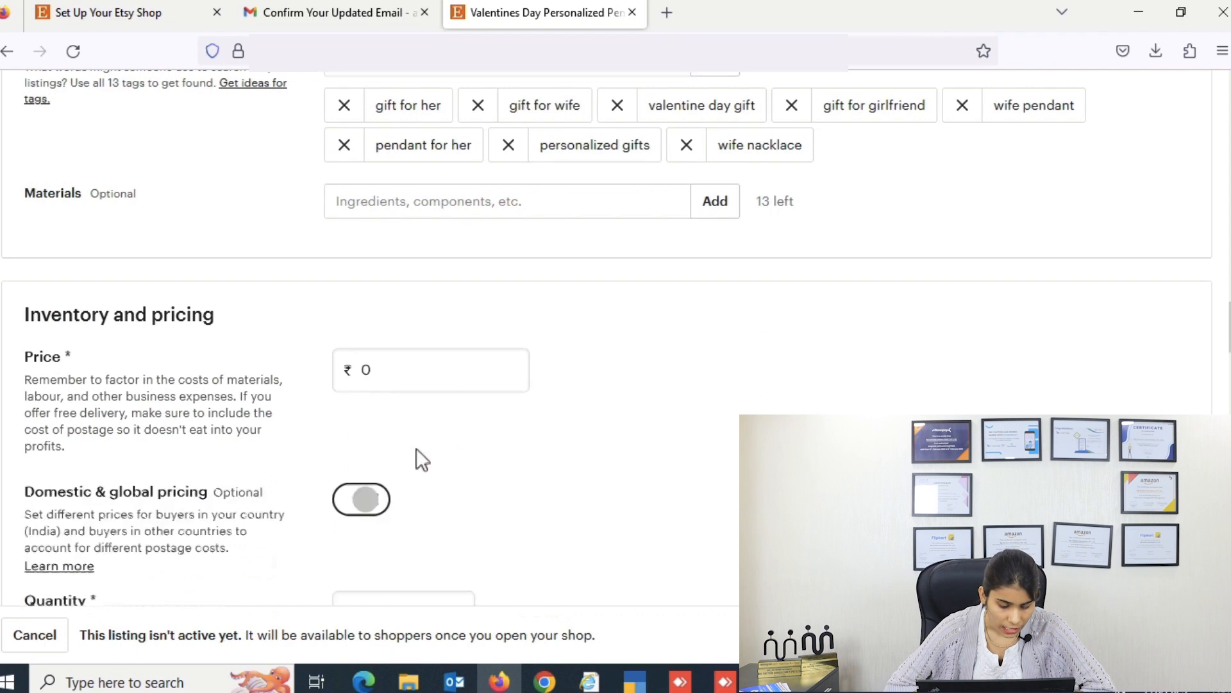
pyautogui.click(418, 372)
pyautogui.write('19999')
pyautogui.press('BackSpace')
pyautogui.scroll(-2, 749, 375)
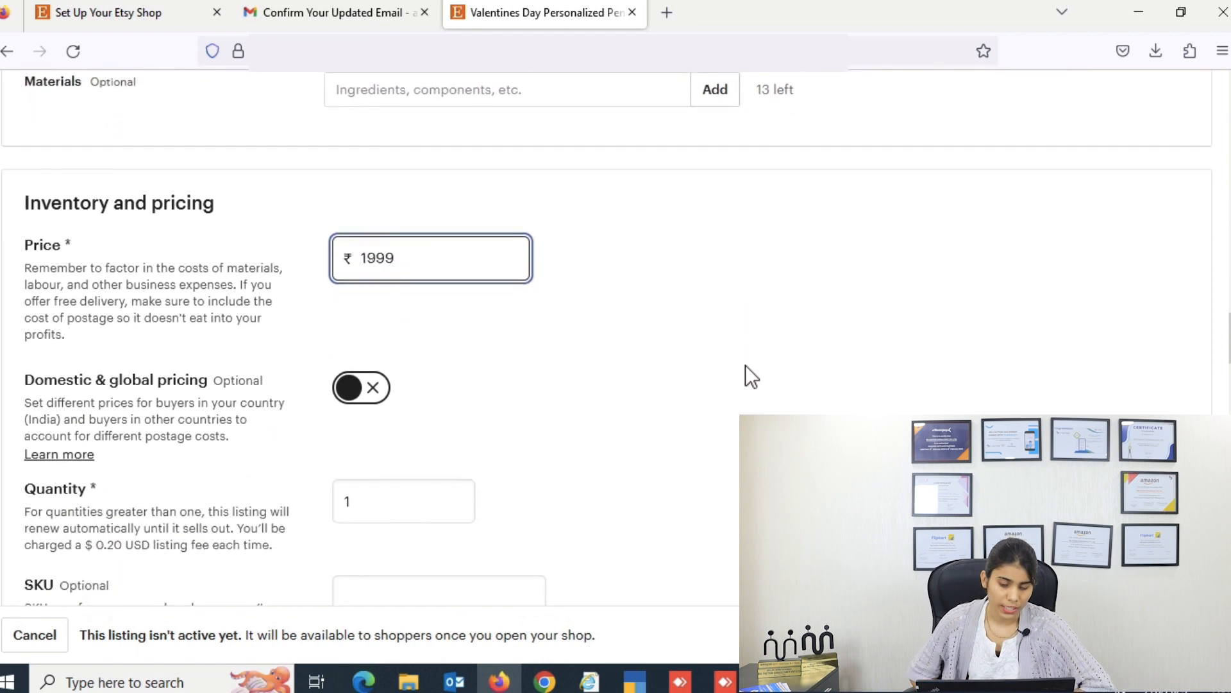
pyautogui.click(407, 456)
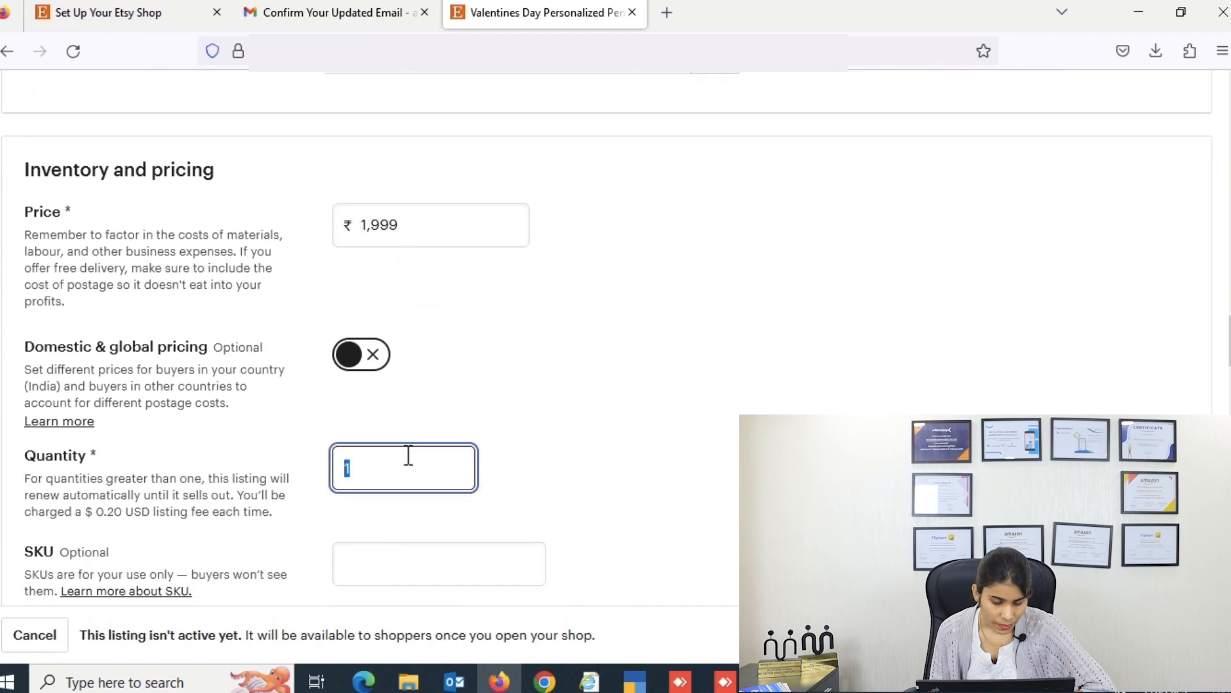
pyautogui.write('999')
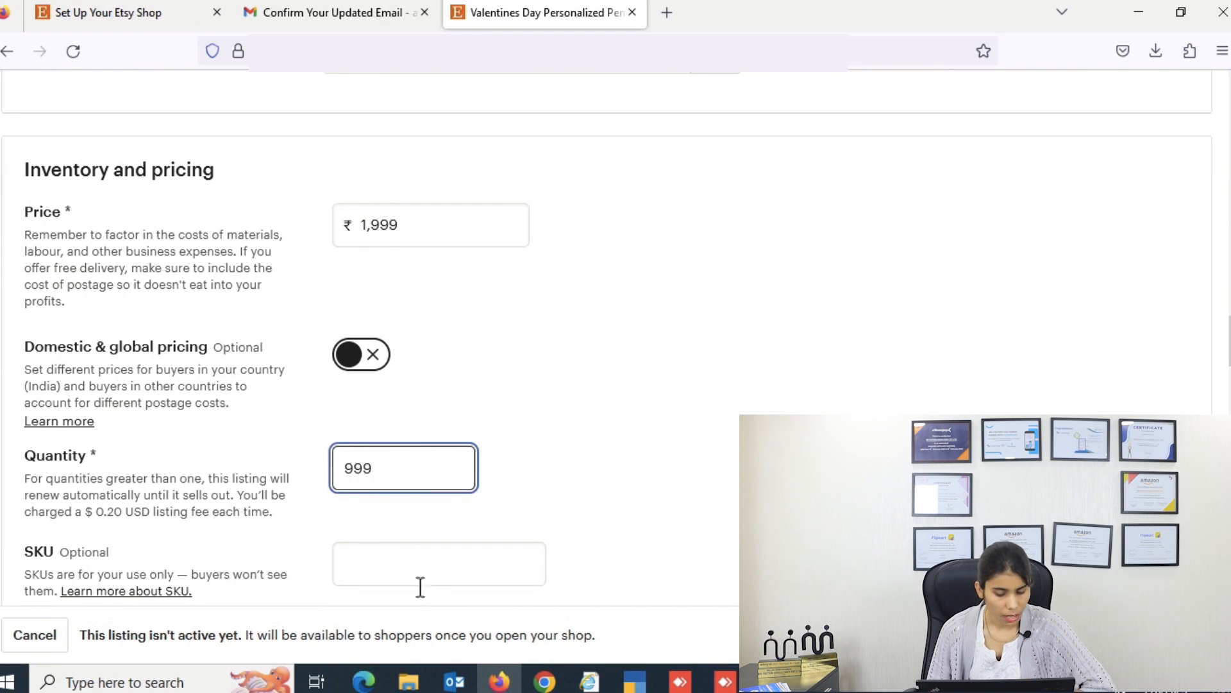
pyautogui.click(427, 562)
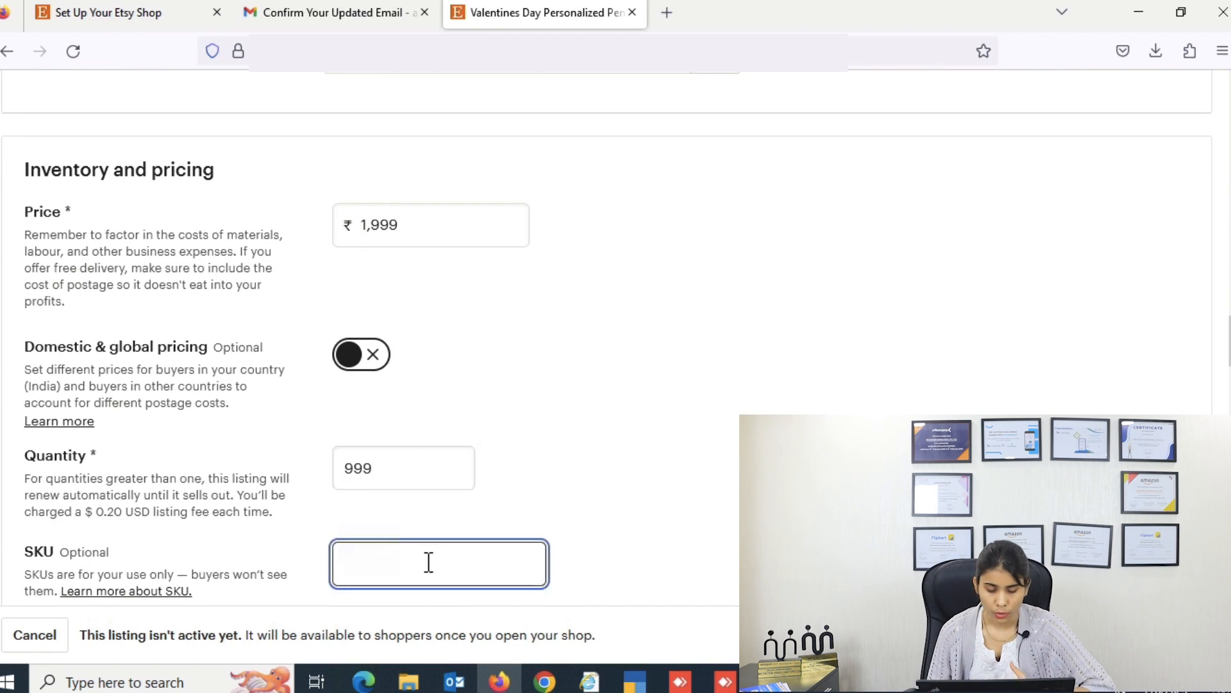
pyautogui.write('pendant')
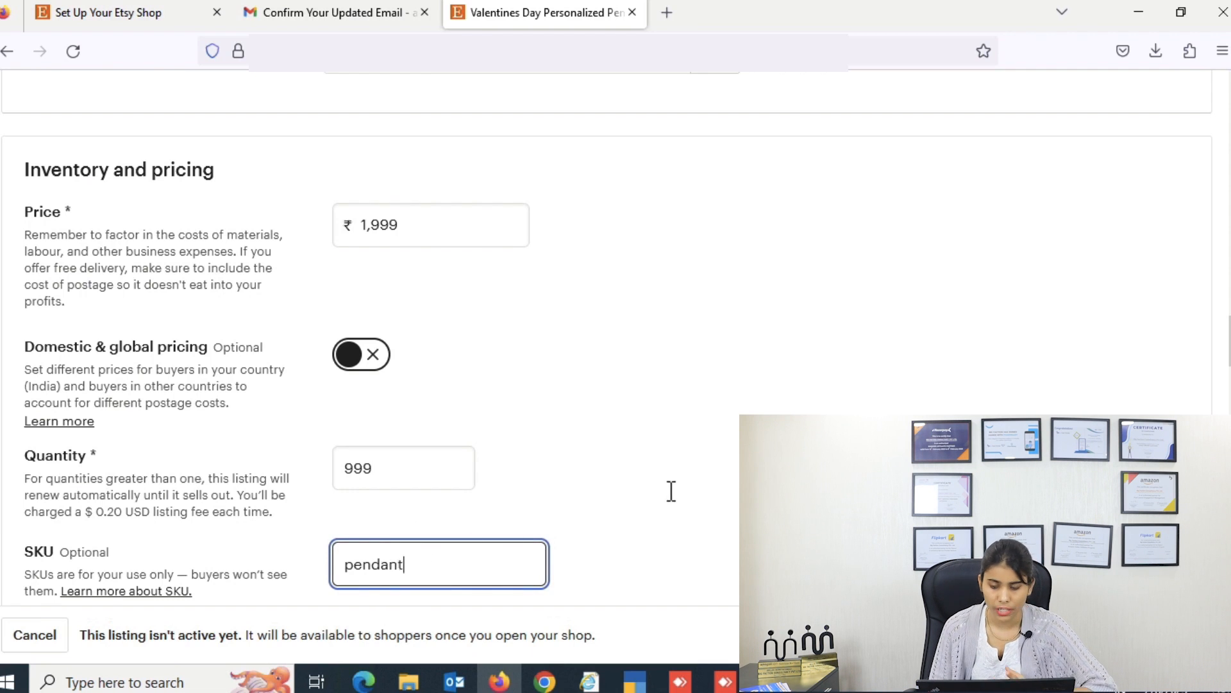
pyautogui.scroll(-5, 672, 491)
pyautogui.scroll(-2, 668, 491)
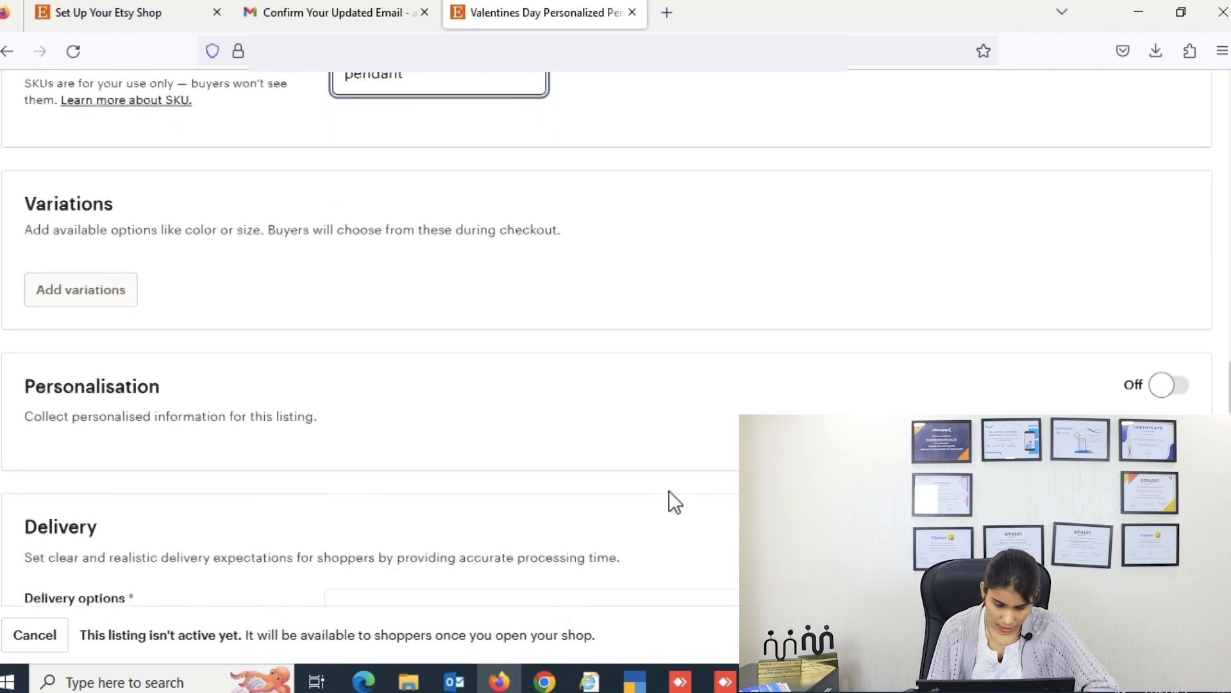
# Step: Enable personalisation with the buyer instruction 'Share you photo that you want to print on the pendant.'
pyautogui.click(1164, 353)
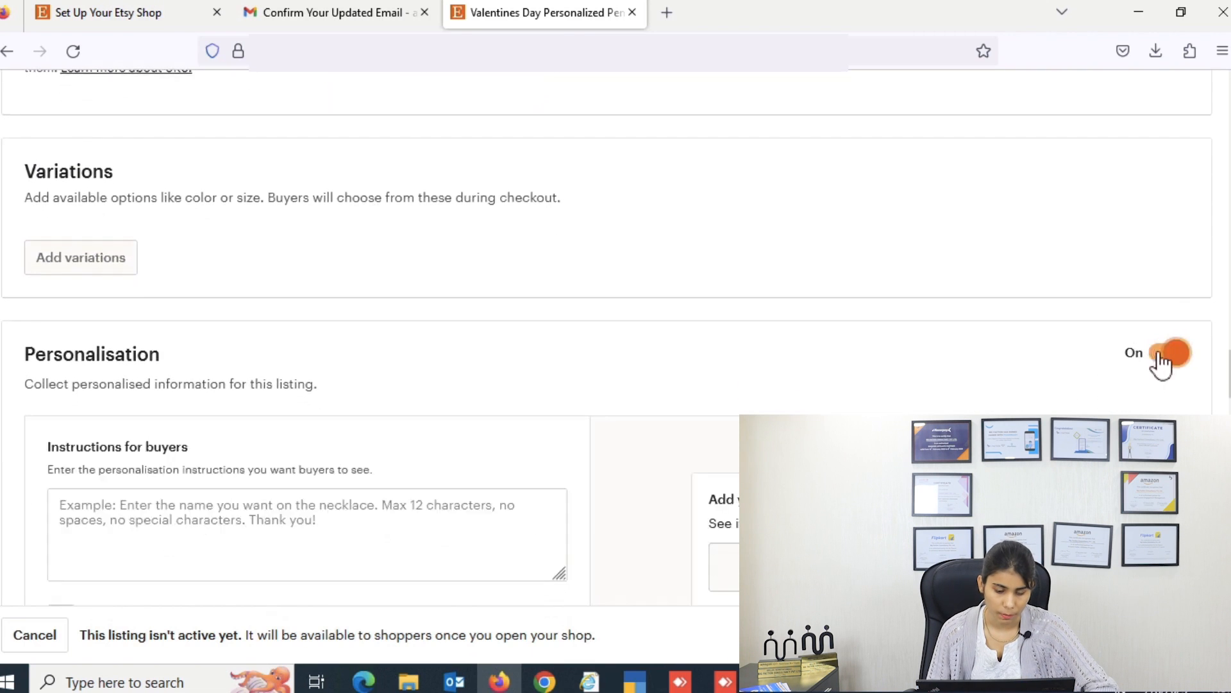
pyautogui.scroll(-1, 558, 417)
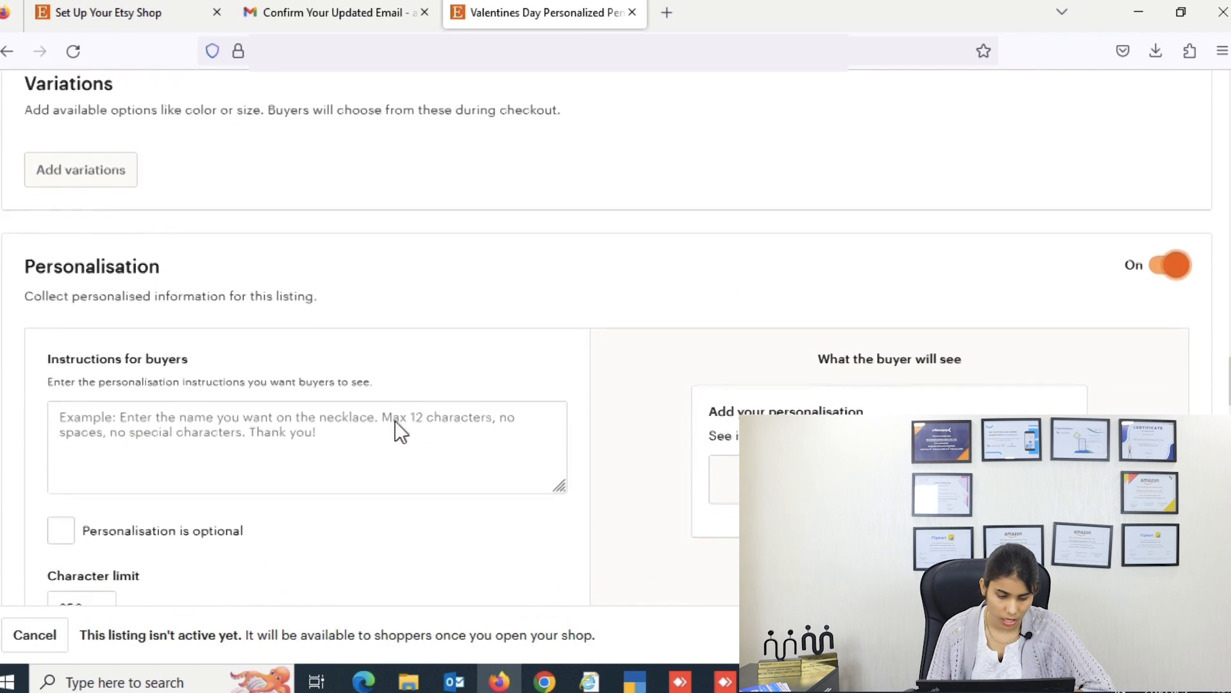
pyautogui.click(361, 420)
pyautogui.write('Share you photo that you want to print on the pendant.')
pyautogui.scroll(-2, 617, 350)
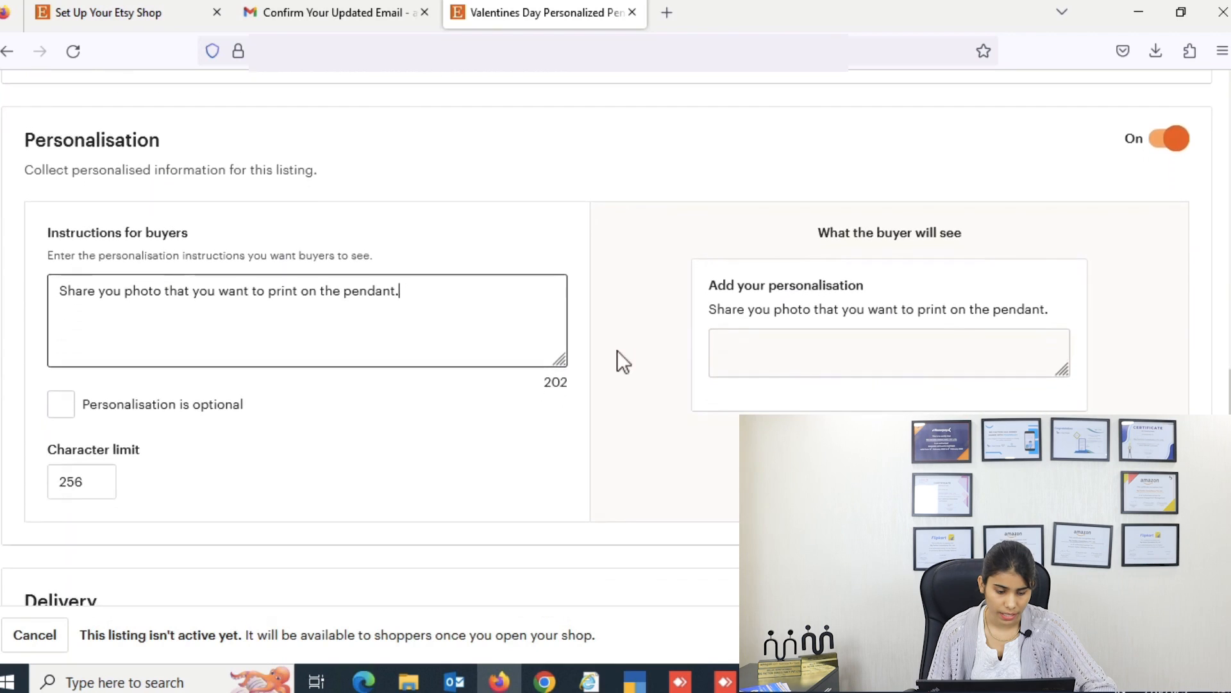
pyautogui.scroll(-2, 617, 351)
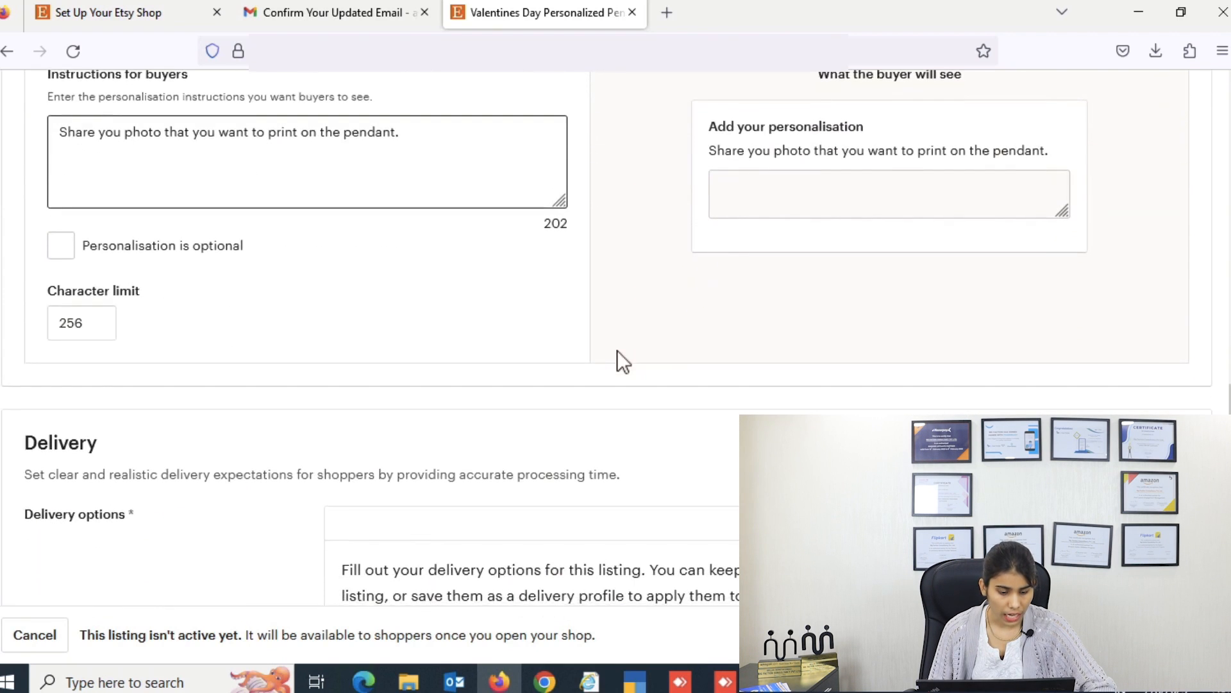
# Step: Enter the origin PIN code and set processing time to 5-7 business days
pyautogui.scroll(-2, 617, 350)
pyautogui.scroll(-2, 617, 350)
pyautogui.scroll(-1, 691, 400)
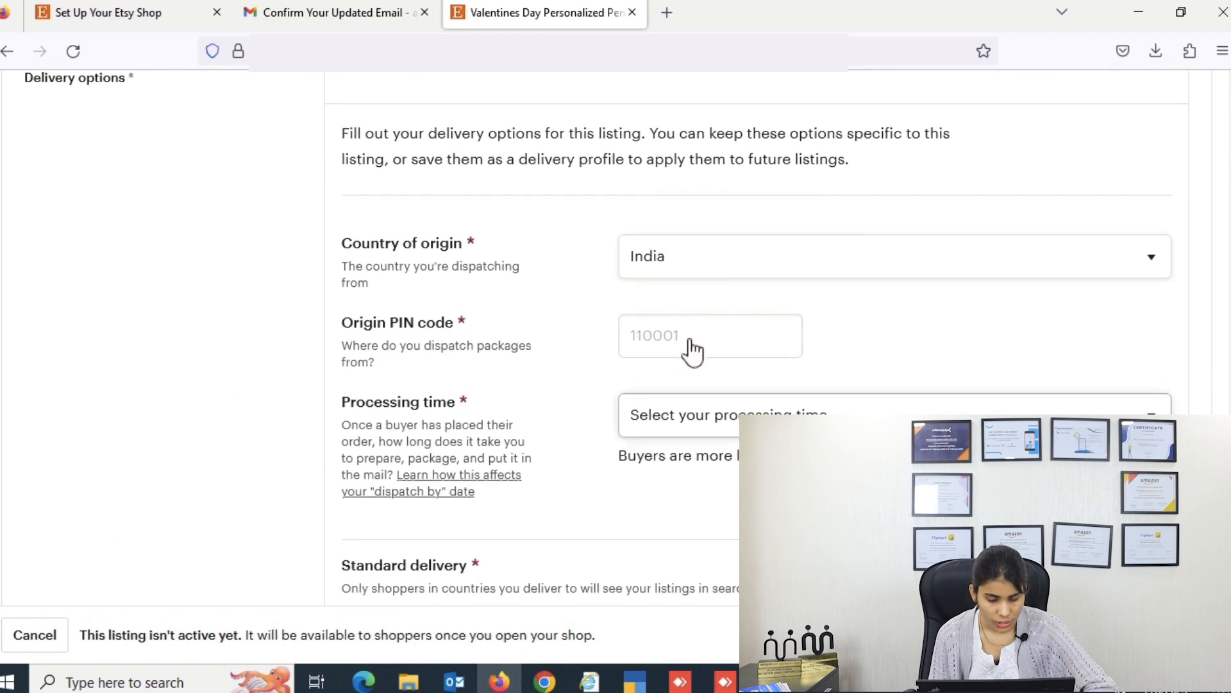
pyautogui.click(691, 332)
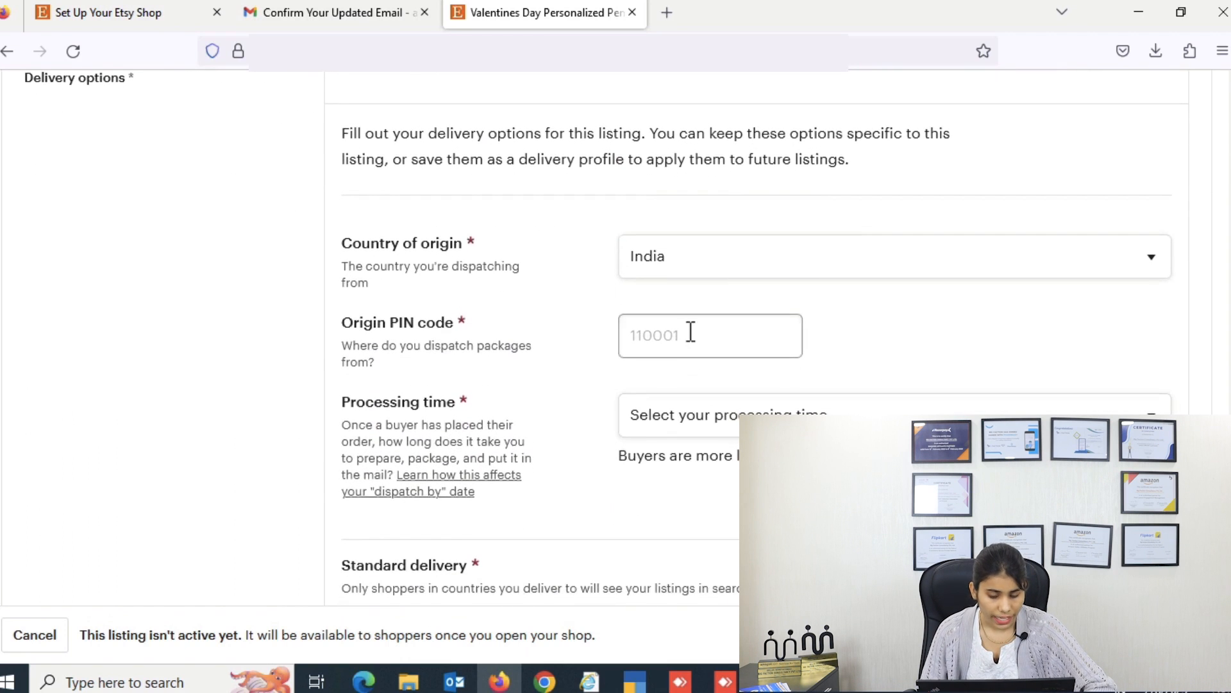
pyautogui.write('121002')
pyautogui.click(729, 425)
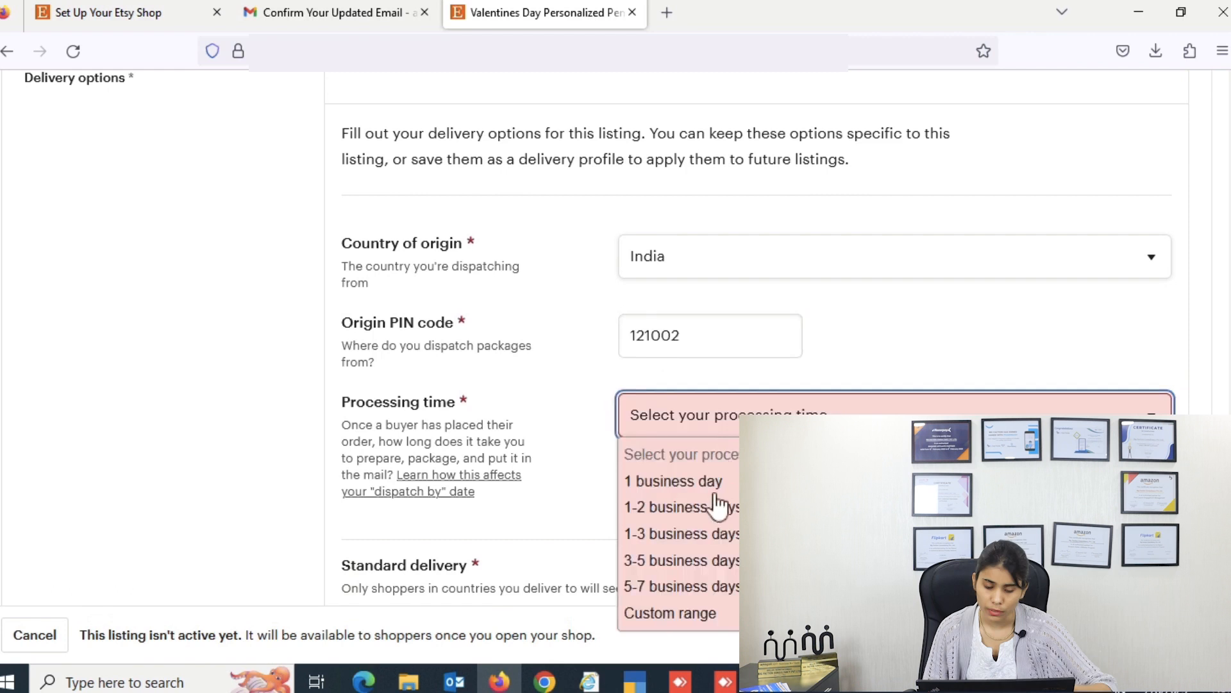
pyautogui.click(687, 586)
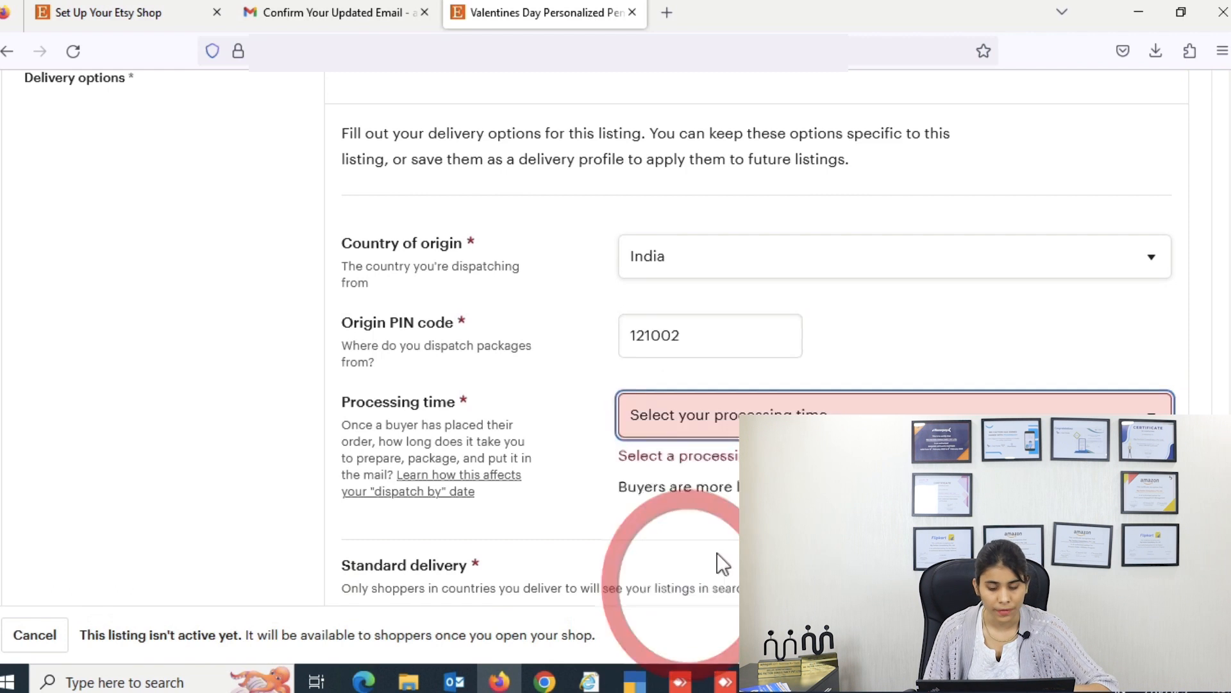
# Step: Choose Other as the delivery service for standard delivery within India
pyautogui.scroll(-1, 800, 410)
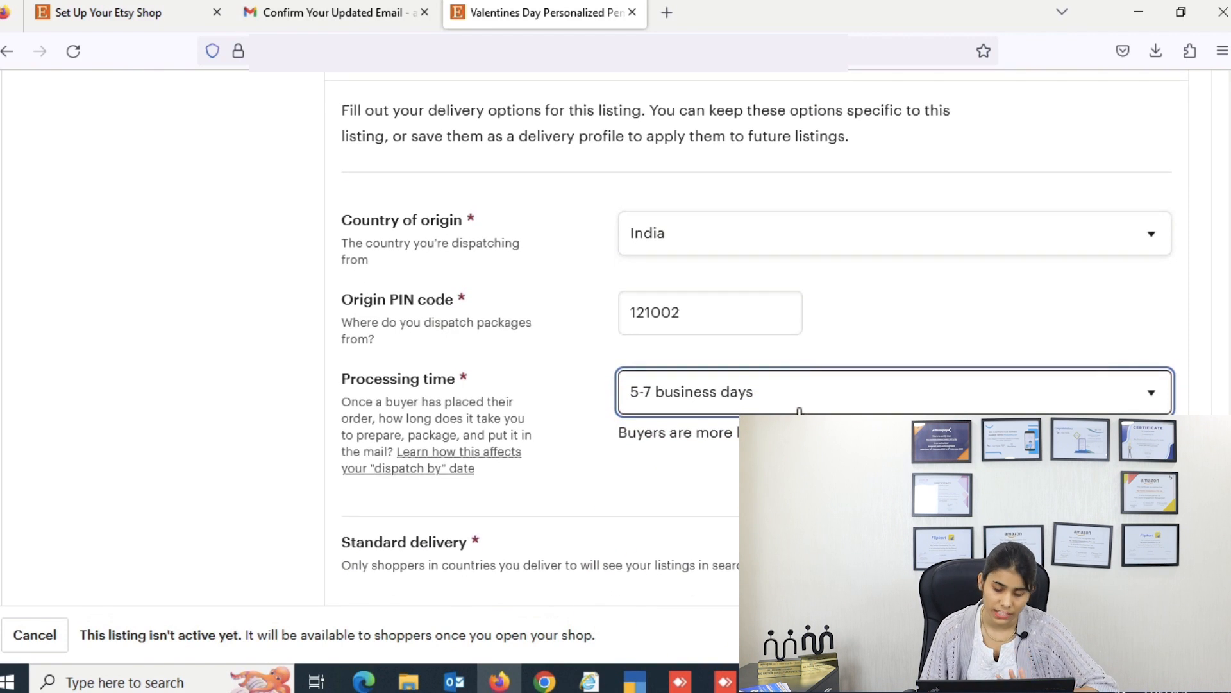
pyautogui.scroll(-2, 801, 410)
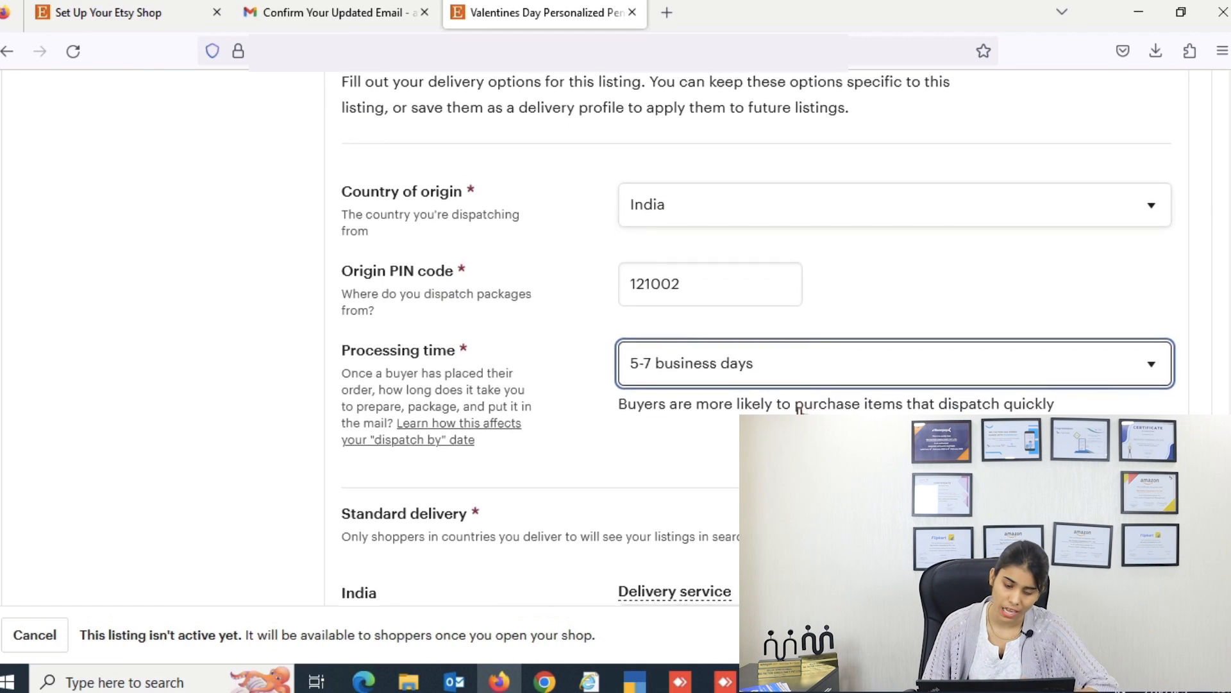
pyautogui.scroll(-1, 801, 410)
pyautogui.scroll(-2, 800, 411)
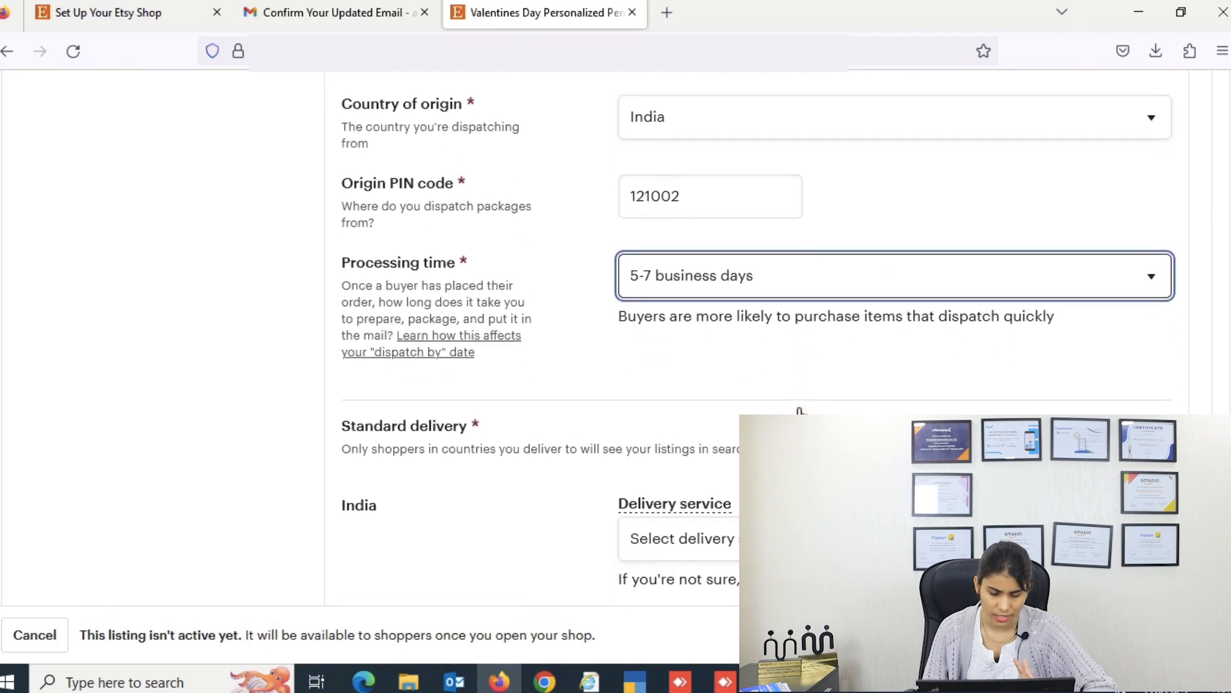
pyautogui.scroll(-4, 799, 409)
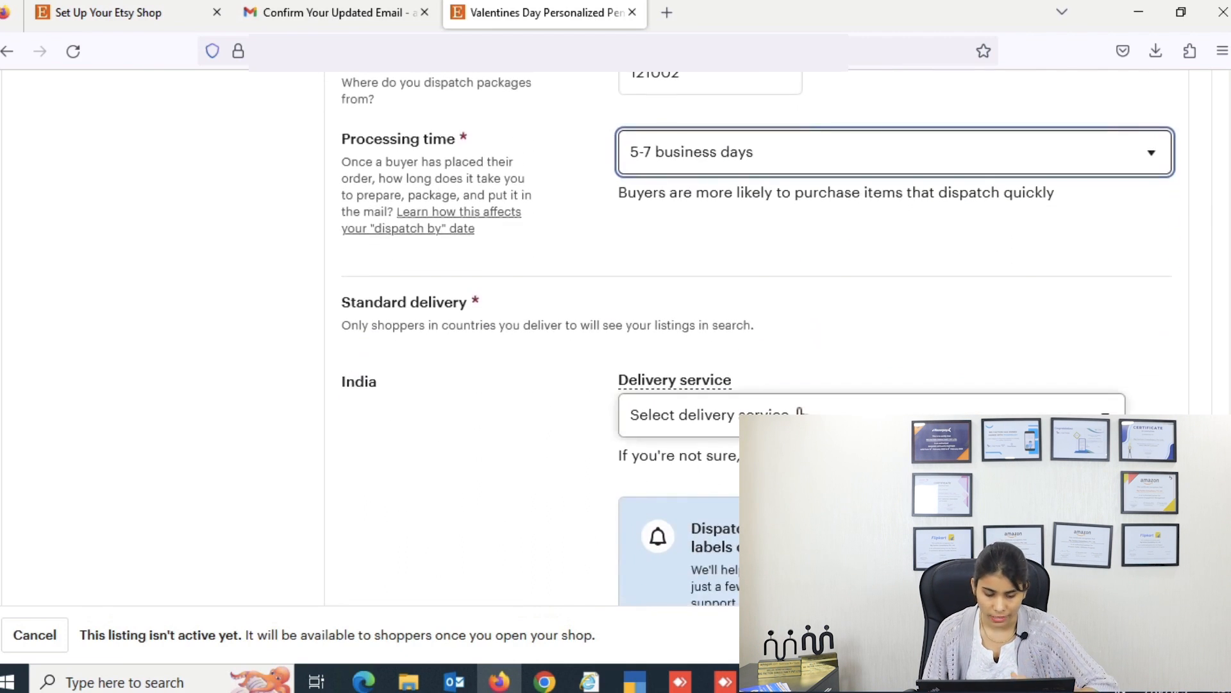
pyautogui.click(834, 378)
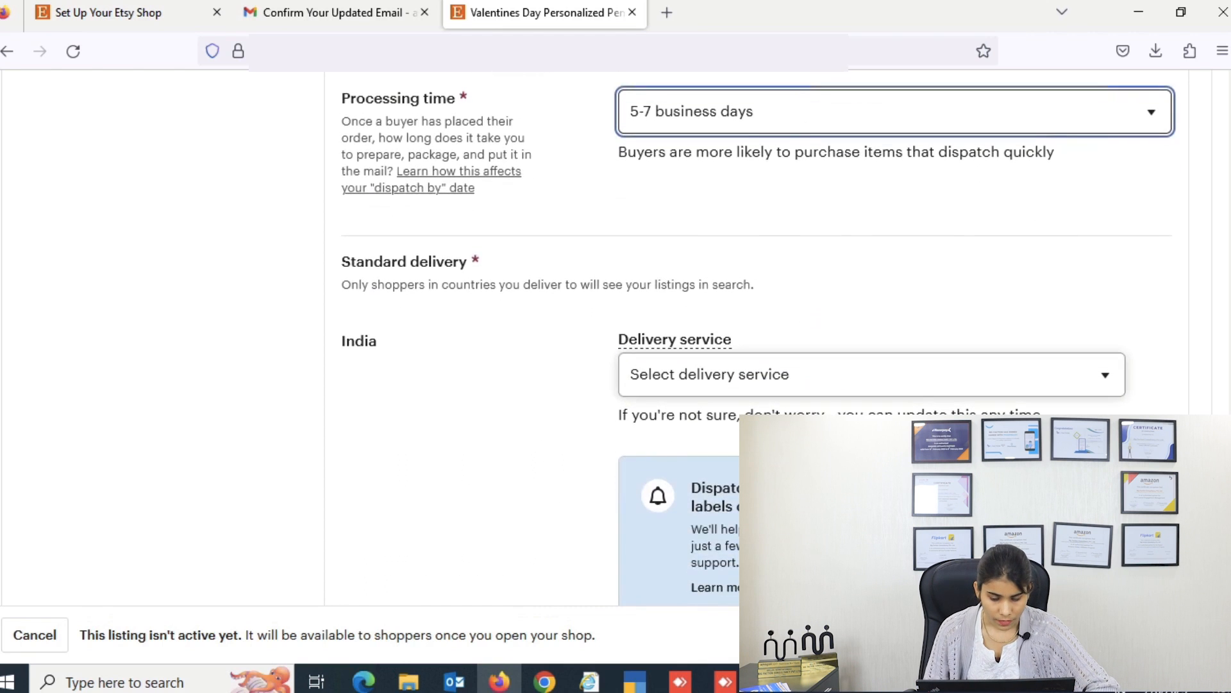
pyautogui.scroll(-1, 842, 385)
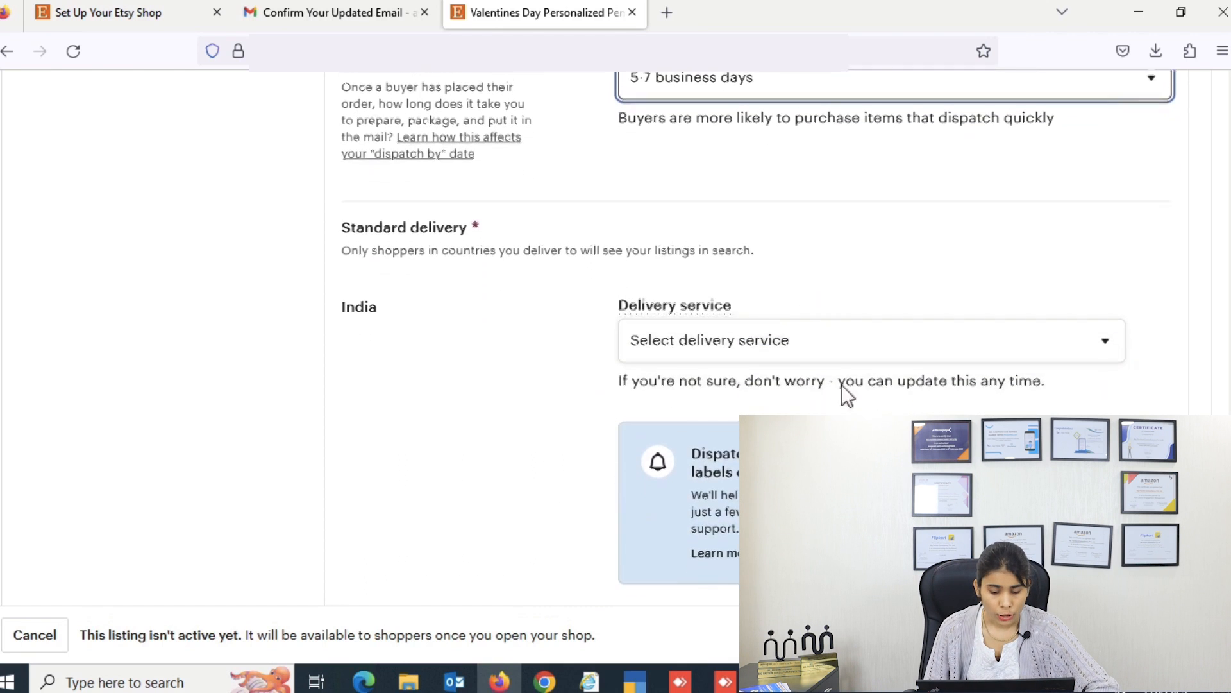
pyautogui.click(859, 330)
pyautogui.scroll(-3, 834, 424)
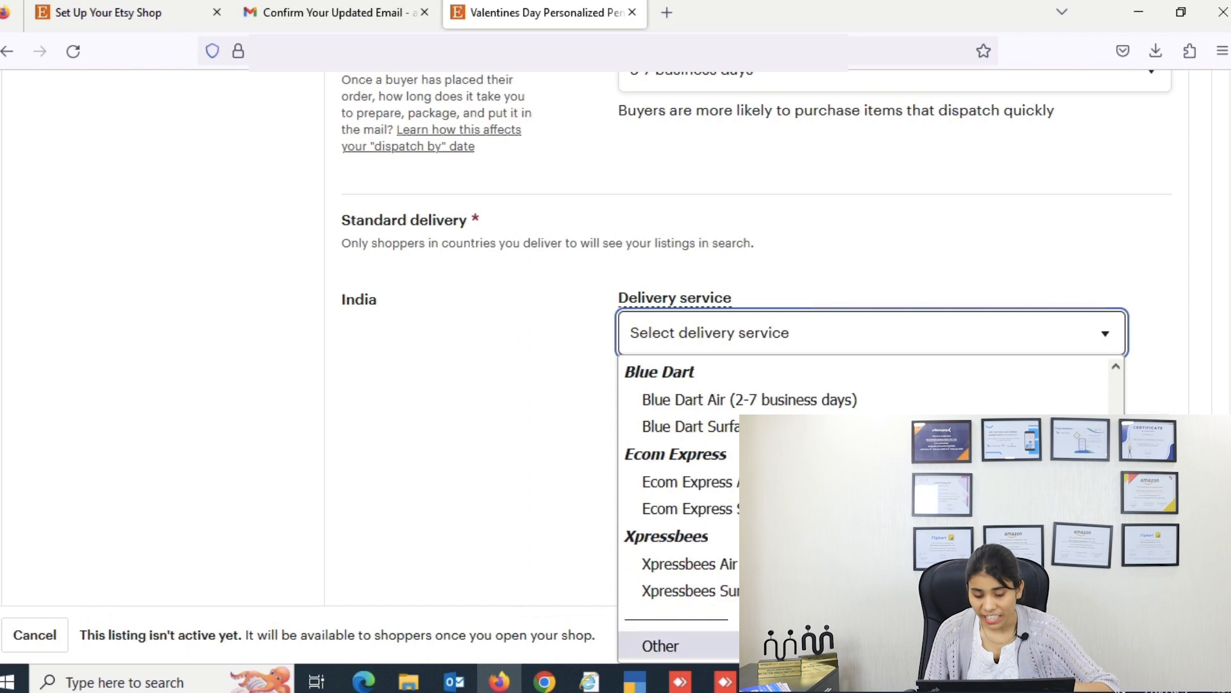
pyautogui.click(770, 645)
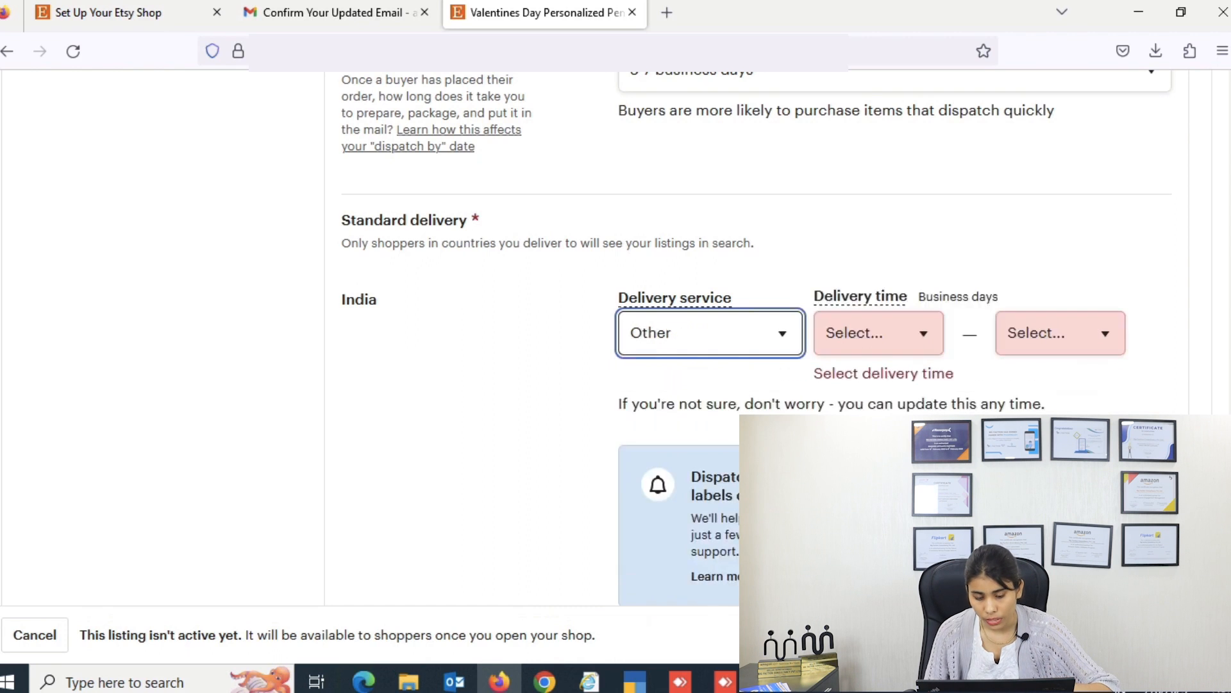
# Step: Set the India delivery time to 9 to 15 business days
pyautogui.click(884, 343)
pyautogui.scroll(-2, 870, 384)
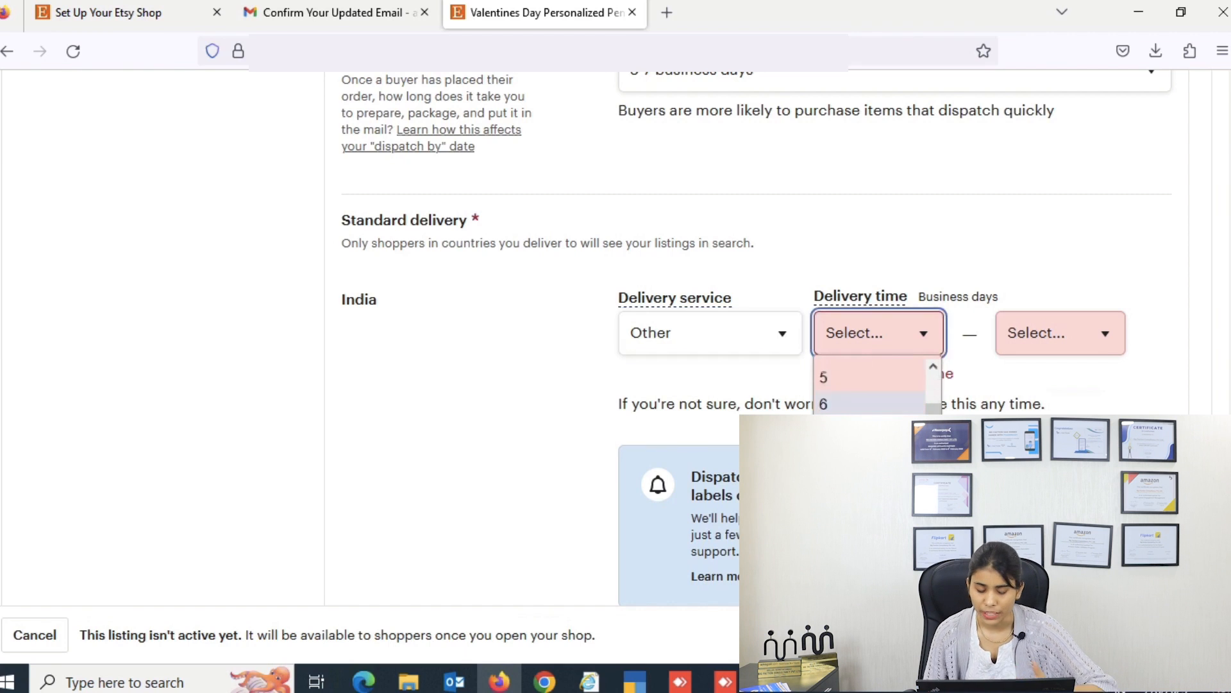
pyautogui.click(839, 474)
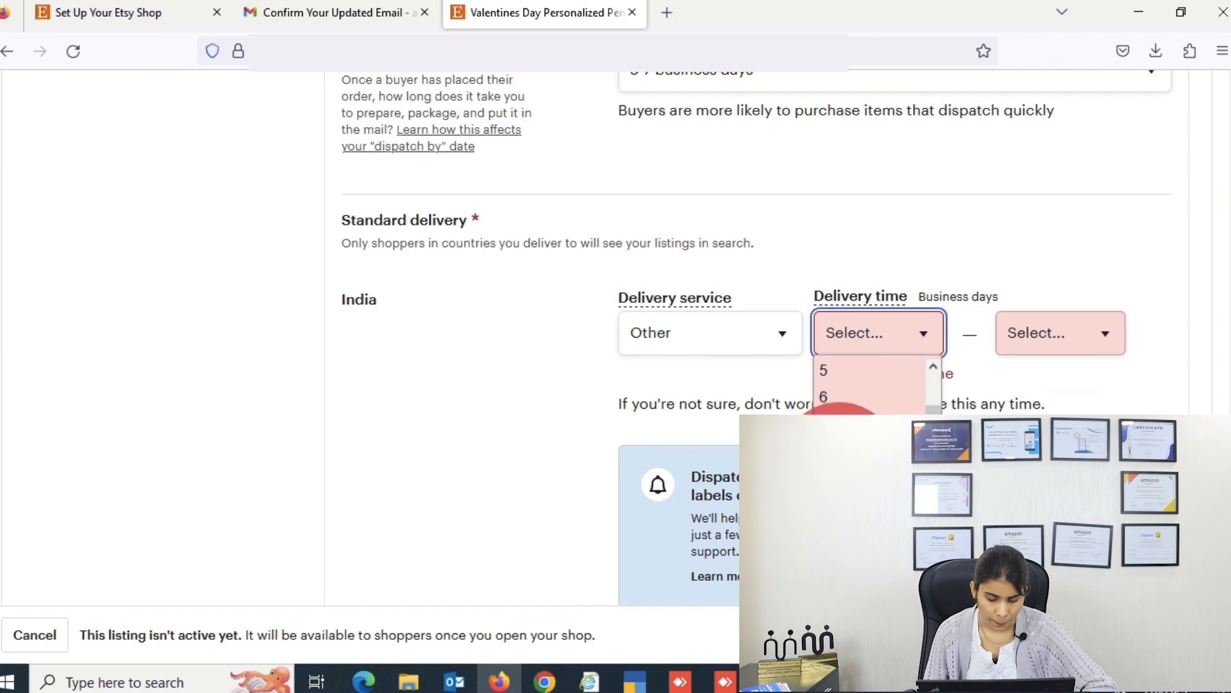
pyautogui.click(994, 344)
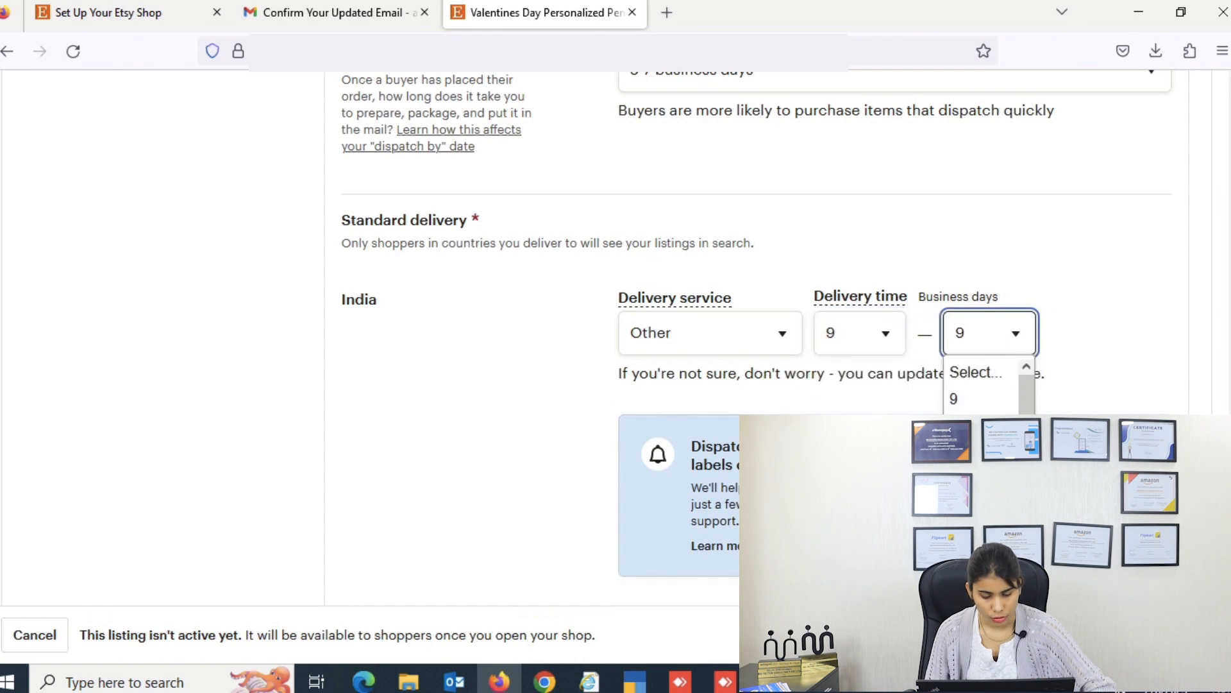
pyautogui.click(969, 558)
# Step: Delete the Everywhere else delivery row, leaving only free delivery within India
pyautogui.scroll(-4, 826, 410)
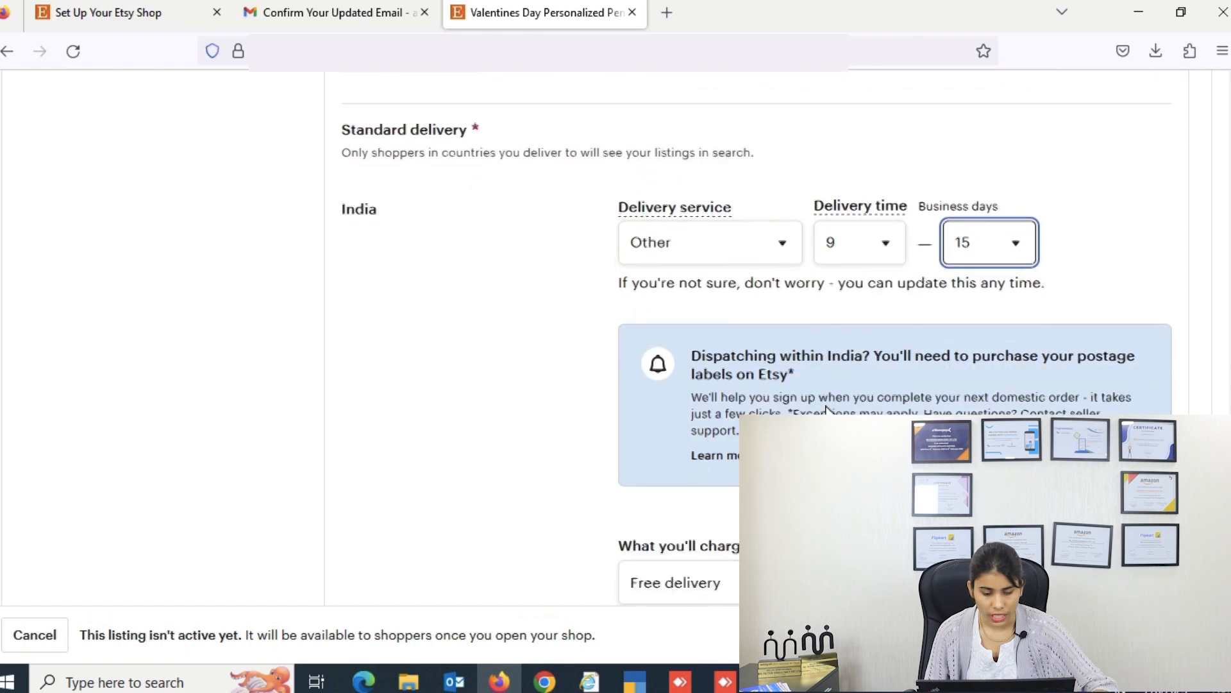
pyautogui.scroll(-1, 773, 413)
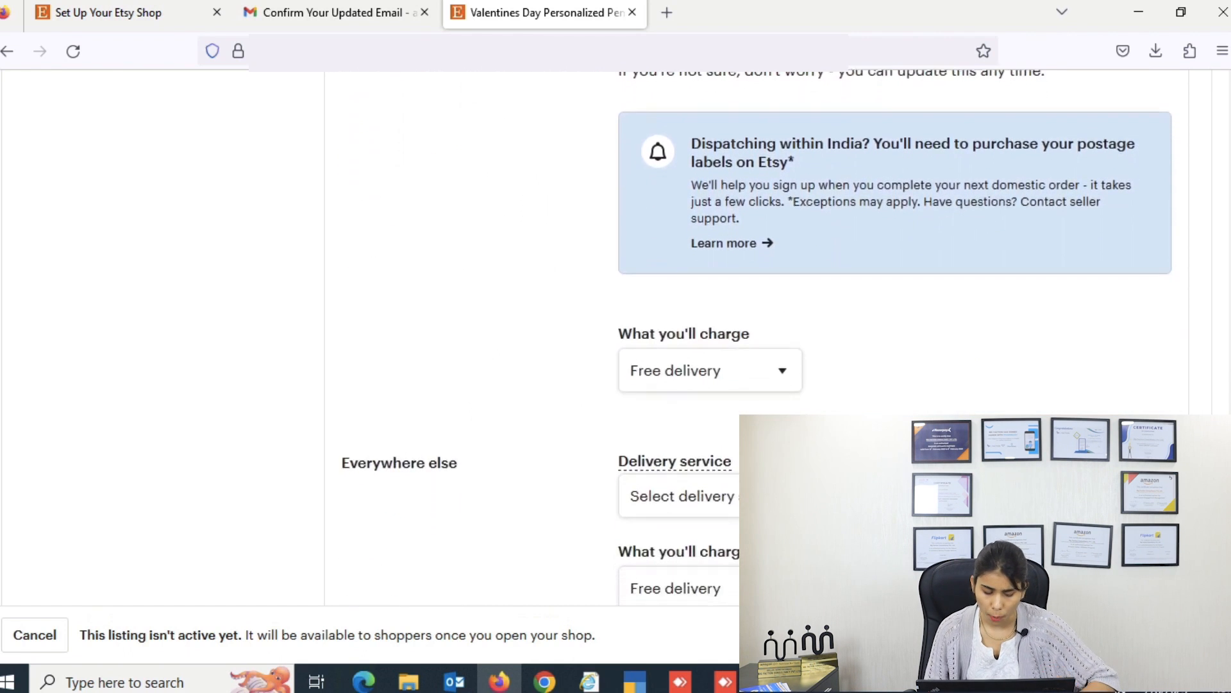
pyautogui.scroll(-1, 773, 385)
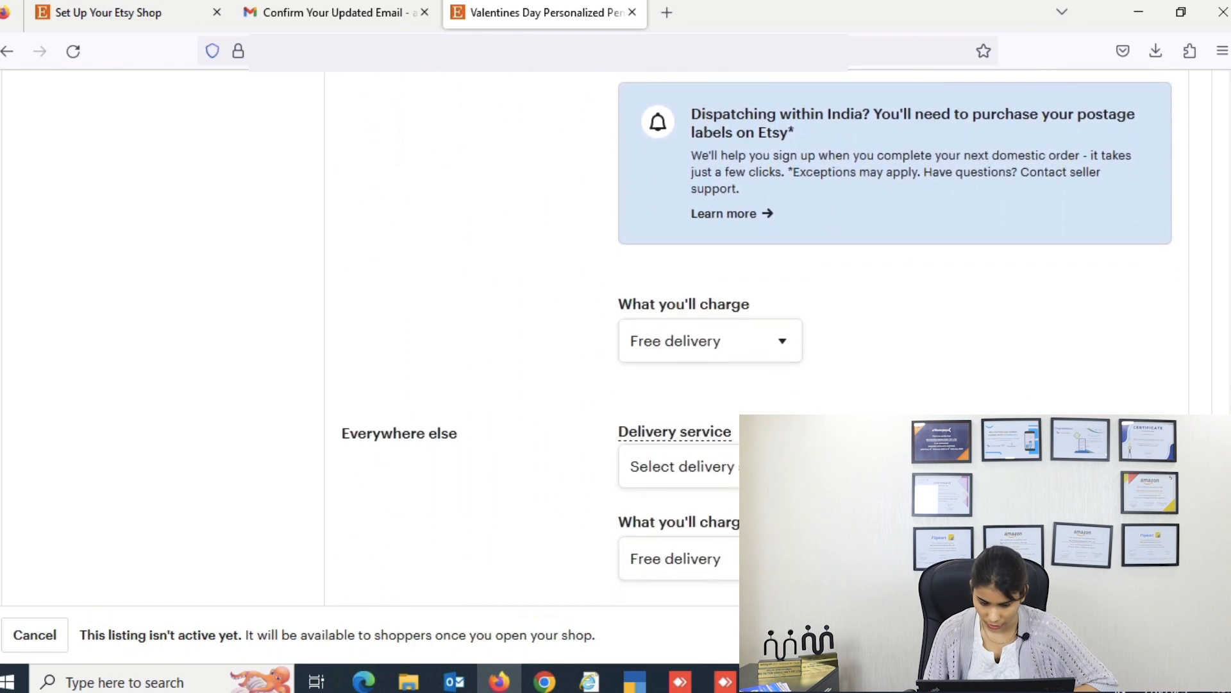
pyautogui.scroll(-2, 1190, 333)
pyautogui.click(1152, 335)
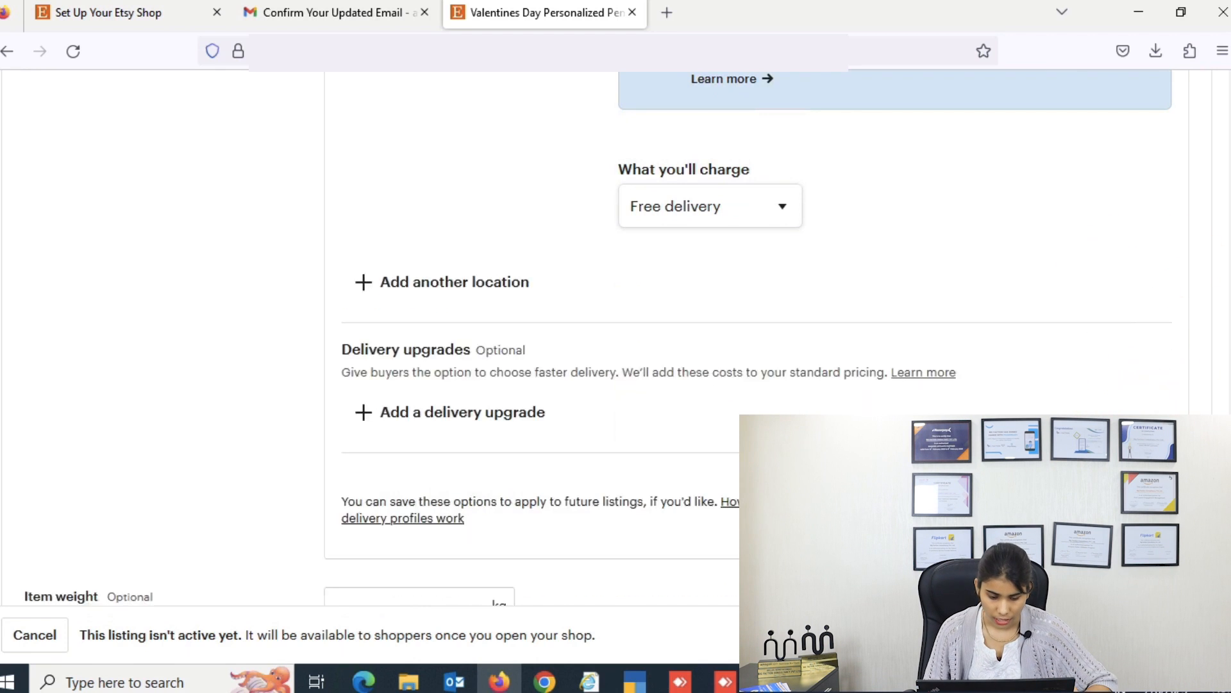
pyautogui.scroll(-4, 616, 334)
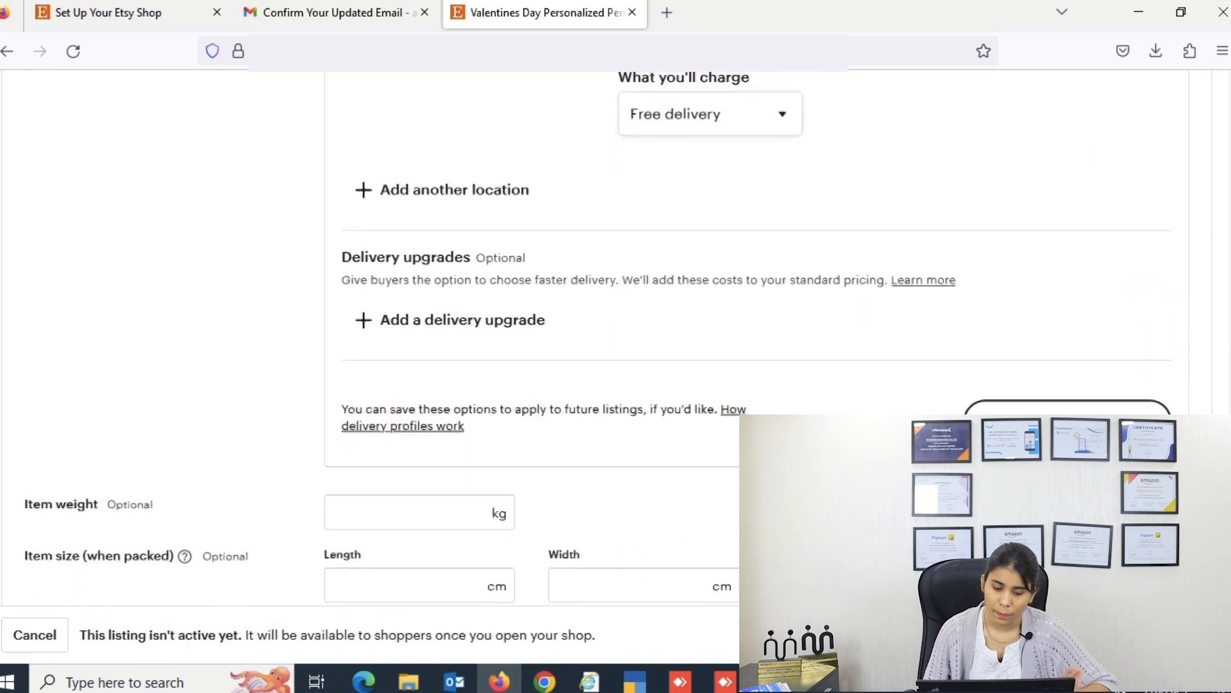
pyautogui.scroll(-5, 615, 334)
pyautogui.scroll(5, 615, 333)
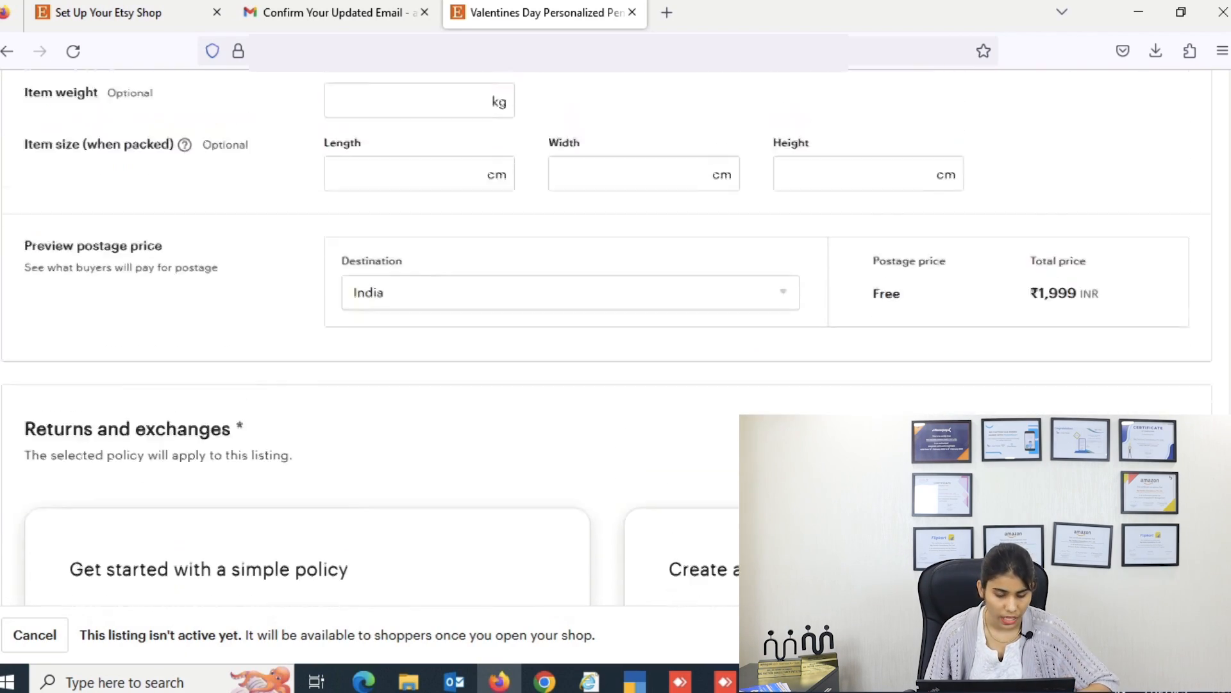
pyautogui.scroll(2, 616, 334)
pyautogui.scroll(-2, 616, 333)
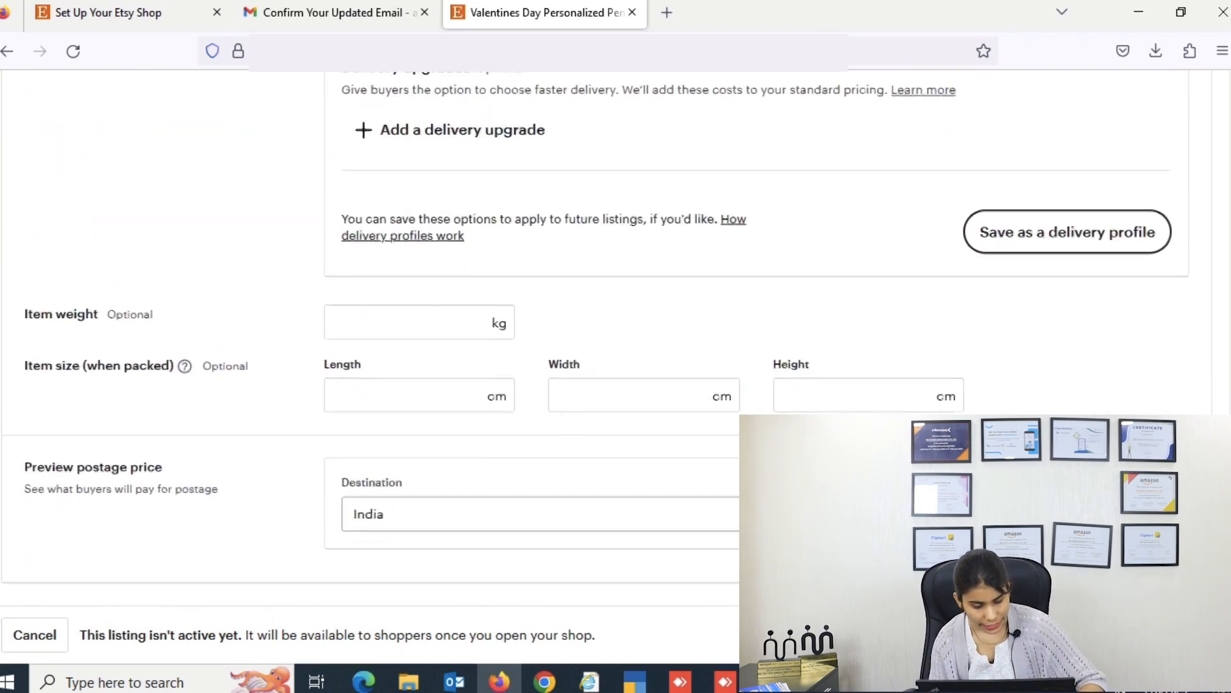
pyautogui.scroll(-4, 616, 334)
pyautogui.scroll(-5, 795, 354)
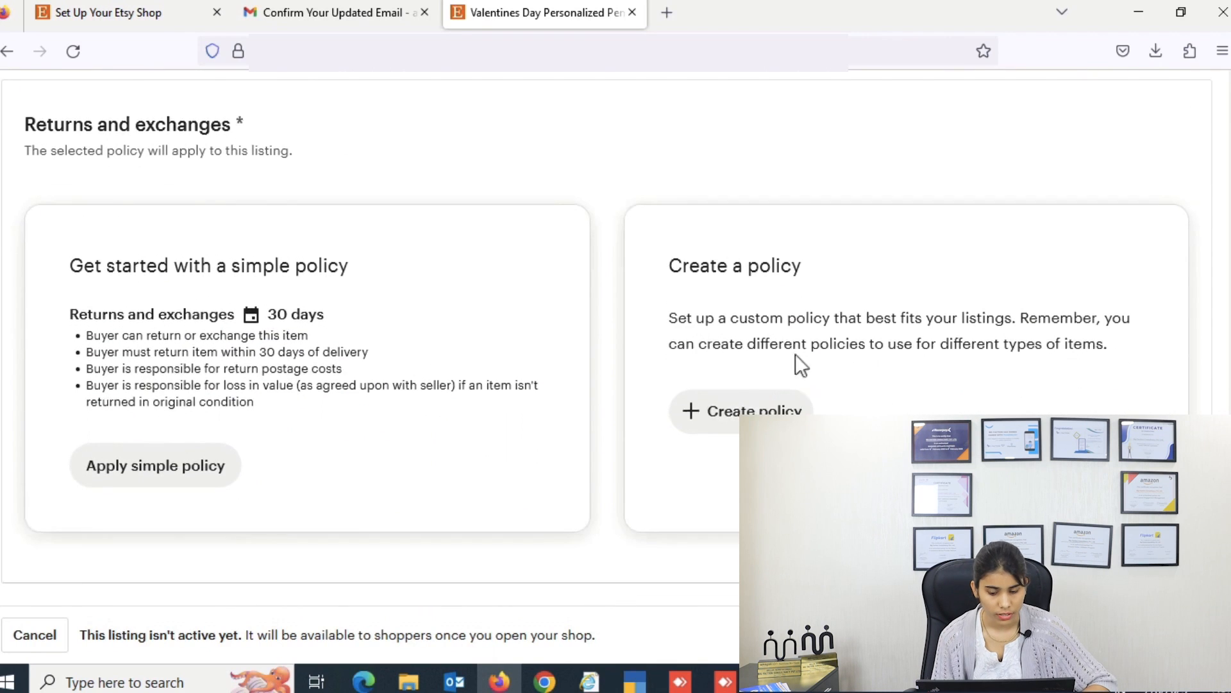
# Step: Create a custom returns policy with both Returns and Exchanges switched off
pyautogui.click(757, 411)
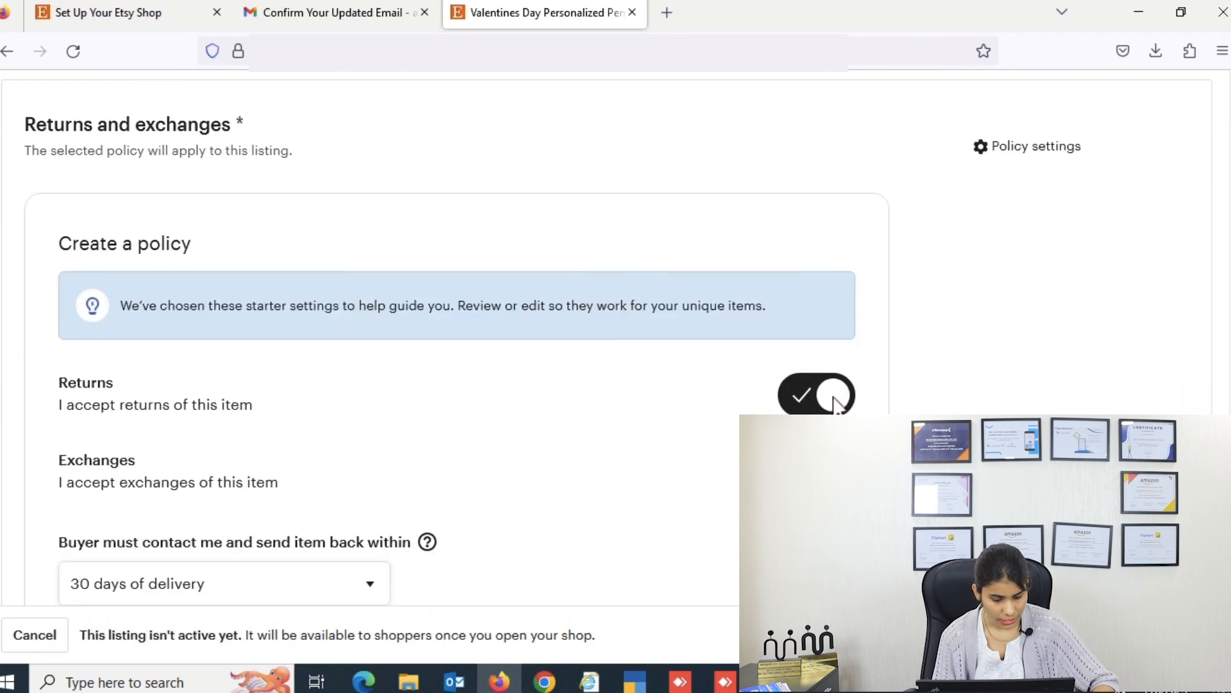
pyautogui.click(837, 401)
pyautogui.click(662, 472)
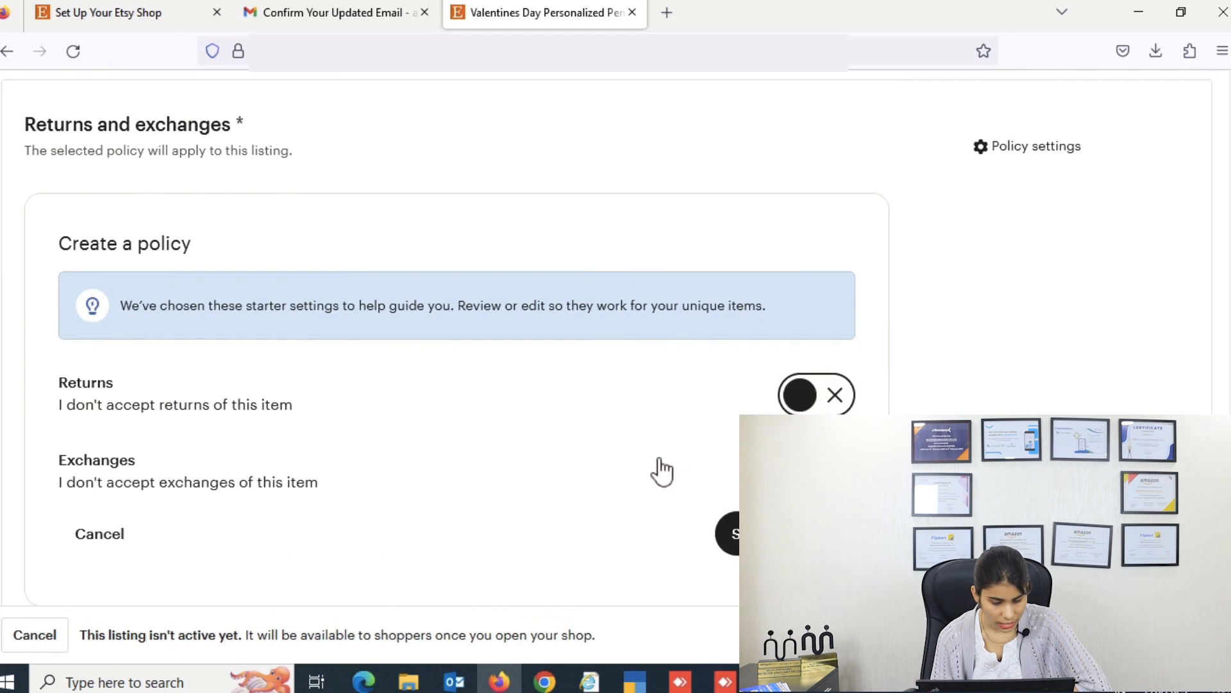
pyautogui.scroll(15, 662, 471)
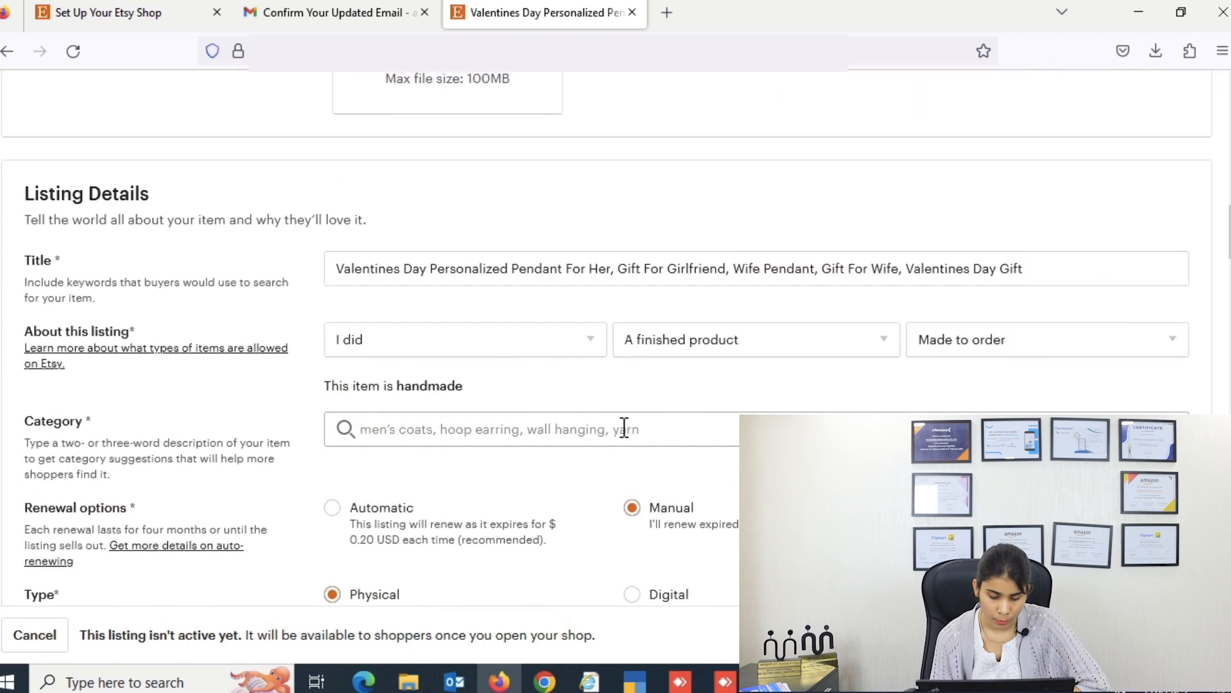
# Step: Set the listing category to Pendants under Jewellery › Necklaces
pyautogui.click(439, 431)
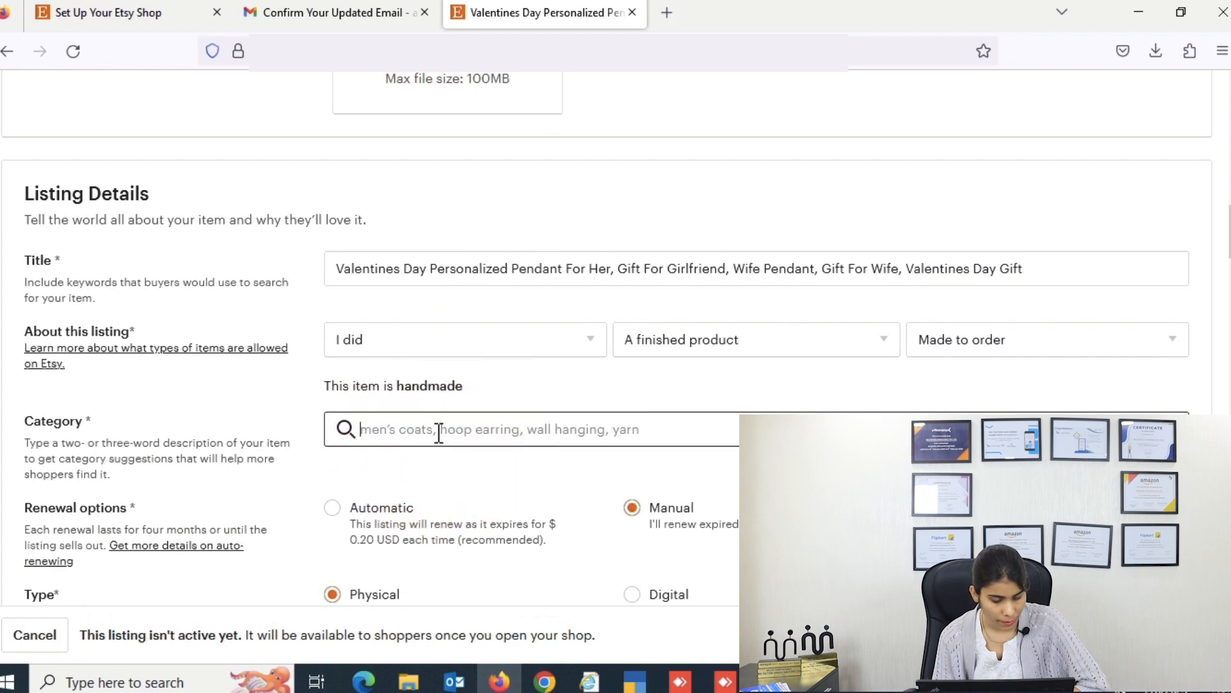
pyautogui.write('pendant')
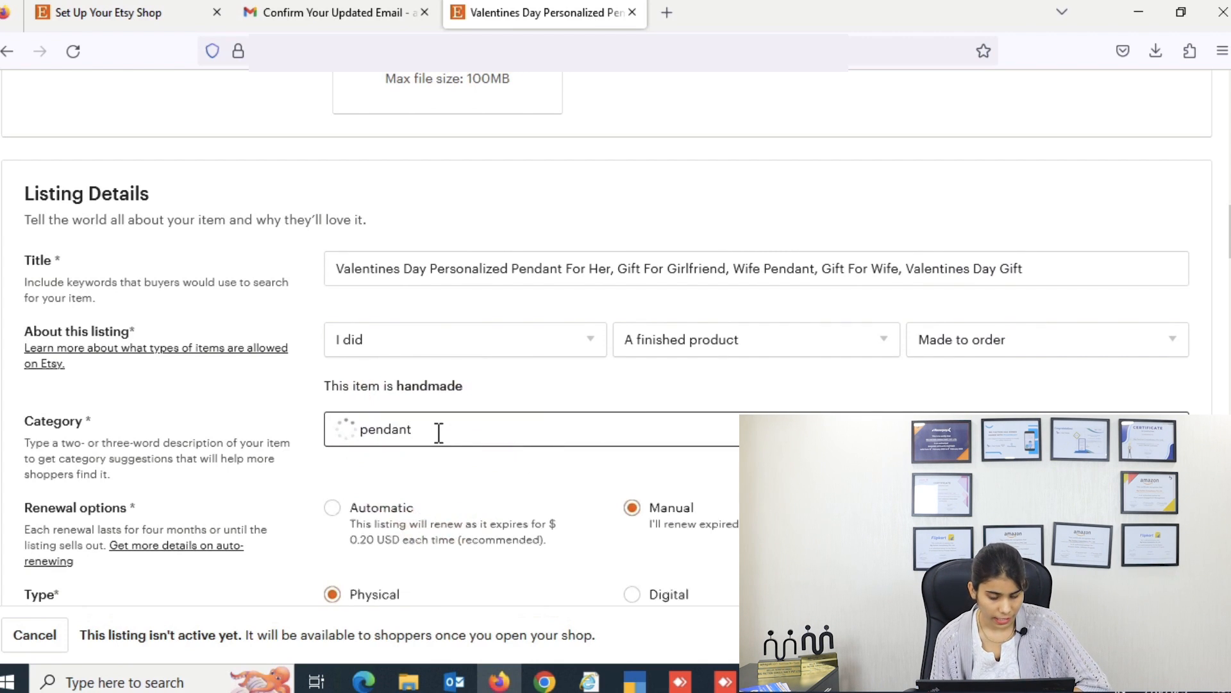
pyautogui.click(480, 477)
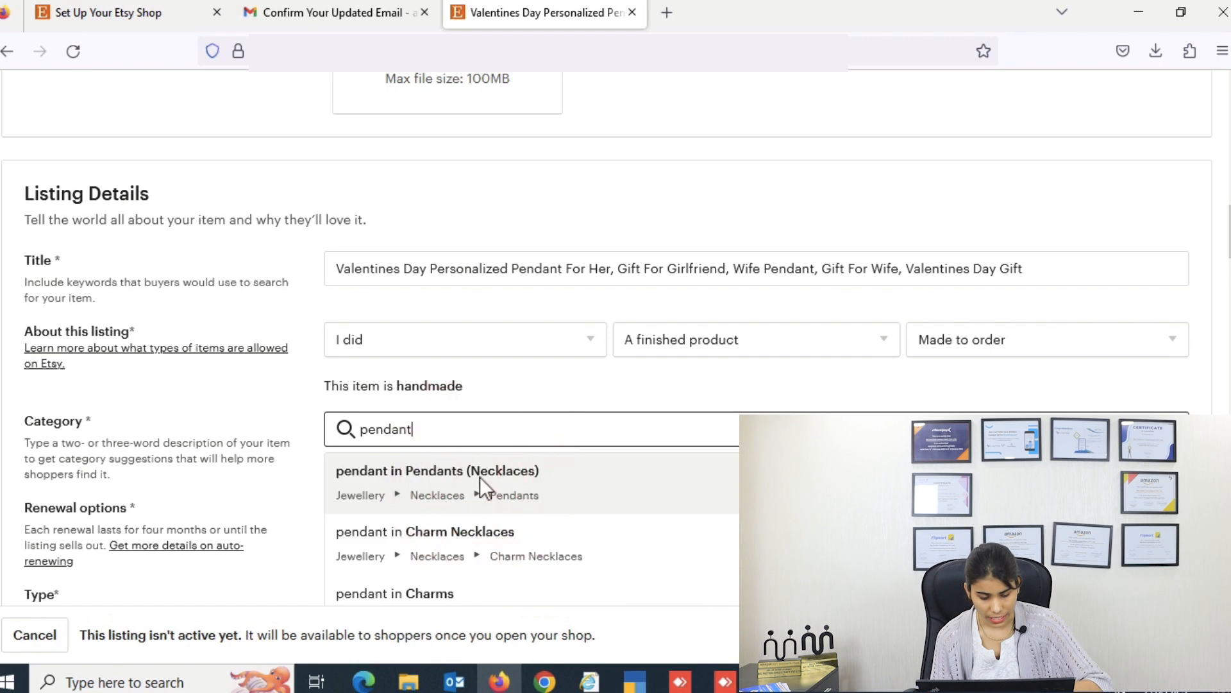
pyautogui.click(480, 476)
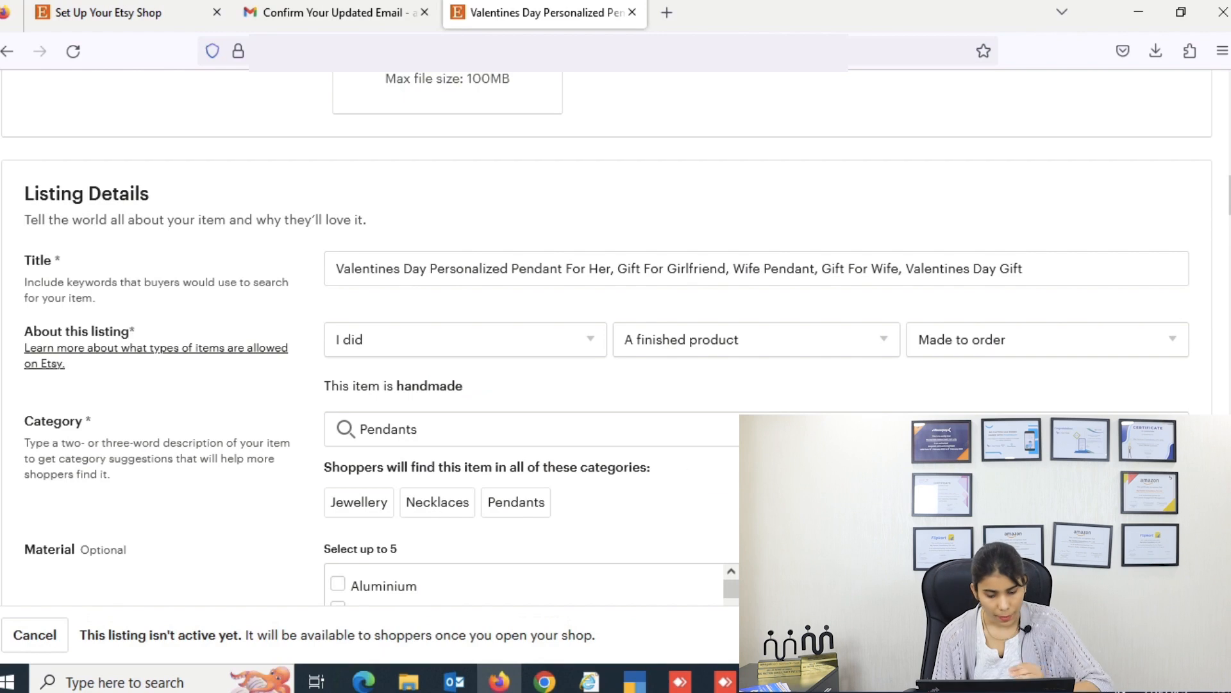
# Step: Save the completed pendant listing
pyautogui.scroll(-20, 812, 382)
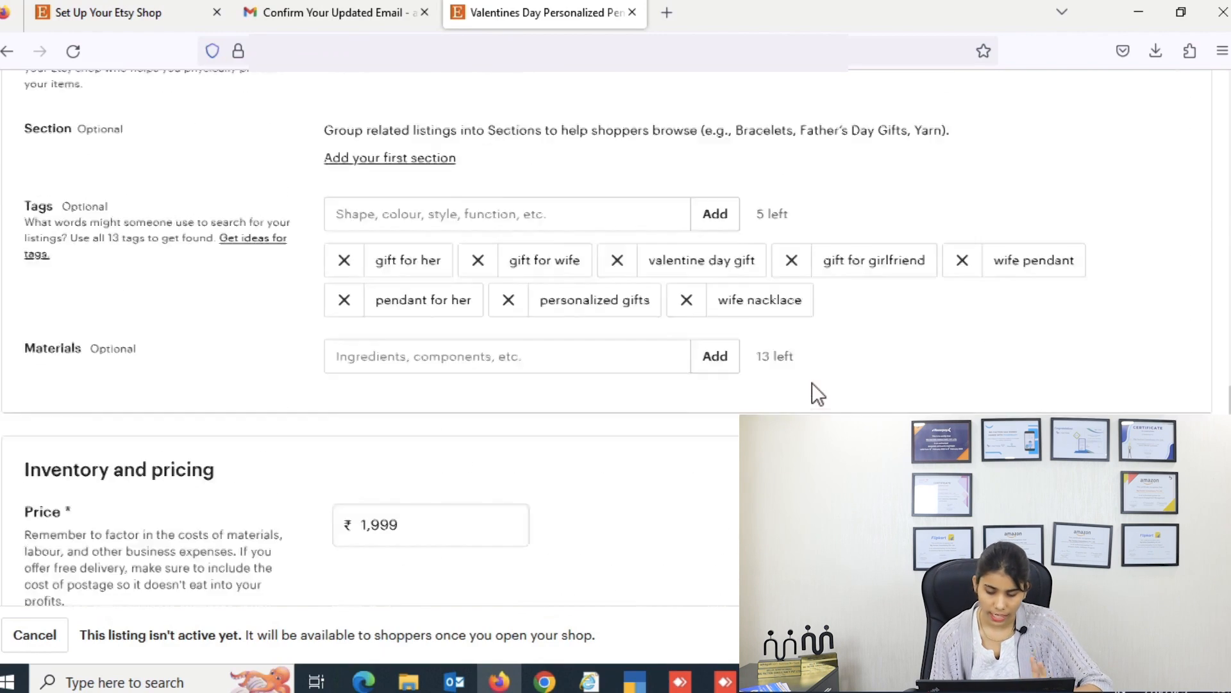
pyautogui.scroll(-10, 859, 389)
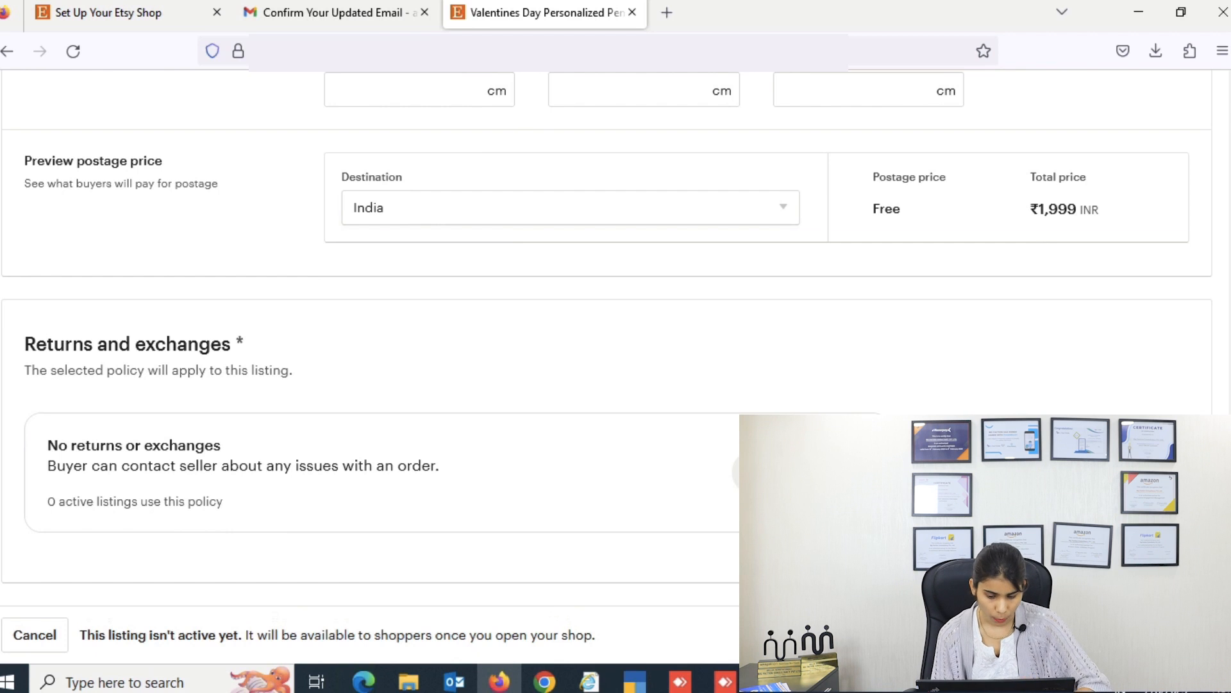
pyautogui.click(1148, 635)
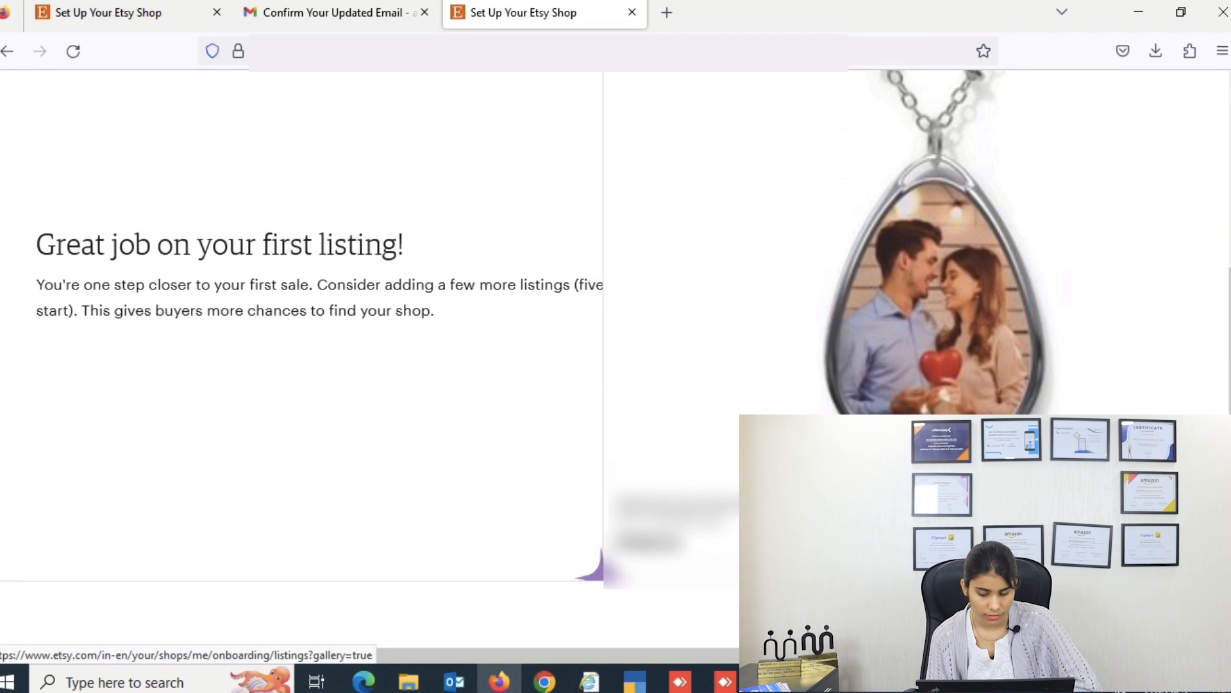
# Step: Go from the first-listing confirmation back to the Stock your shop setup step
pyautogui.click(1164, 615)
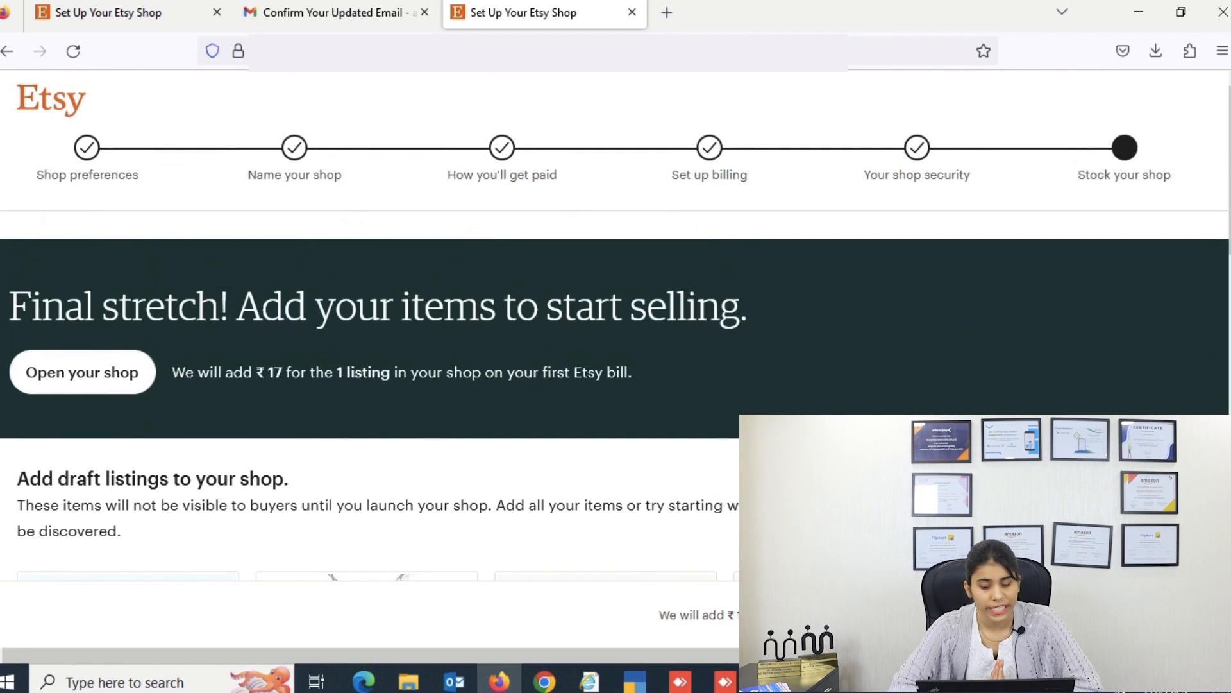
# Step: Open the shop and view the Shop Manager dashboard for yourlovelymoment.etsy.com
pyautogui.click(1148, 614)
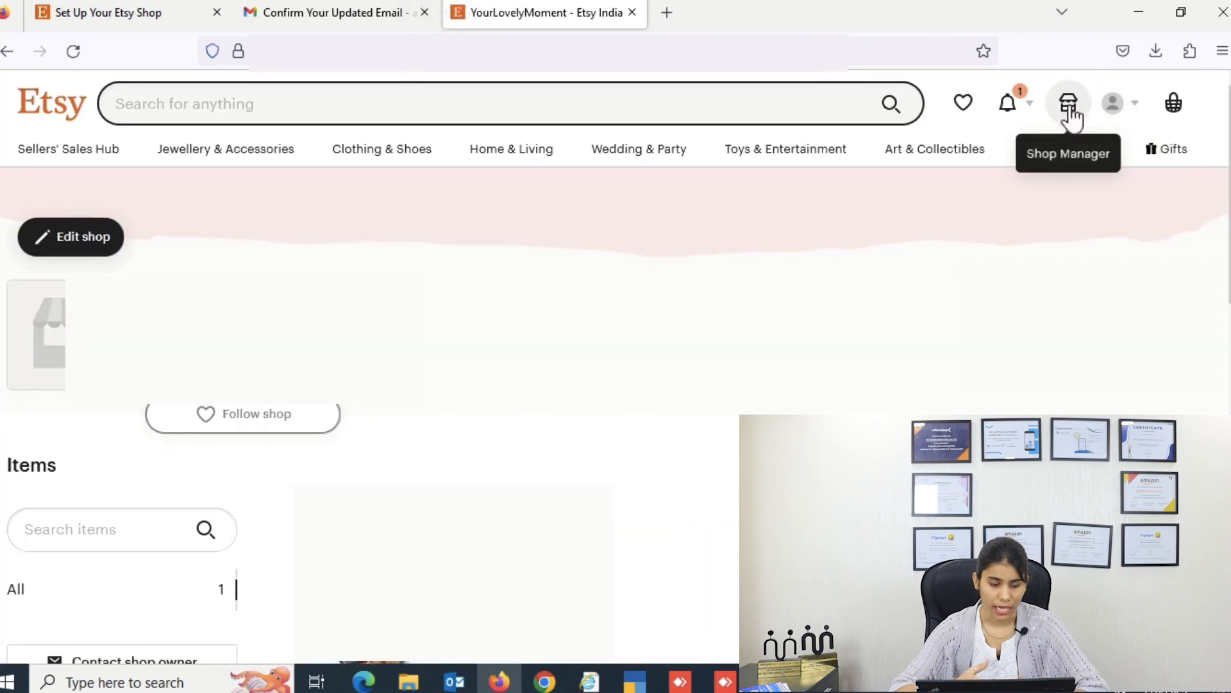
pyautogui.click(1069, 110)
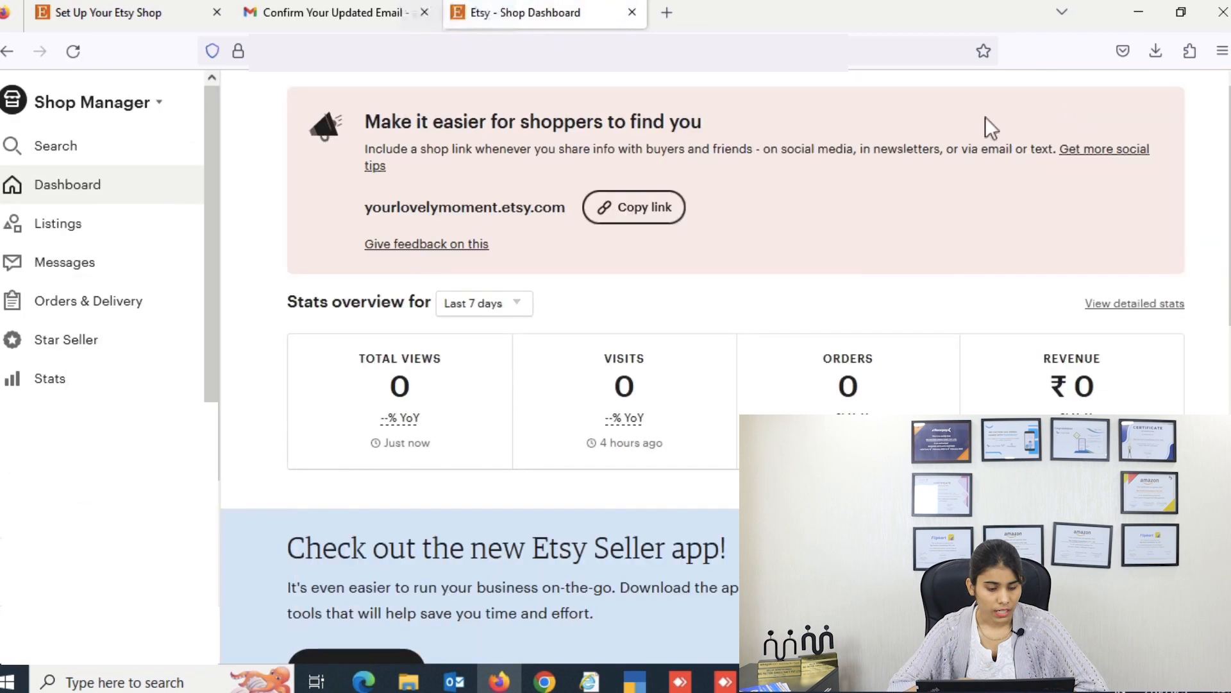
pyautogui.scroll(-2, 96, 359)
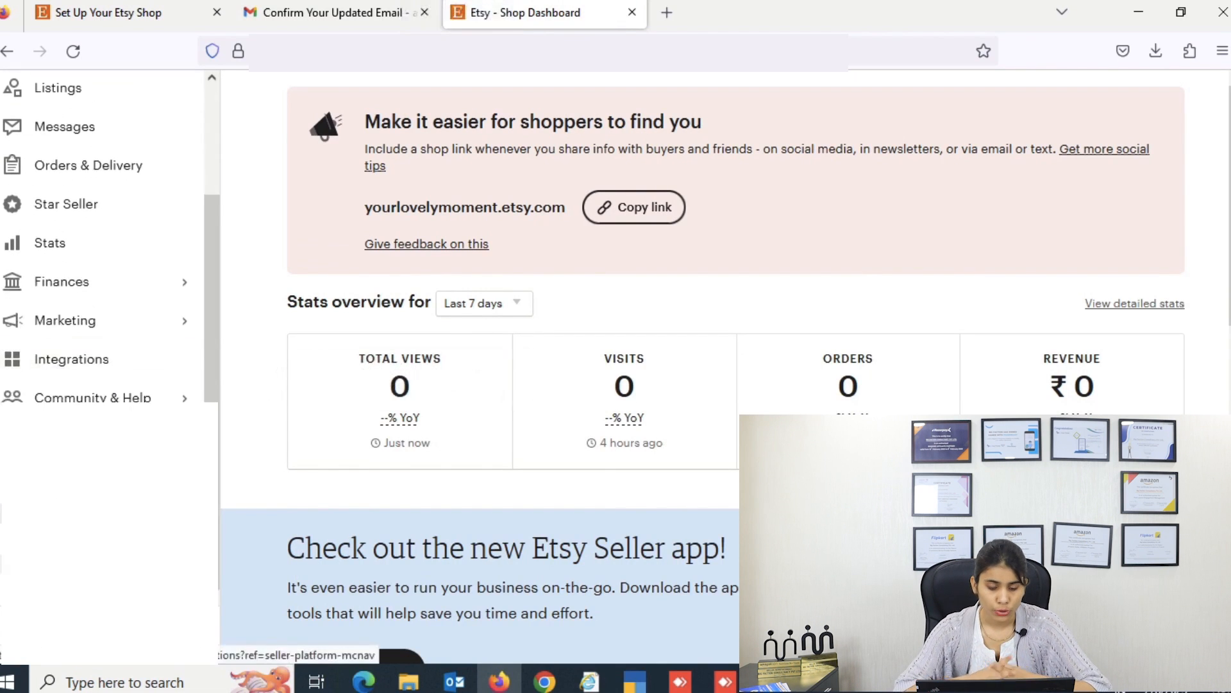